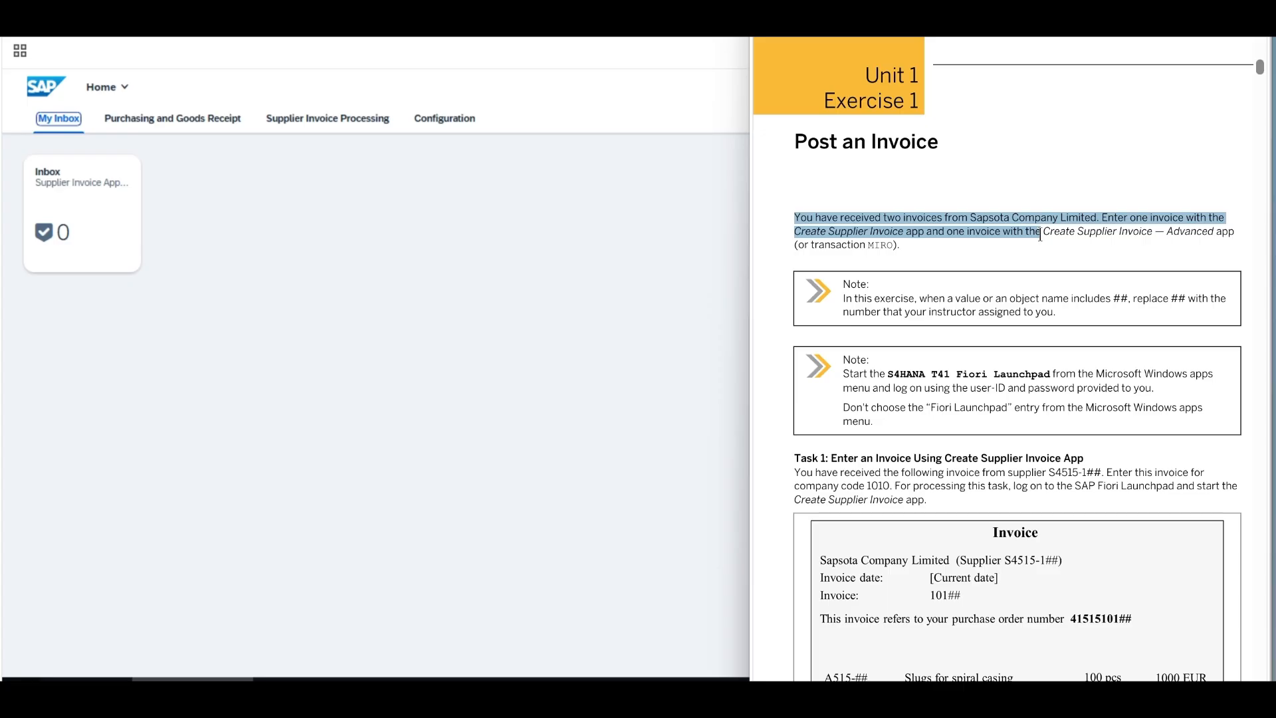
Step: Read the Task 1 exercise instructions and open the Create Supplier Invoice app from Supplier Invoice Processing
{"action": "left_click", "coordinate": [1234, 230]}
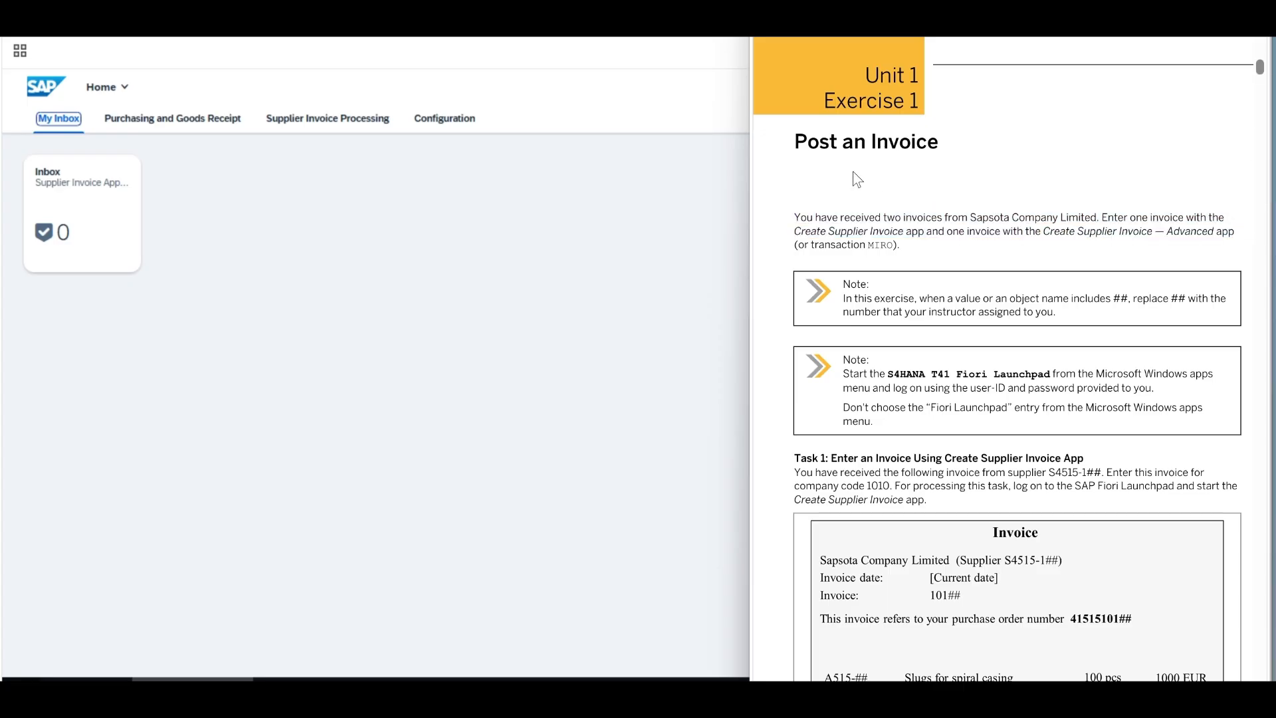
{"action": "scroll", "coordinate": [837, 234], "scroll_direction": "down", "scroll_amount": 3}
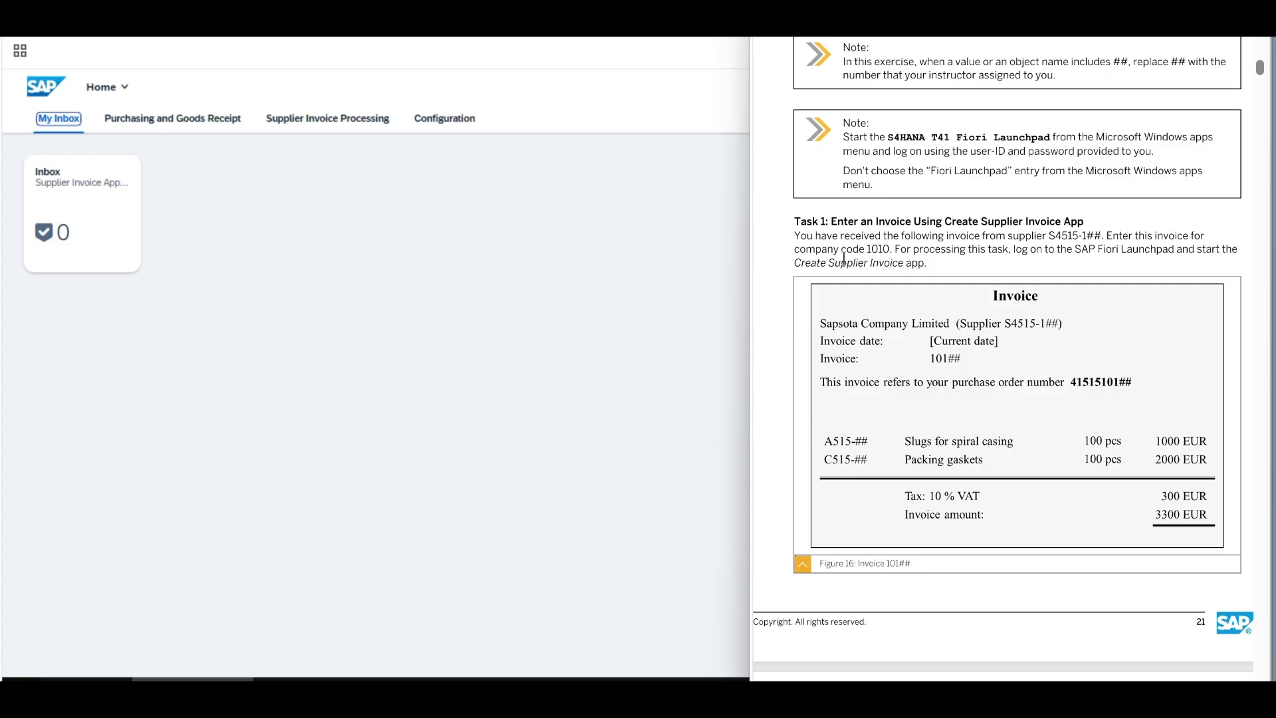
{"action": "left_click_drag", "start_coordinate": [793, 221], "coordinate": [1083, 226]}
{"action": "left_click", "coordinate": [509, 257]}
{"action": "left_click", "coordinate": [316, 124]}
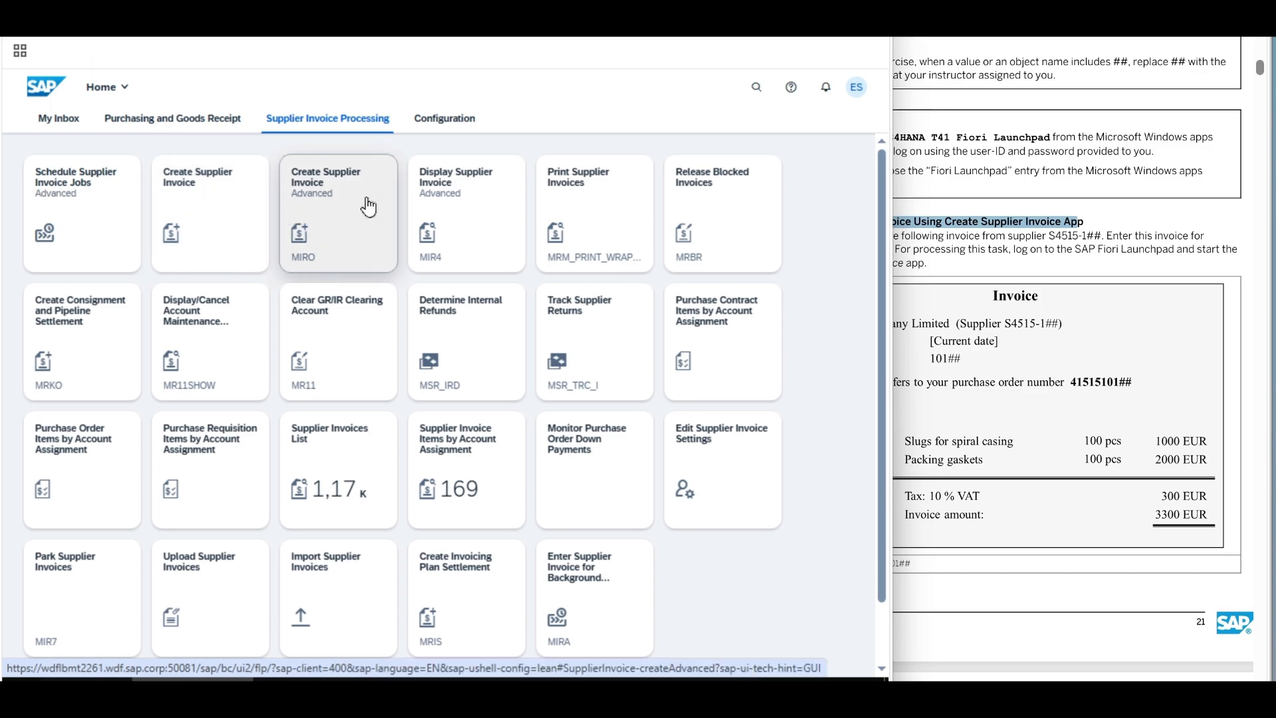
{"action": "left_click", "coordinate": [211, 218]}
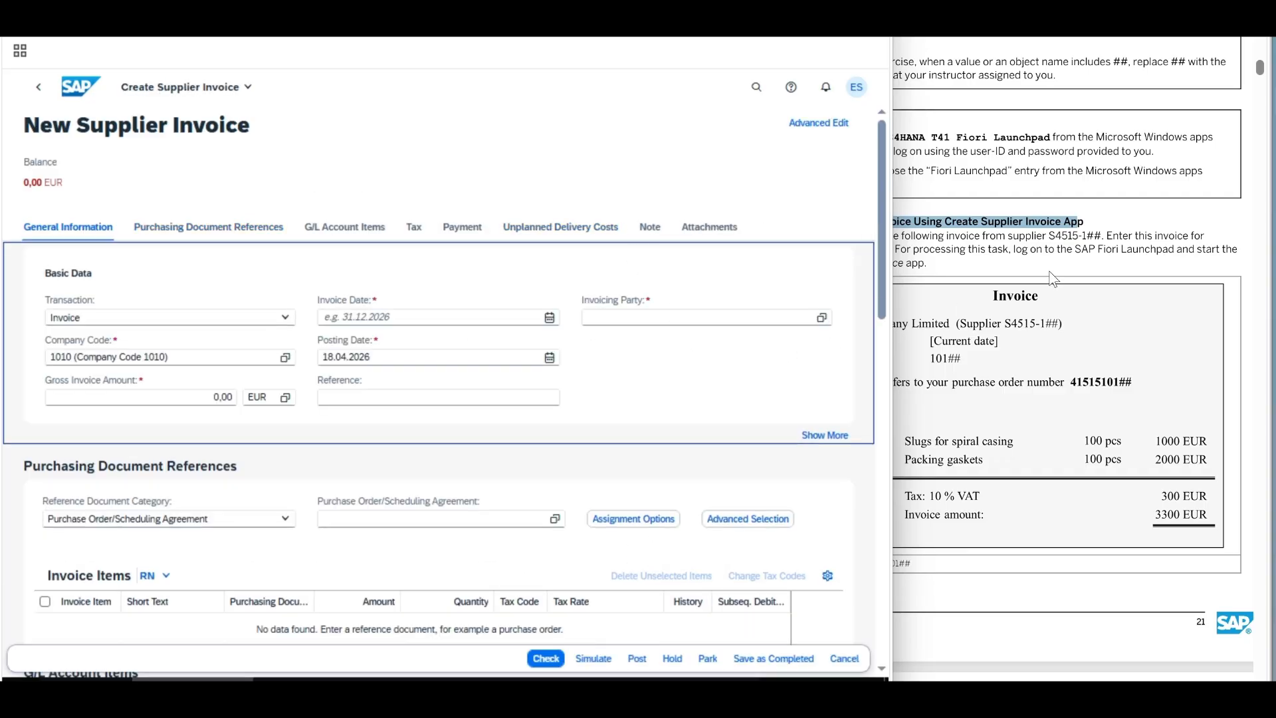
Step: Fill in the invoice header with gross amount 3300 EUR, reference 10102 and invoice date 18.04.2026
{"action": "left_click", "coordinate": [1014, 247]}
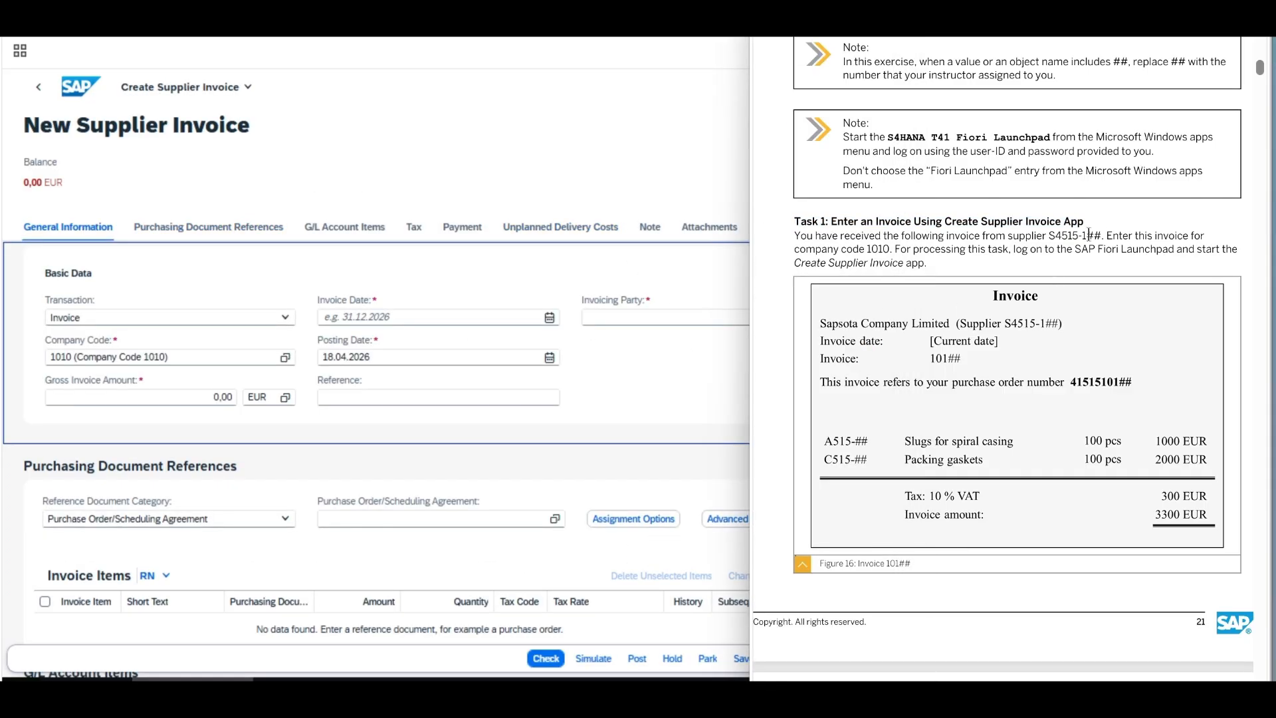
{"action": "left_click_drag", "start_coordinate": [1108, 236], "coordinate": [891, 248]}
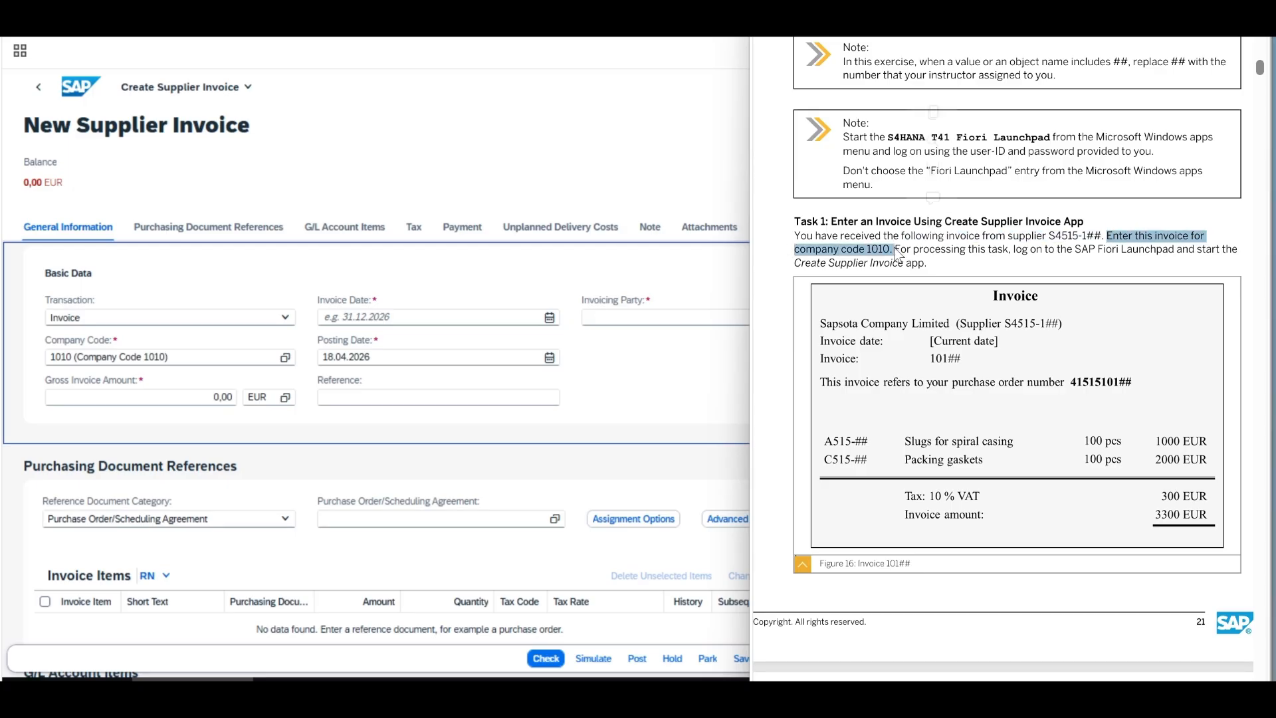
{"action": "left_click", "coordinate": [901, 396]}
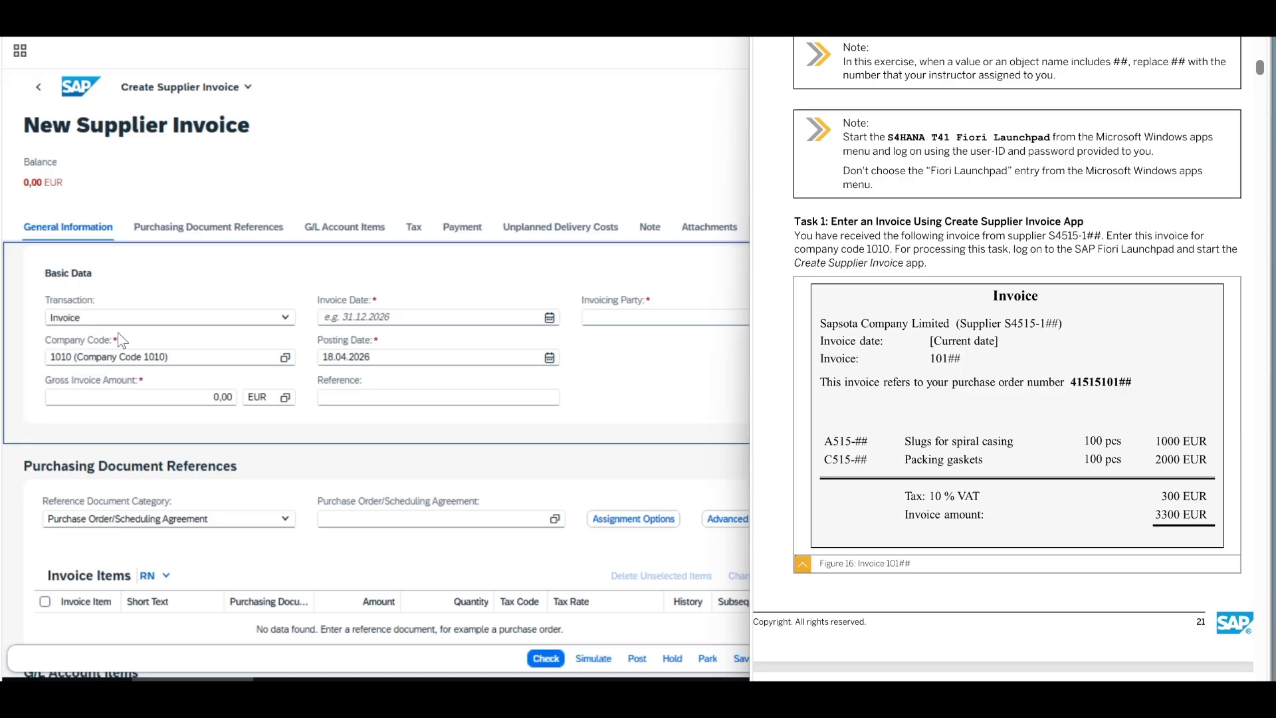
{"action": "left_click", "coordinate": [162, 399]}
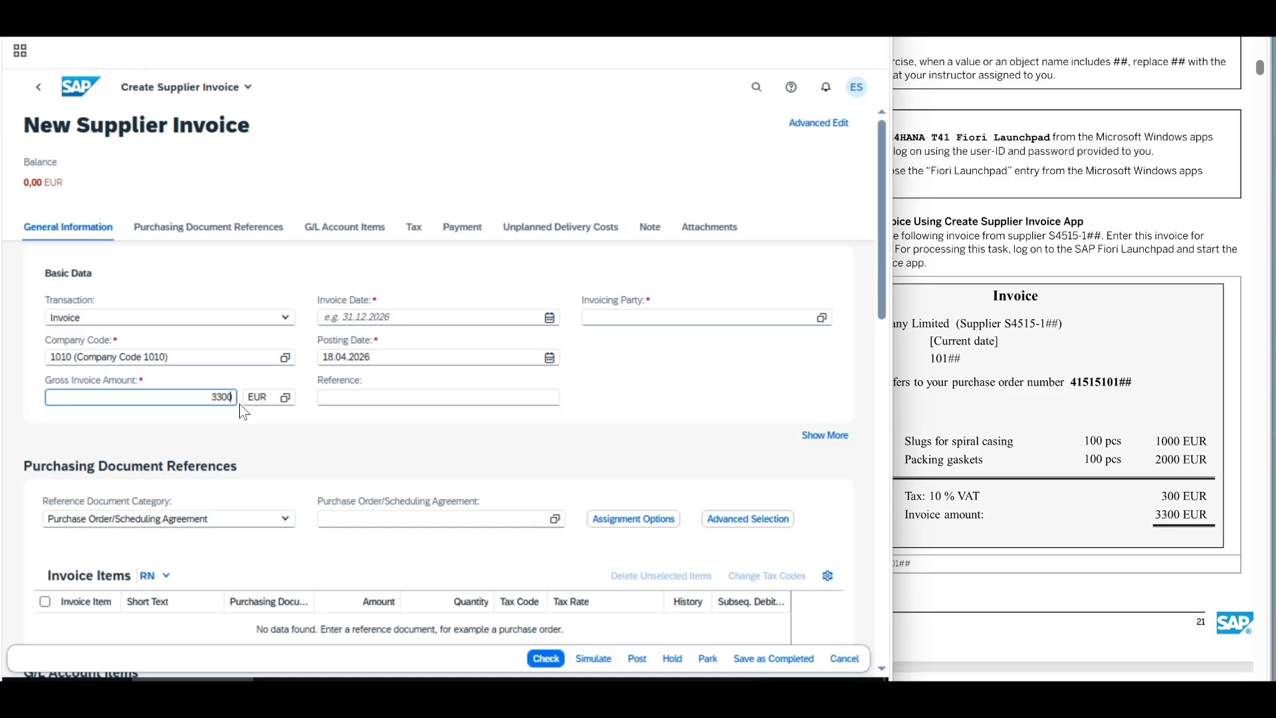
{"action": "left_click", "coordinate": [400, 393]}
{"action": "type", "text": "10102"}
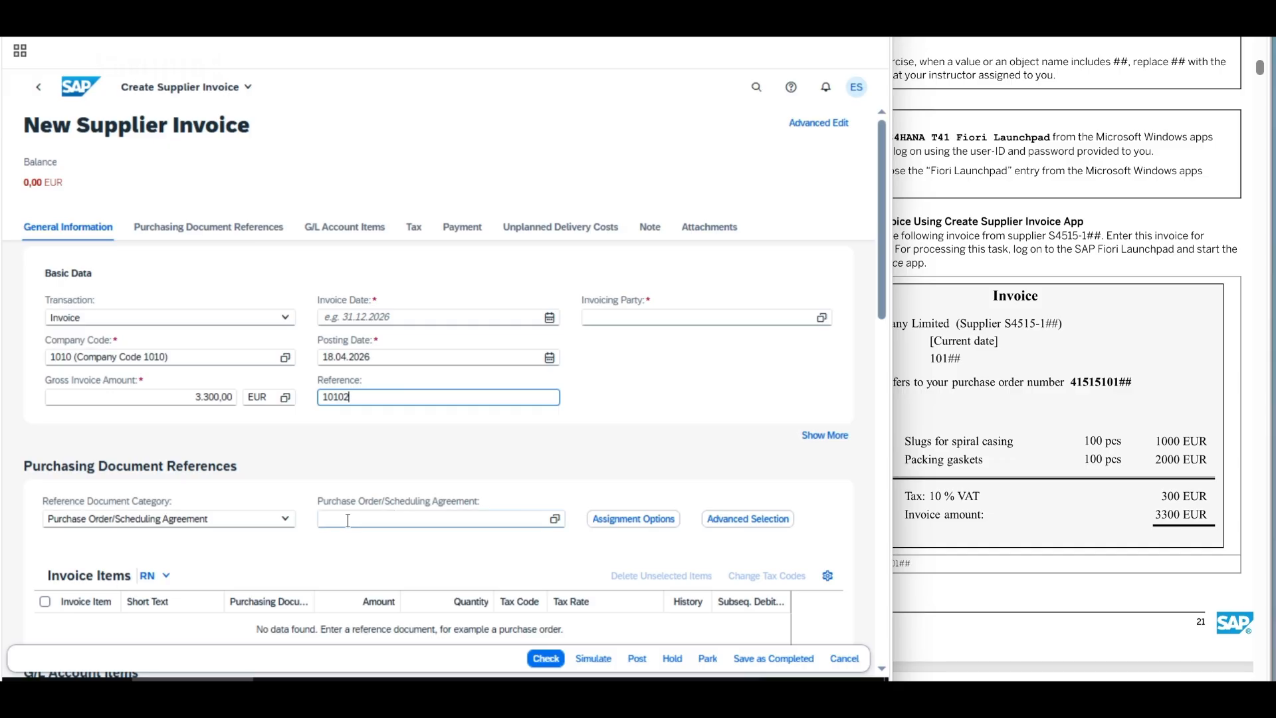
{"action": "left_click", "coordinate": [550, 318]}
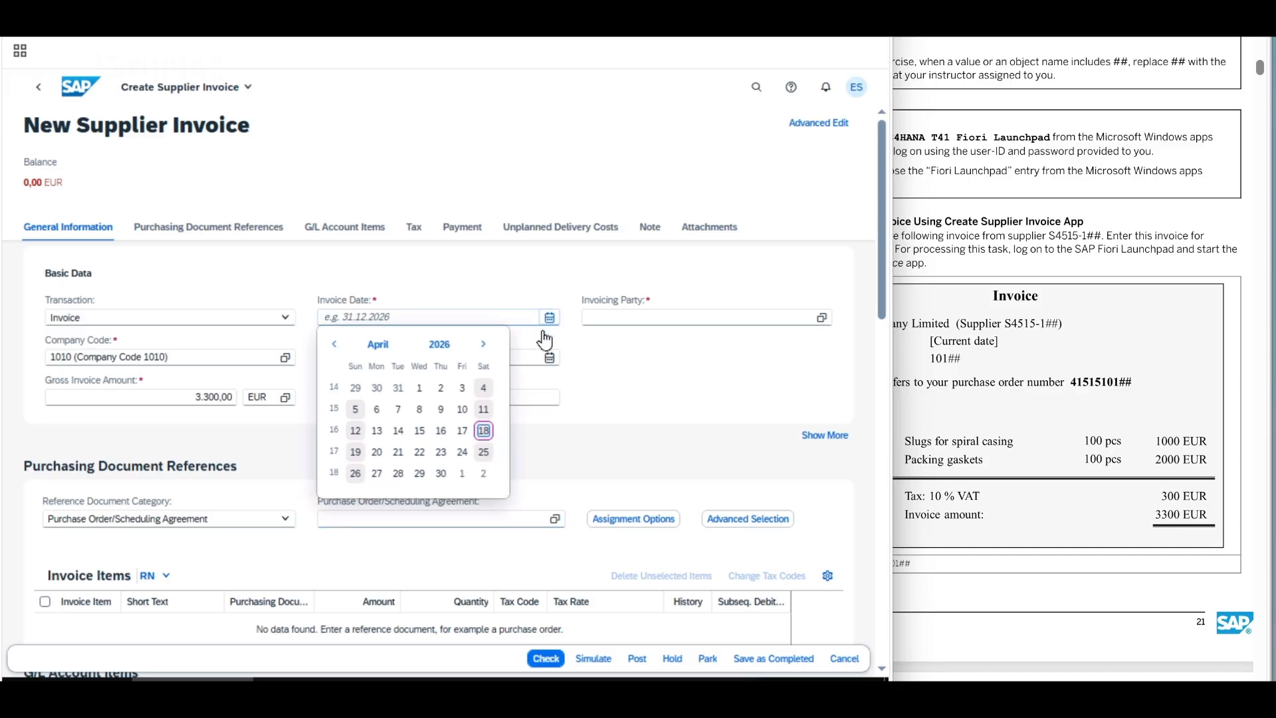
{"action": "left_click", "coordinate": [486, 433]}
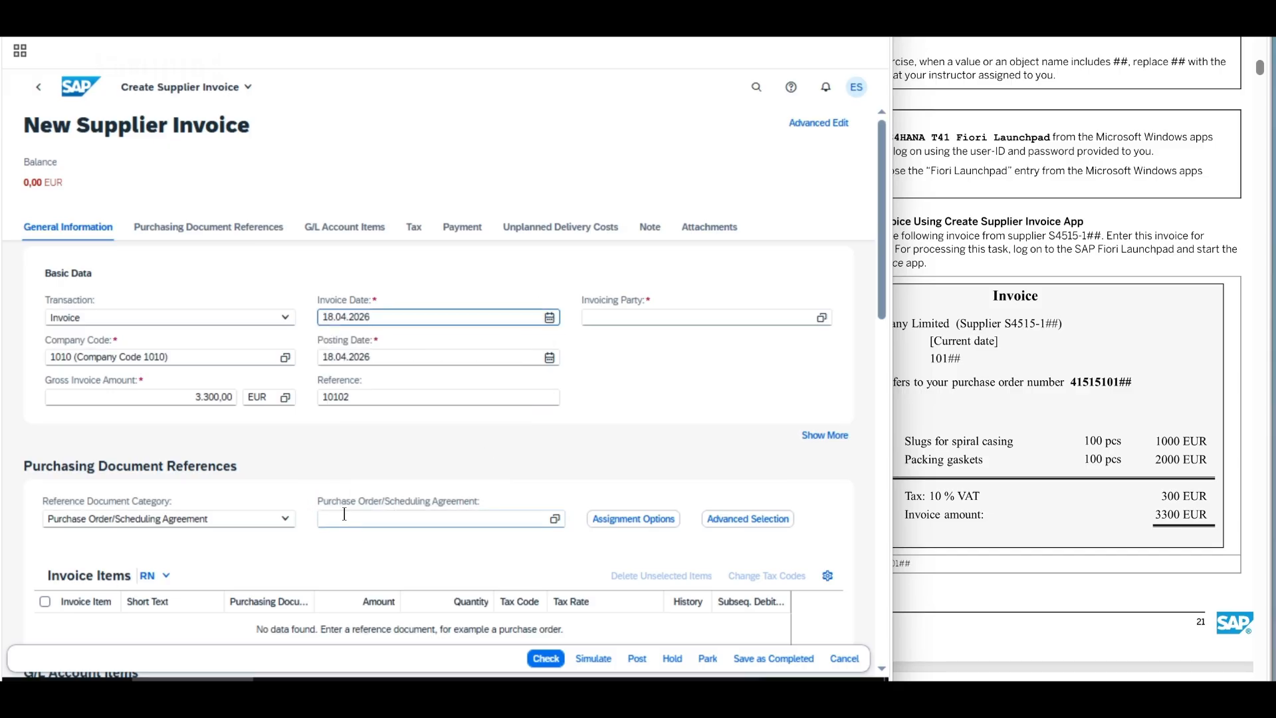
Step: Enter the exercise's purchase order number as the invoice's purchasing document reference and dismiss the message list
{"action": "left_click", "coordinate": [424, 513]}
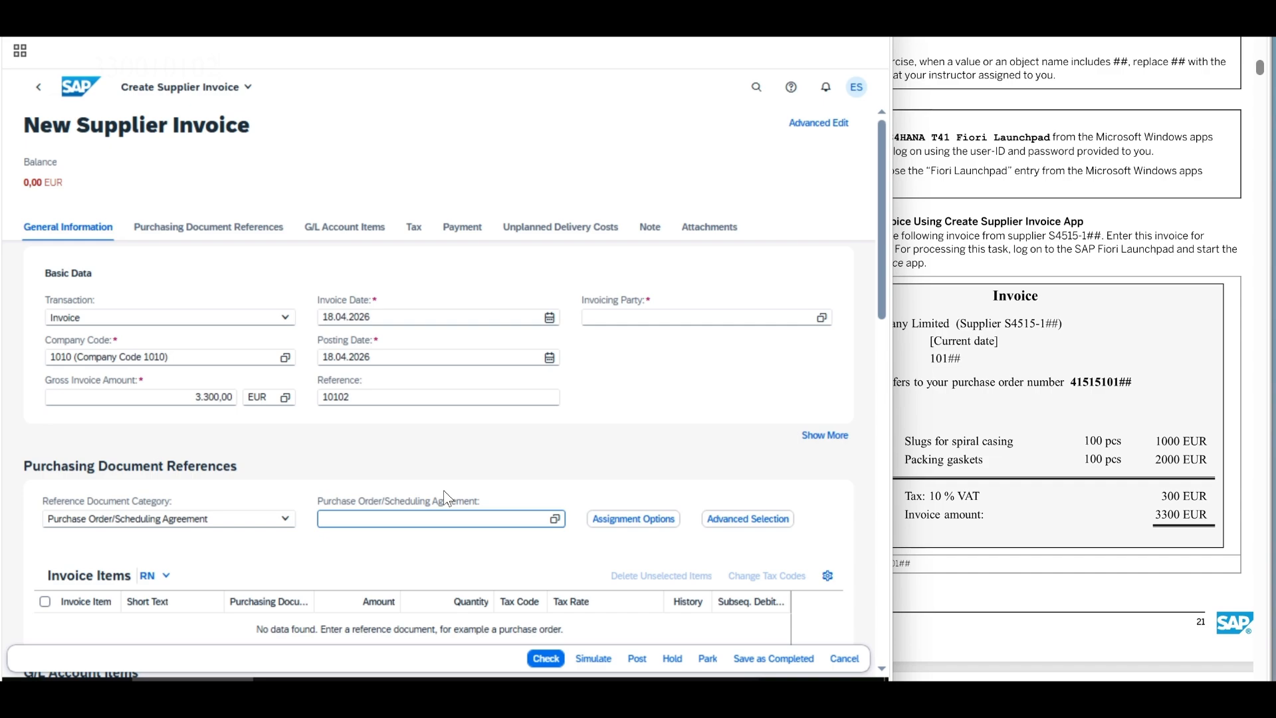
{"action": "type", "text": "415151"}
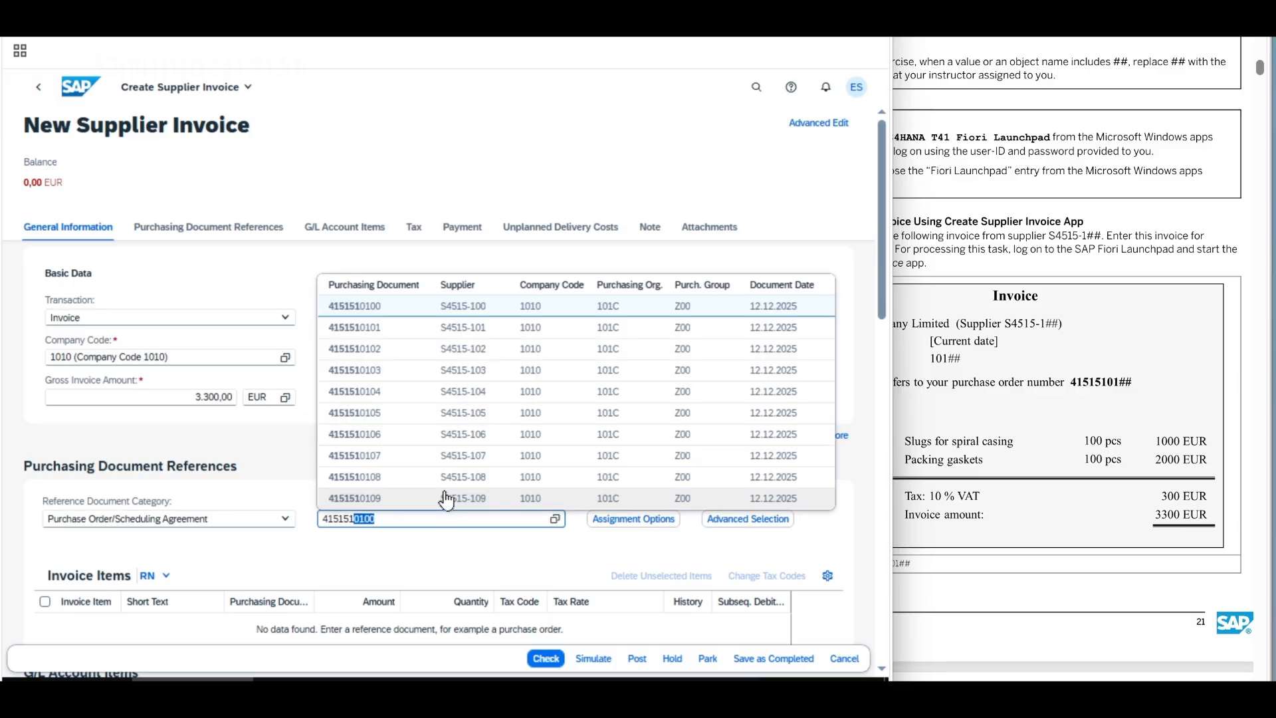
{"action": "type", "text": "0102"}
{"action": "key", "text": "Return"}
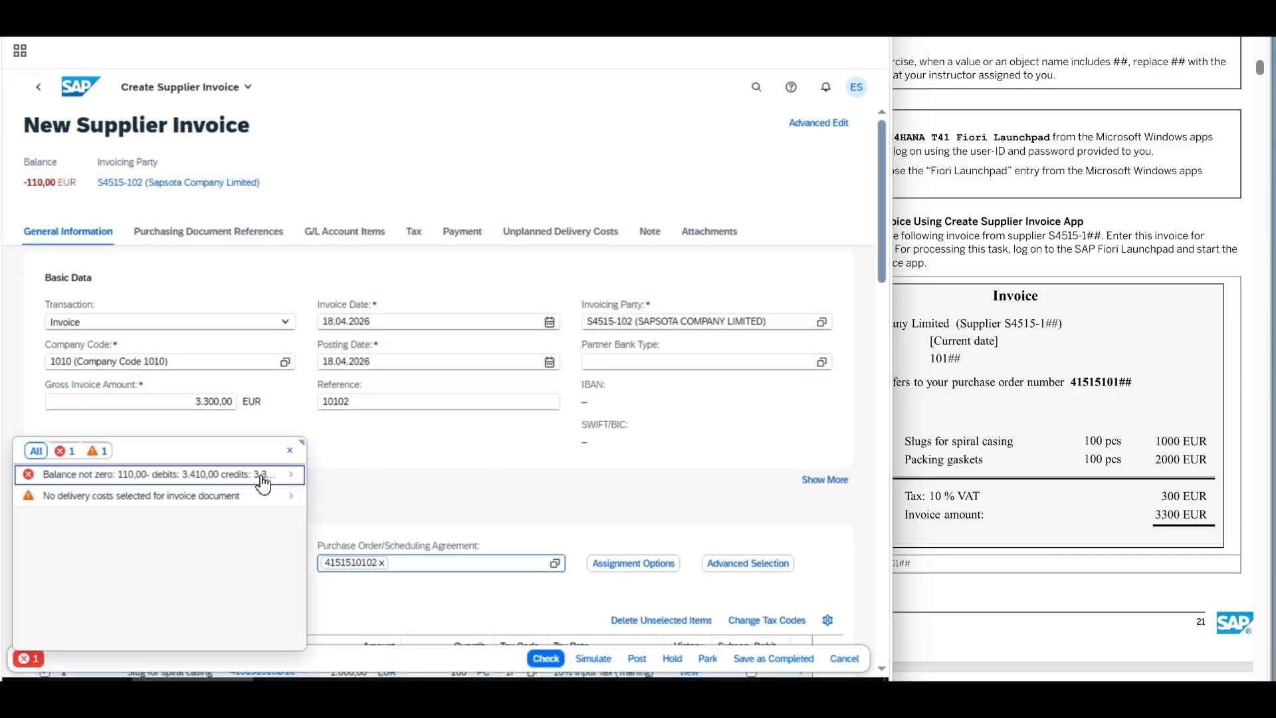
{"action": "left_click", "coordinate": [290, 450]}
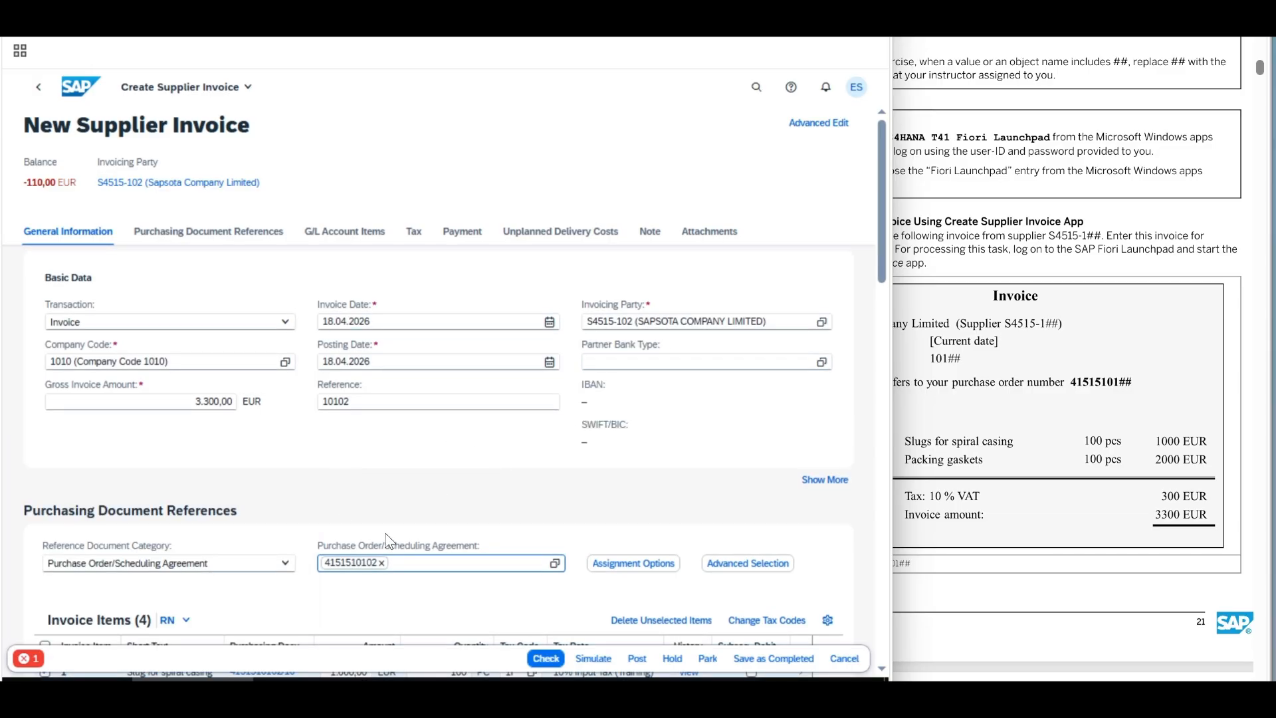
Step: Deselect invoice item 4, Lantern ring, in the purchasing document references and check the invoice
{"action": "left_click", "coordinate": [180, 232]}
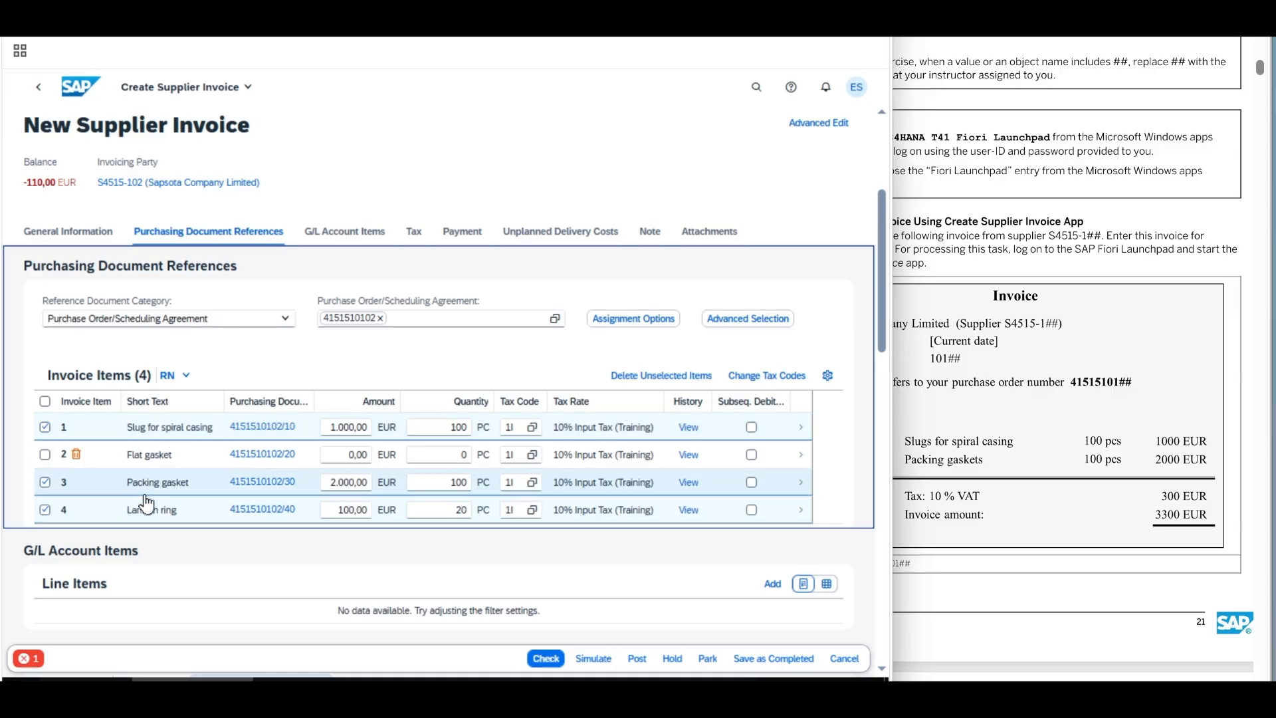
{"action": "left_click", "coordinate": [44, 509]}
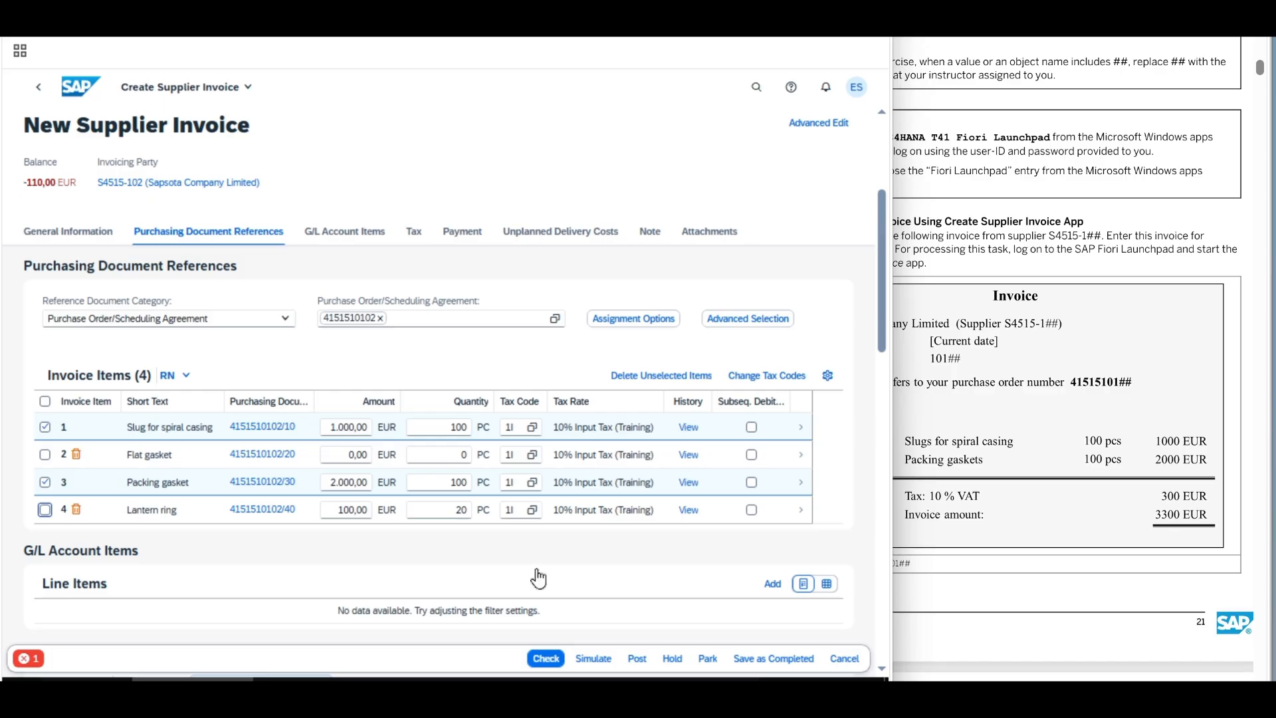
{"action": "left_click", "coordinate": [543, 657]}
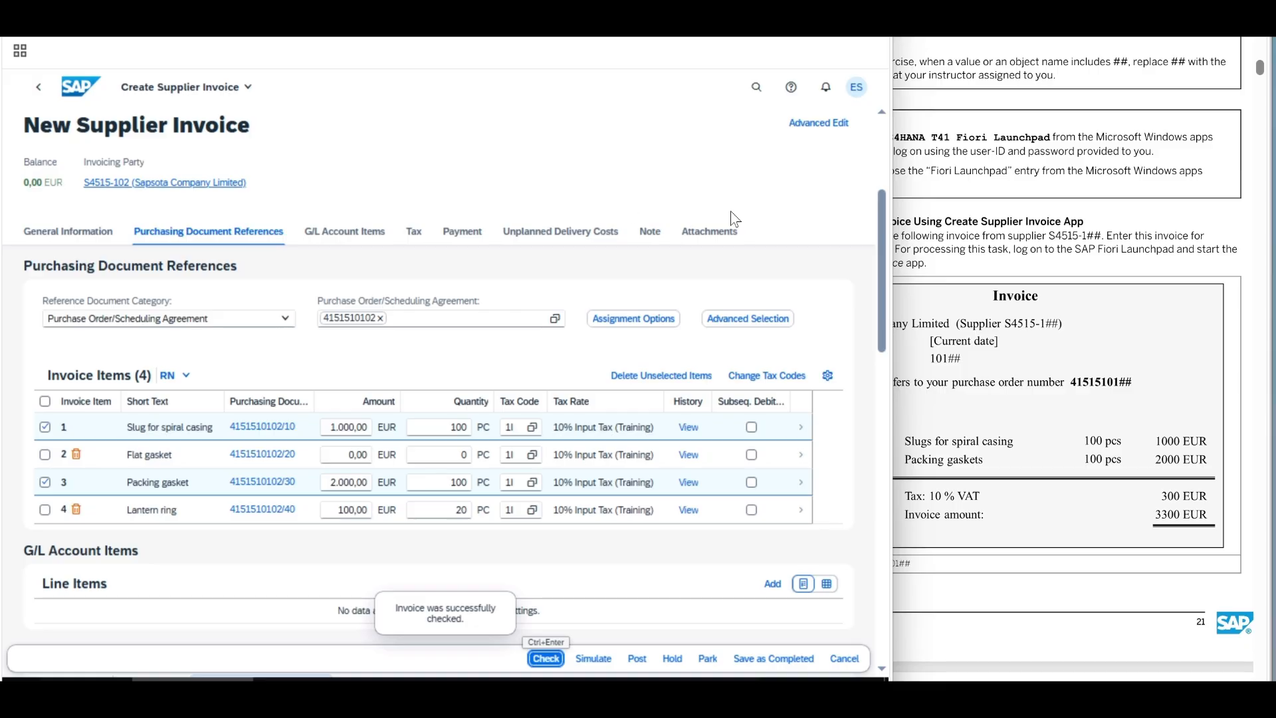
Step: Read exercise steps 1 and 2, including the question about why only the first and third purchase order items are proposed
{"action": "left_click", "coordinate": [1088, 324]}
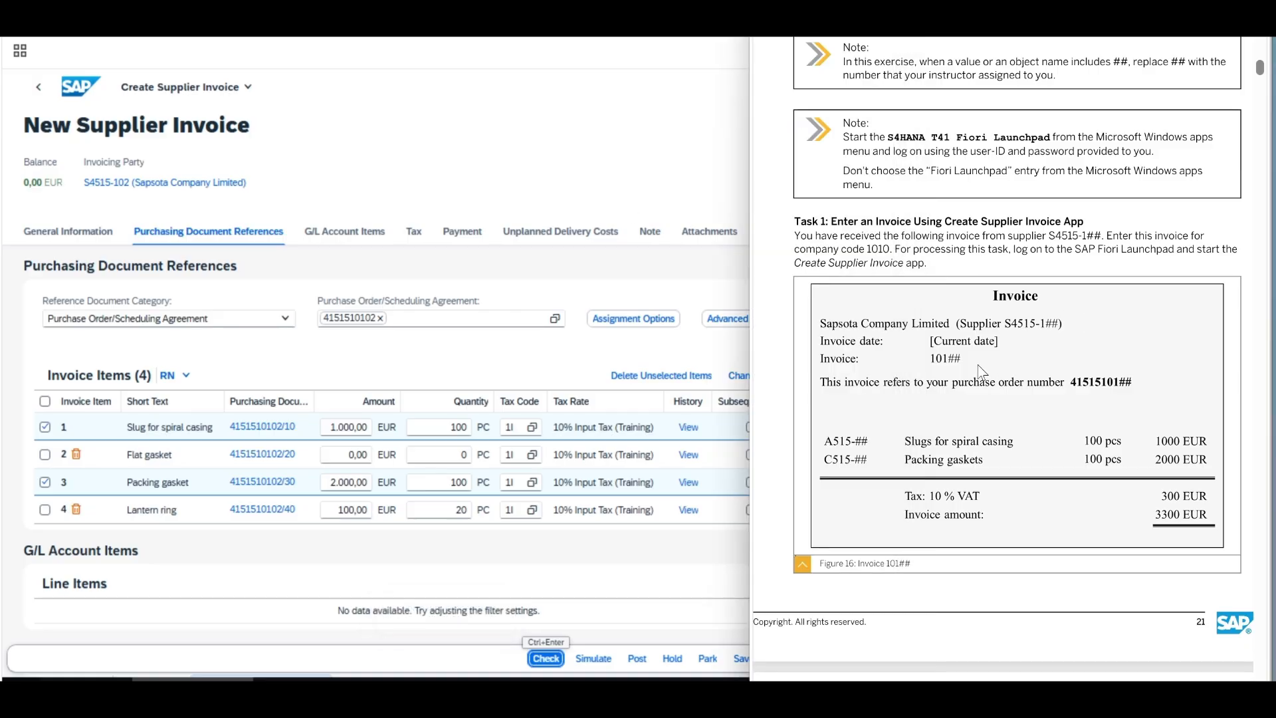
{"action": "scroll", "coordinate": [979, 370], "scroll_direction": "down", "scroll_amount": 1}
{"action": "scroll", "coordinate": [979, 370], "scroll_direction": "down", "scroll_amount": 7}
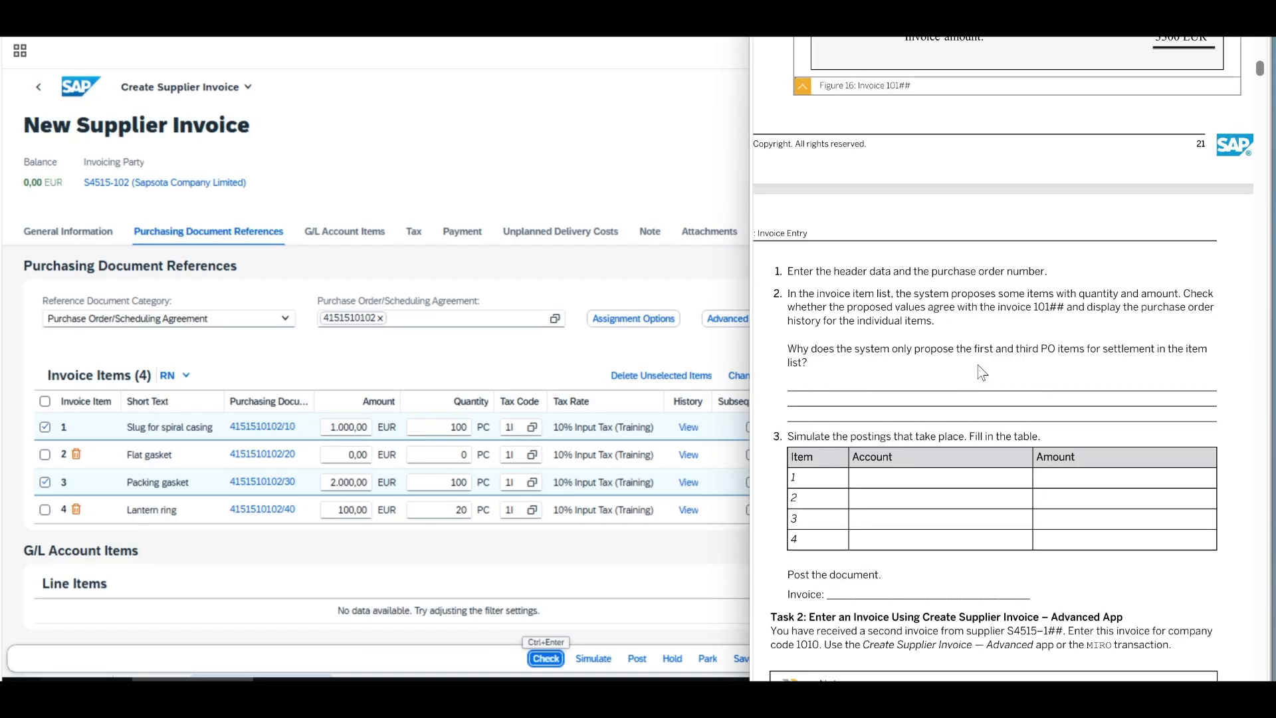
{"action": "scroll", "coordinate": [981, 372], "scroll_direction": "down", "scroll_amount": 2}
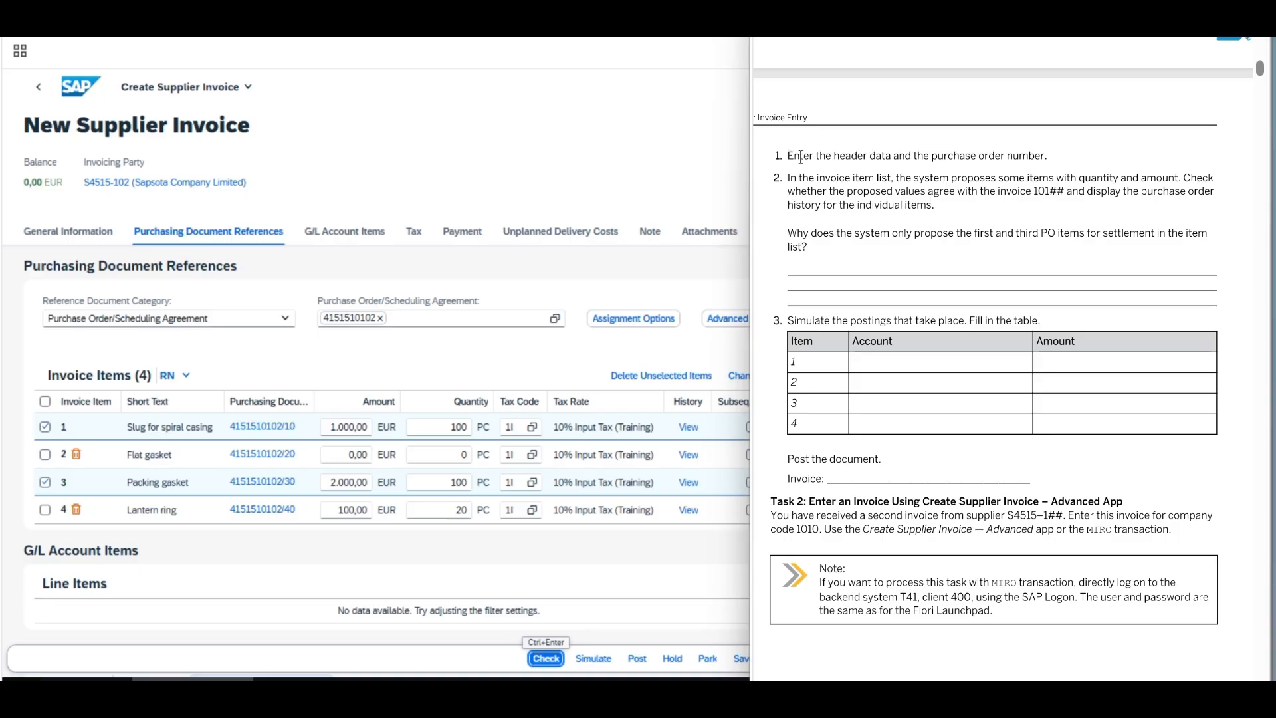
{"action": "left_click_drag", "start_coordinate": [801, 157], "coordinate": [1070, 165]}
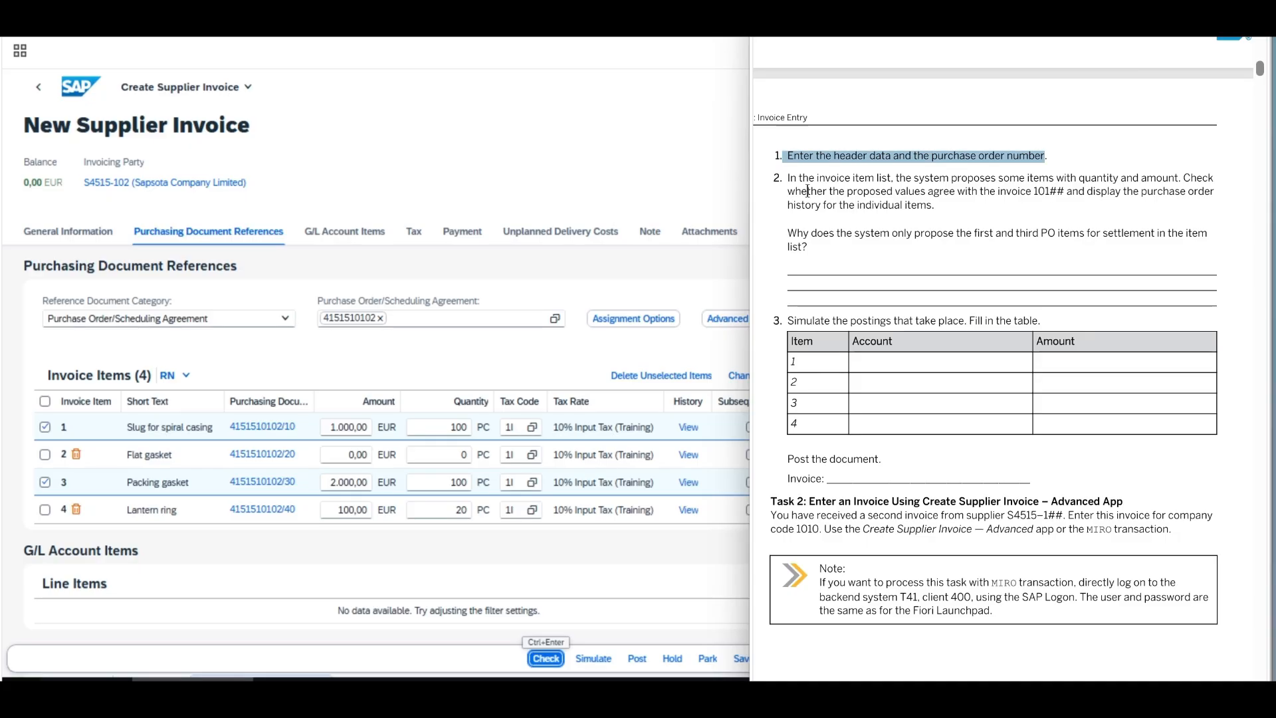
{"action": "left_click", "coordinate": [858, 198]}
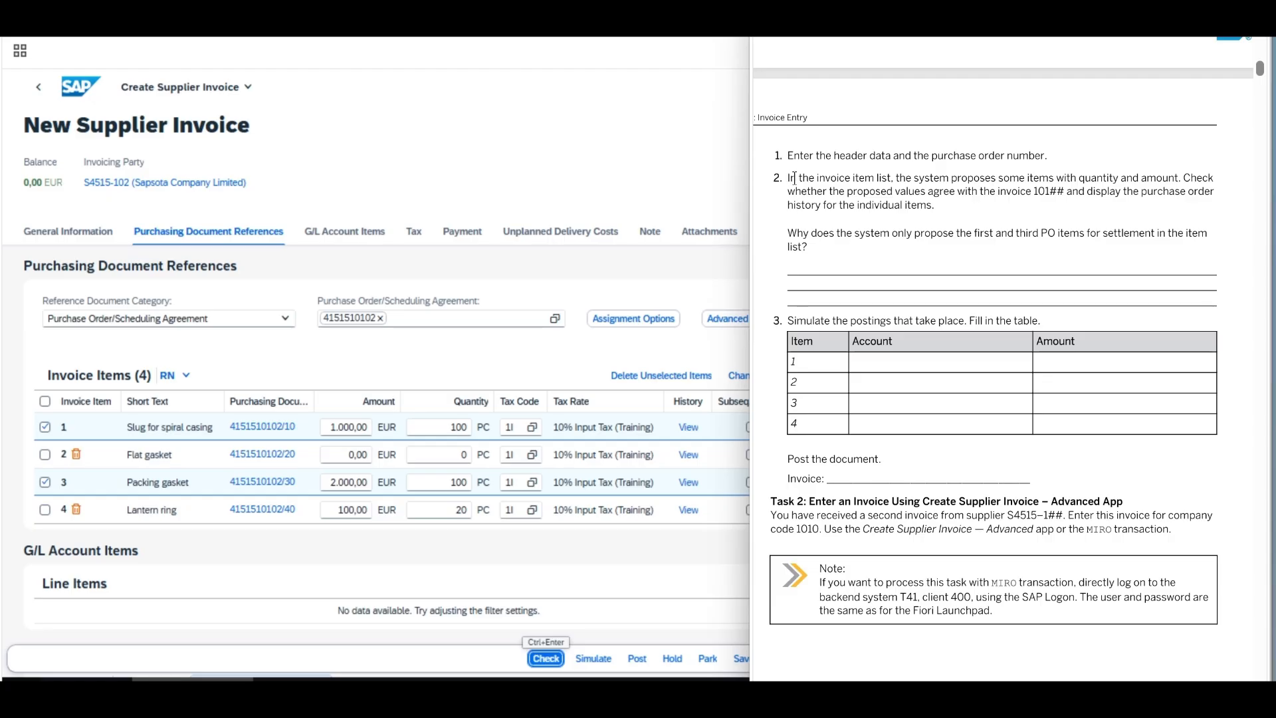
{"action": "left_click_drag", "start_coordinate": [794, 178], "coordinate": [950, 218]}
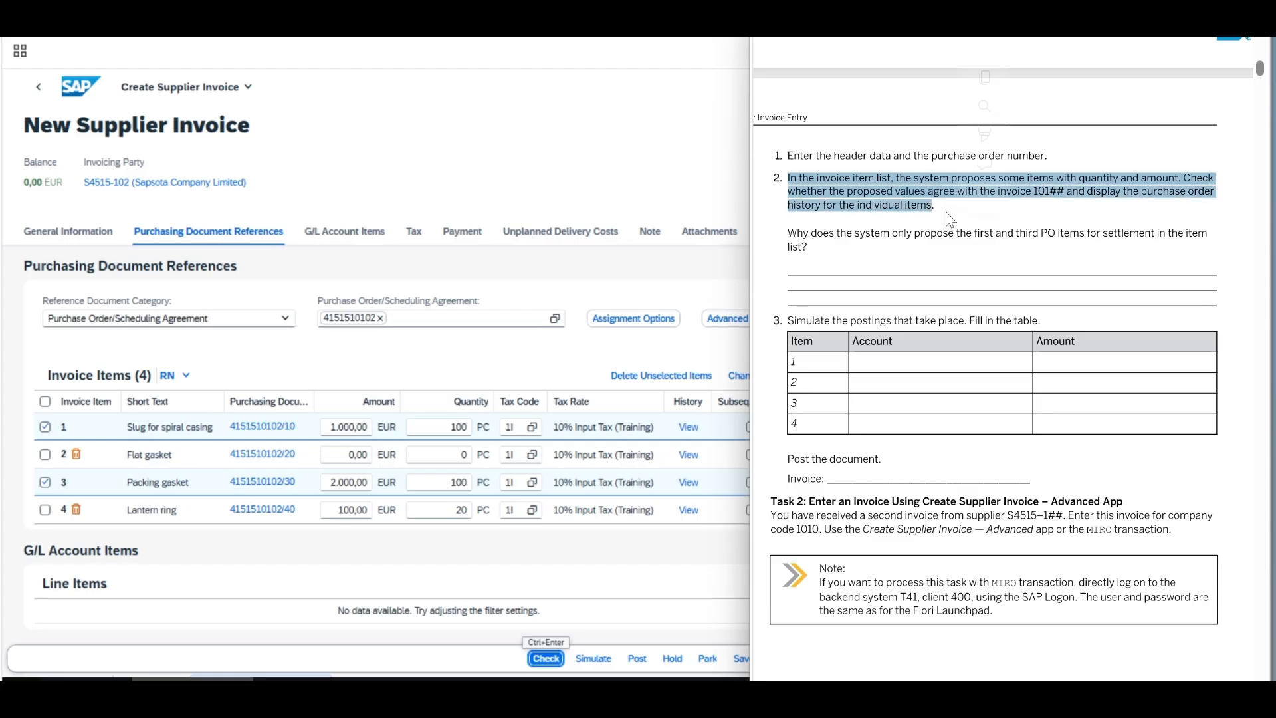
{"action": "left_click", "coordinate": [873, 276]}
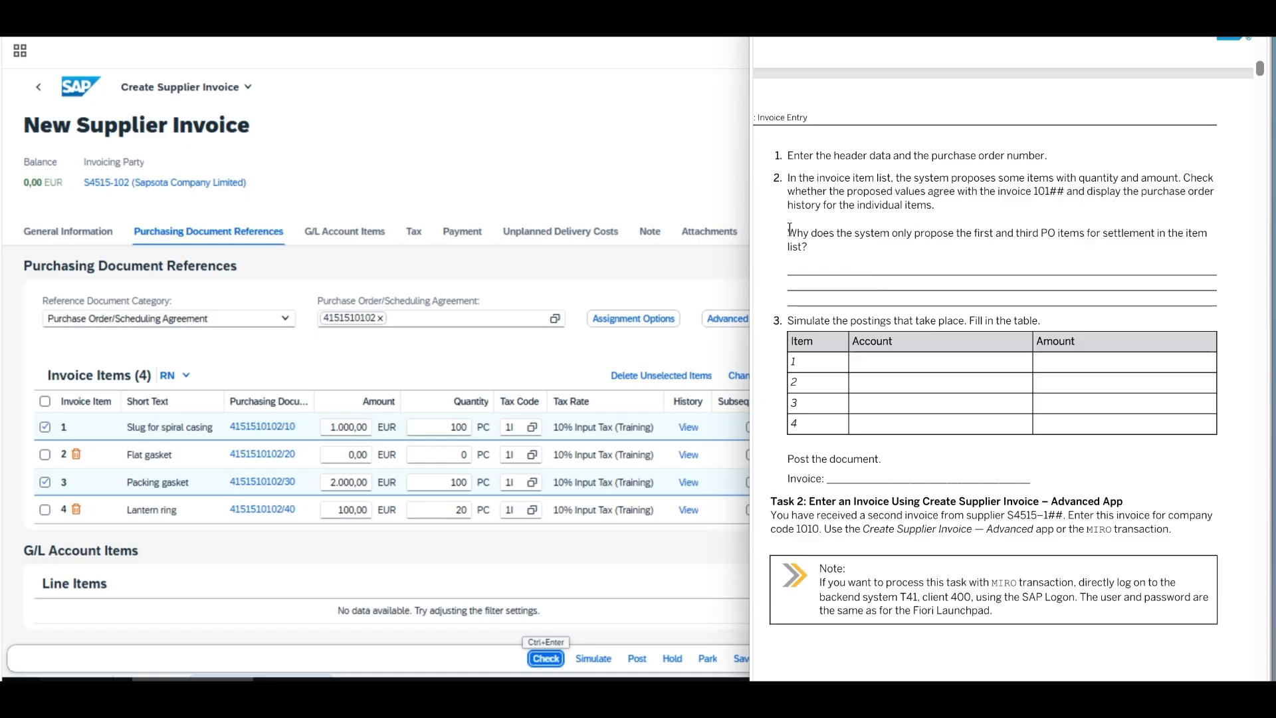
{"action": "left_click_drag", "start_coordinate": [790, 229], "coordinate": [1056, 240]}
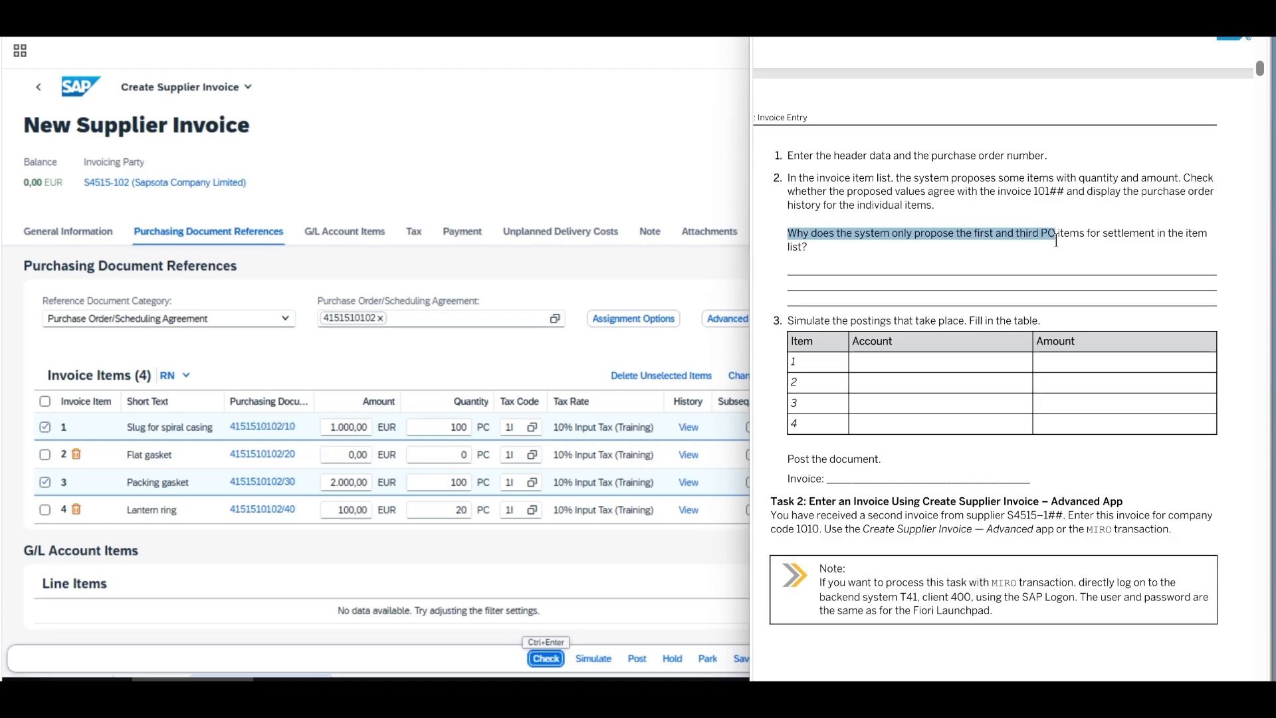
{"action": "left_click_drag", "start_coordinate": [1056, 240], "coordinate": [819, 254]}
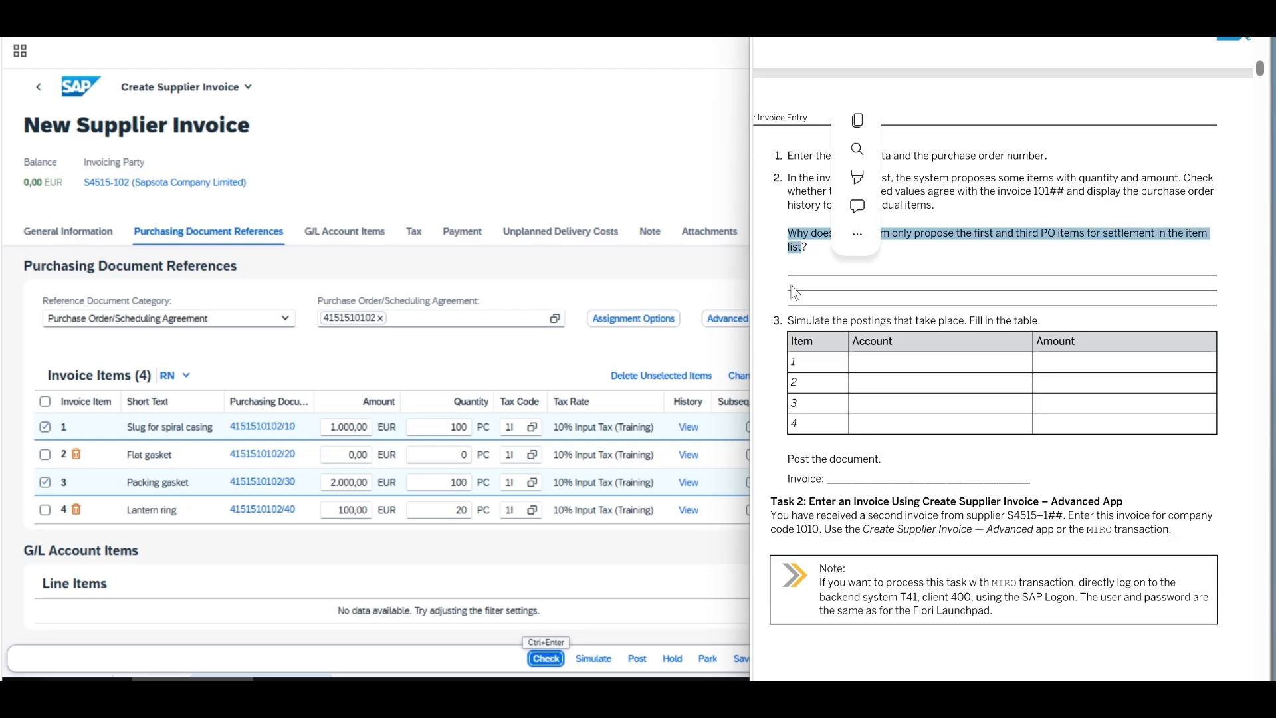
{"action": "left_click", "coordinate": [794, 292]}
Step: Examine the process flow of purchase order item 20, Flat gasket, and return to the supplier invoice
{"action": "left_click", "coordinate": [536, 364]}
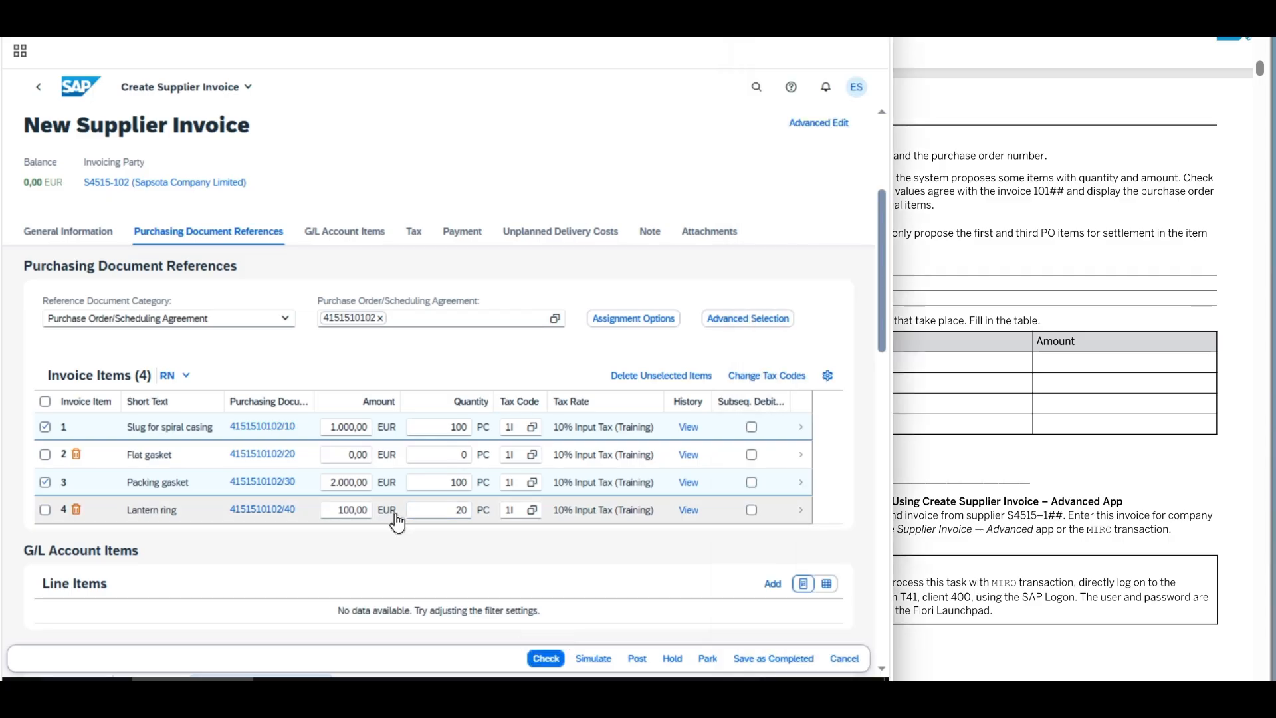
{"action": "left_click", "coordinate": [271, 459]}
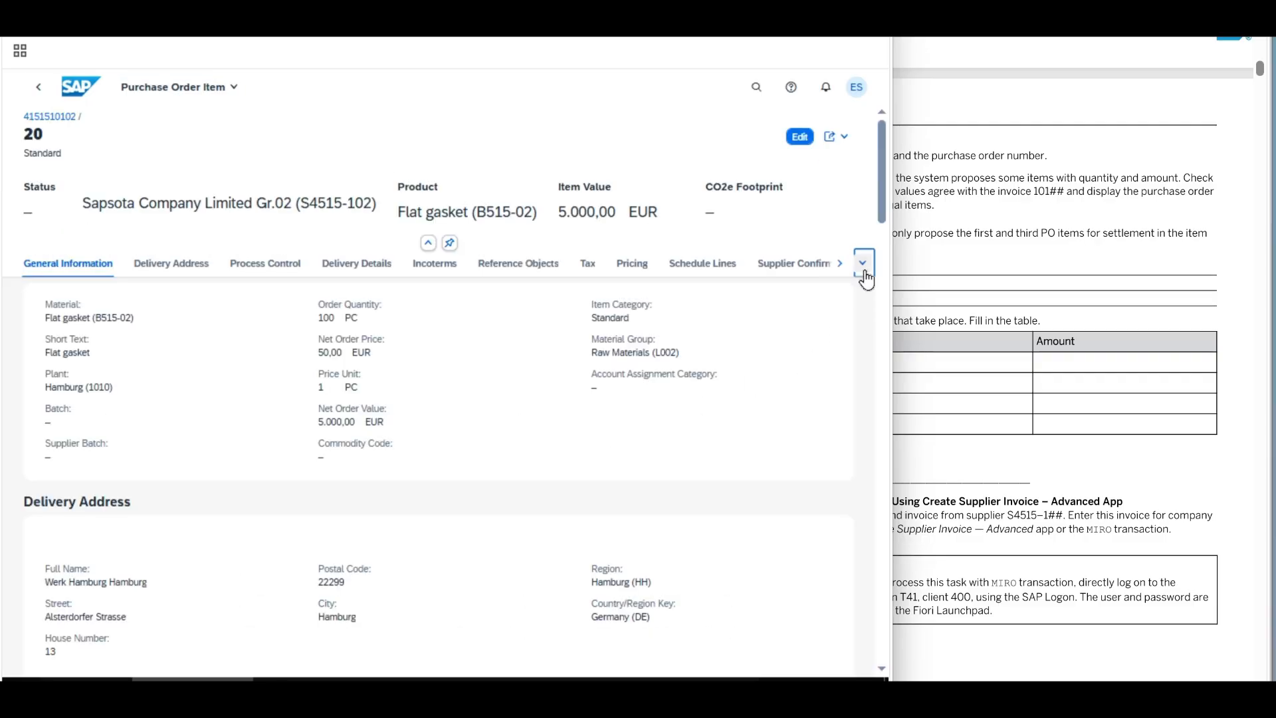
{"action": "left_click", "coordinate": [864, 272]}
{"action": "left_click", "coordinate": [808, 579]}
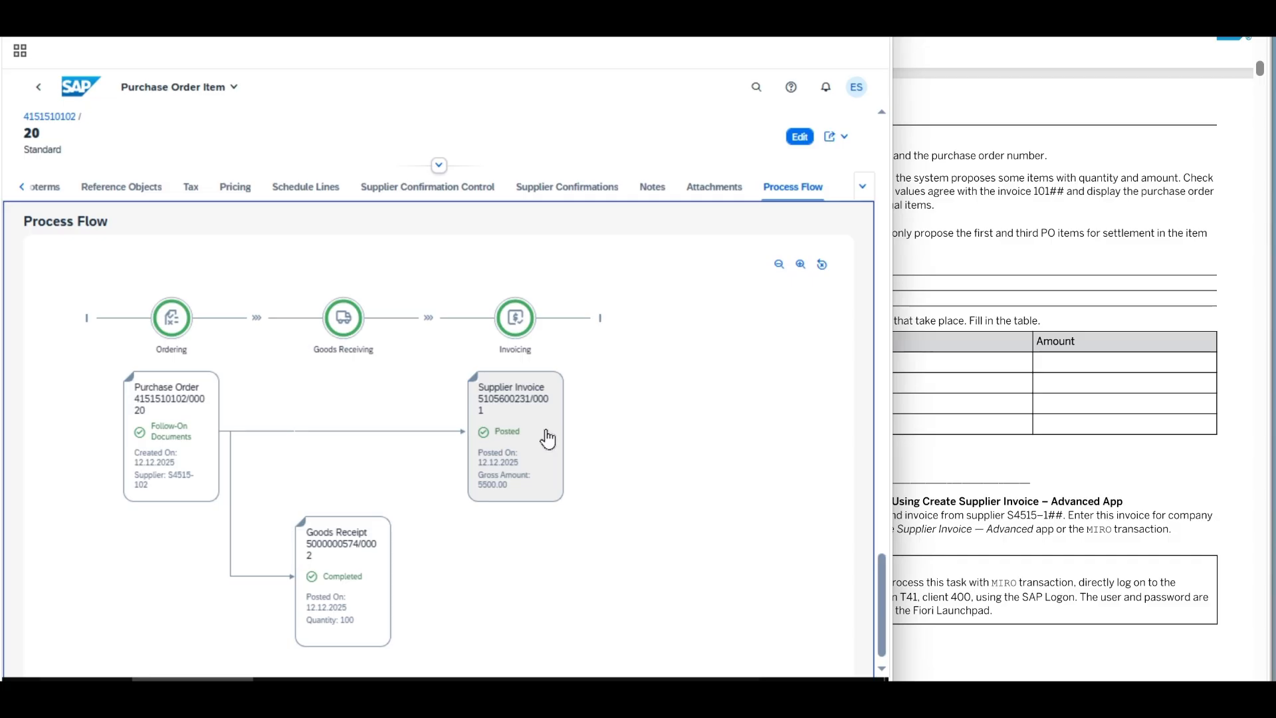
{"action": "left_click", "coordinate": [185, 26]}
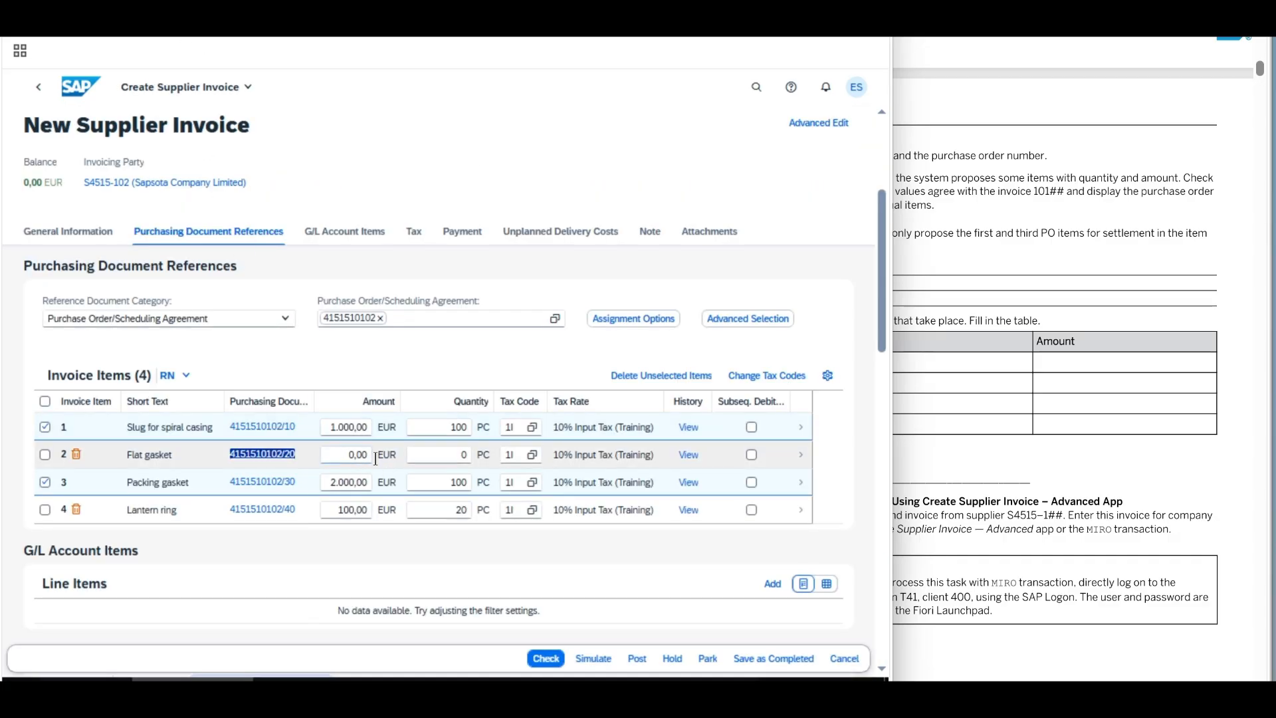
Step: Examine the process flow of purchase order item 40, Lantern ring, and return to the supplier invoice
{"action": "left_click", "coordinate": [458, 450]}
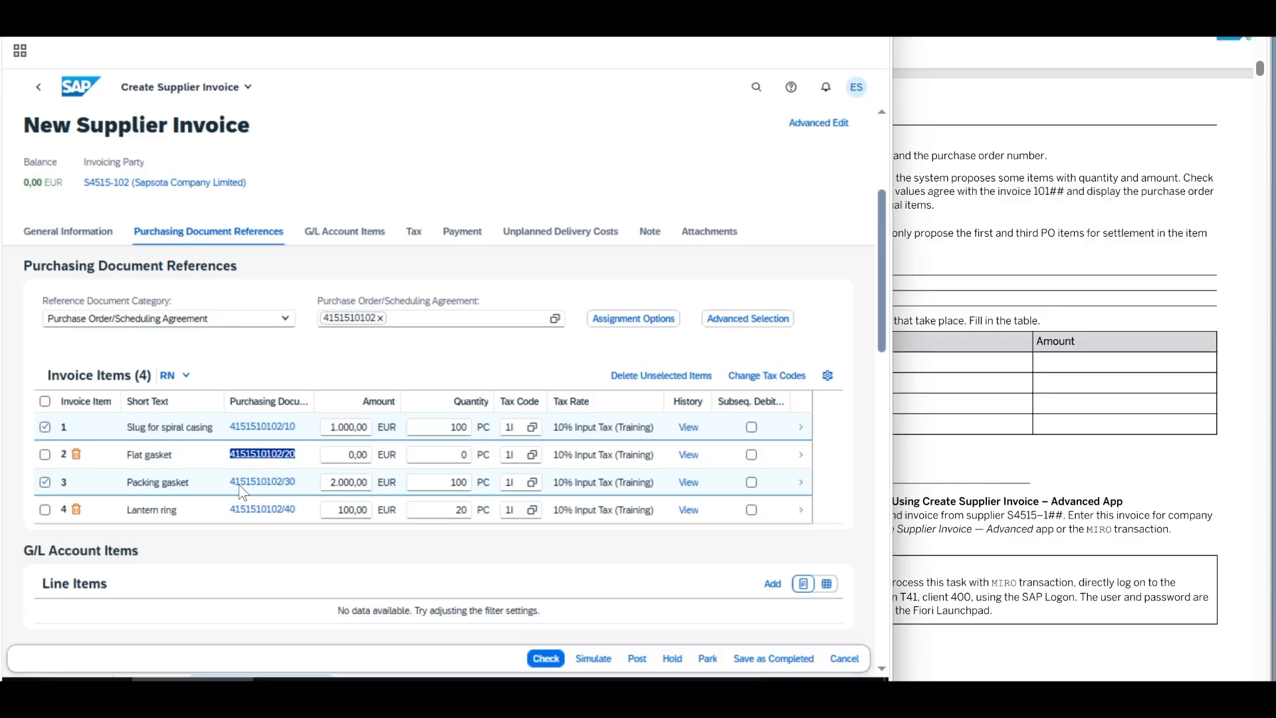
{"action": "left_click", "coordinate": [246, 509]}
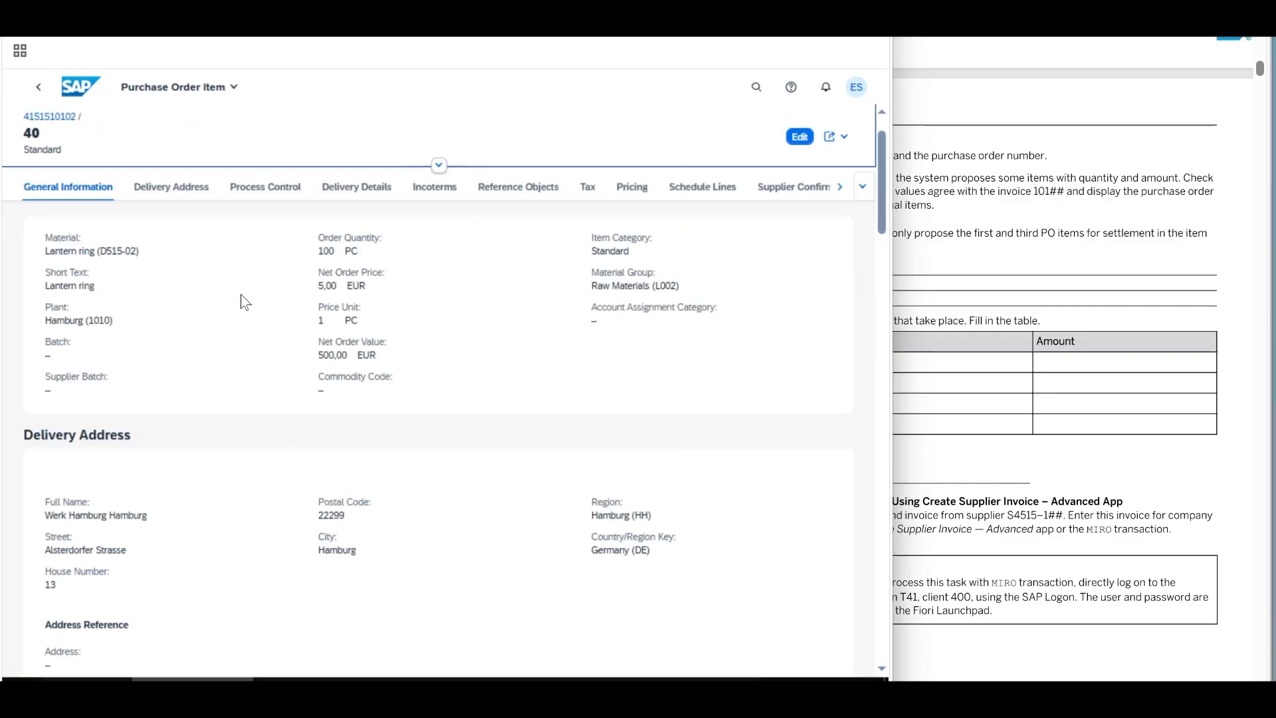
{"action": "left_click", "coordinate": [864, 200]}
{"action": "left_click", "coordinate": [787, 502]}
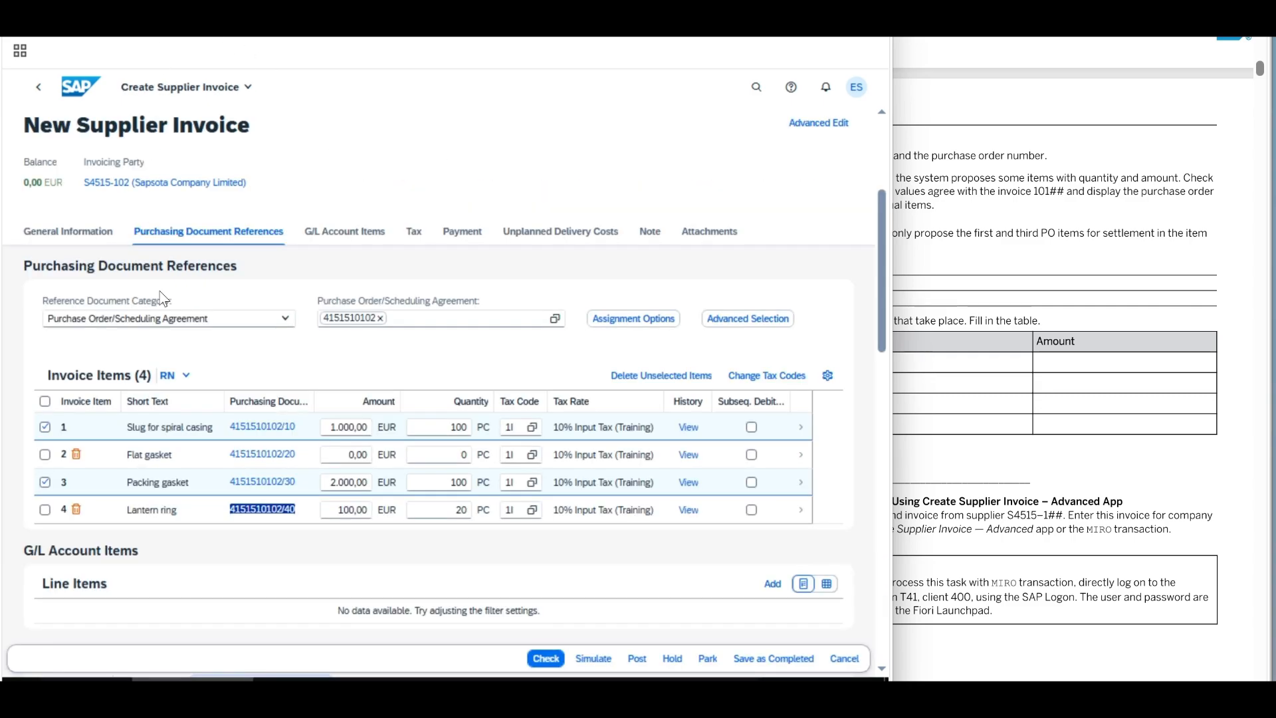
{"action": "left_click", "coordinate": [250, 547]}
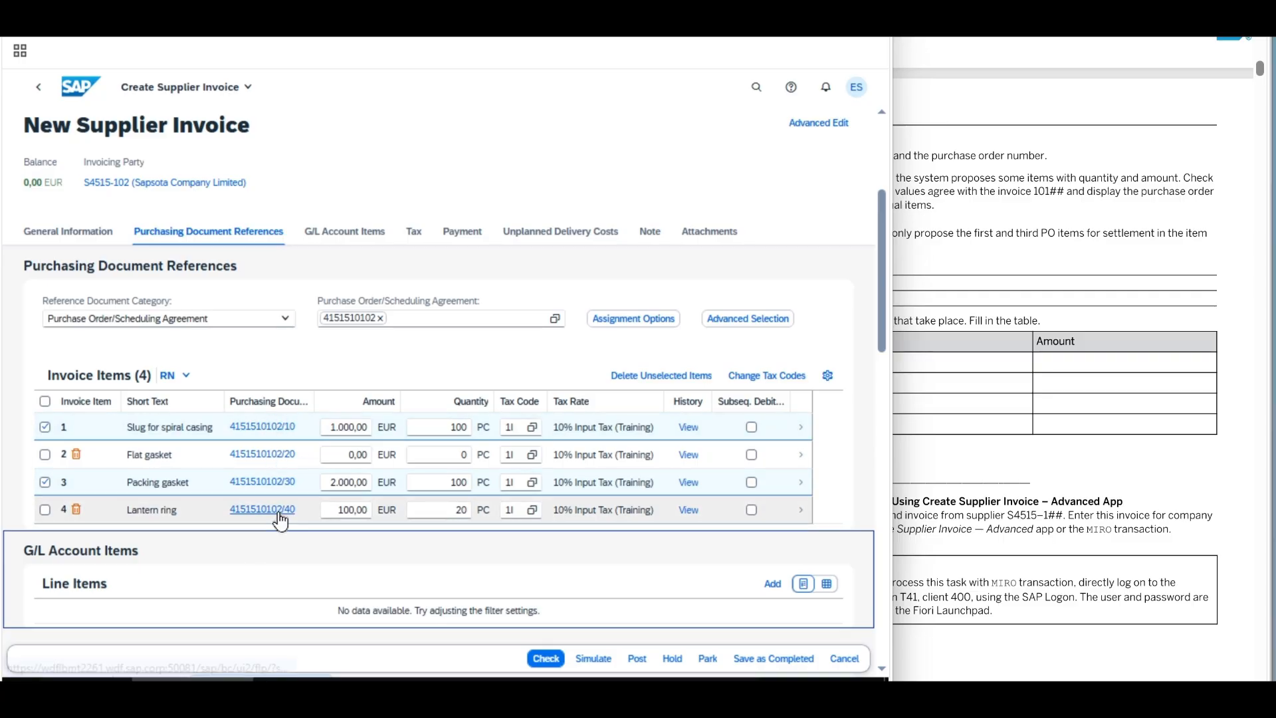
Step: View the purchase order history of invoice items 2, Flat gasket, and 4, Lantern ring
{"action": "double_click", "coordinate": [691, 460]}
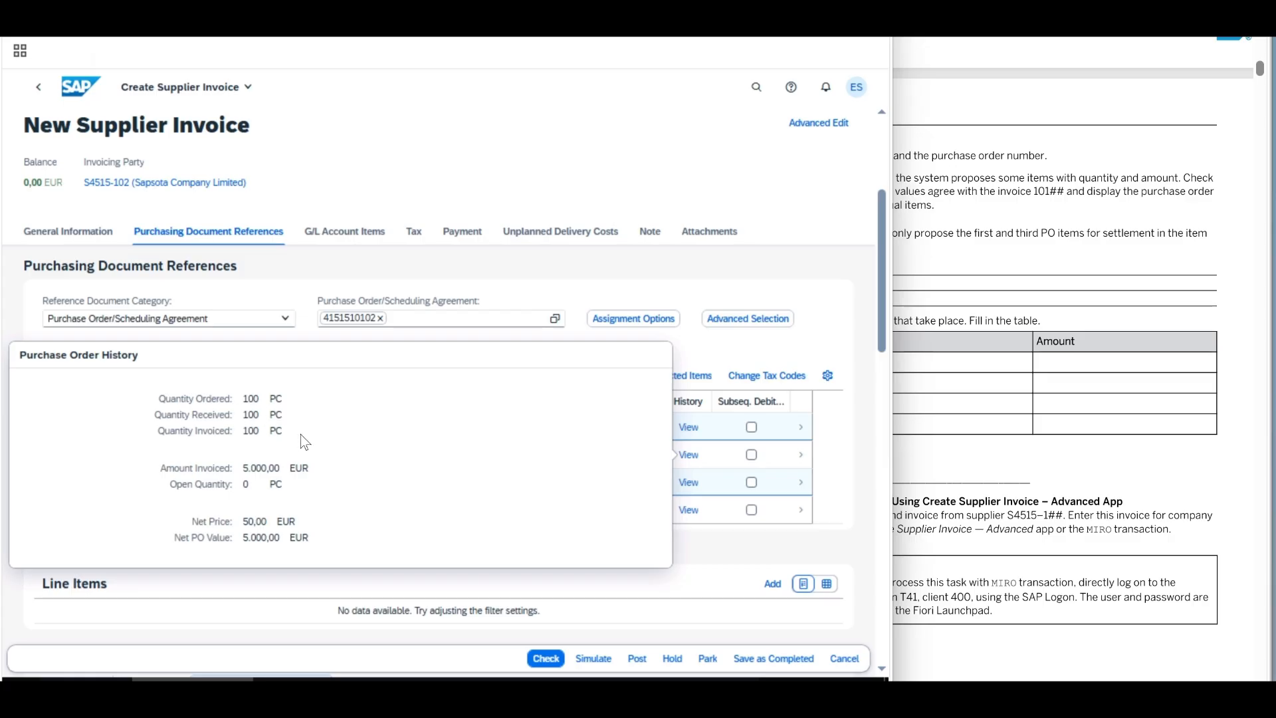
{"action": "left_click", "coordinate": [755, 565]}
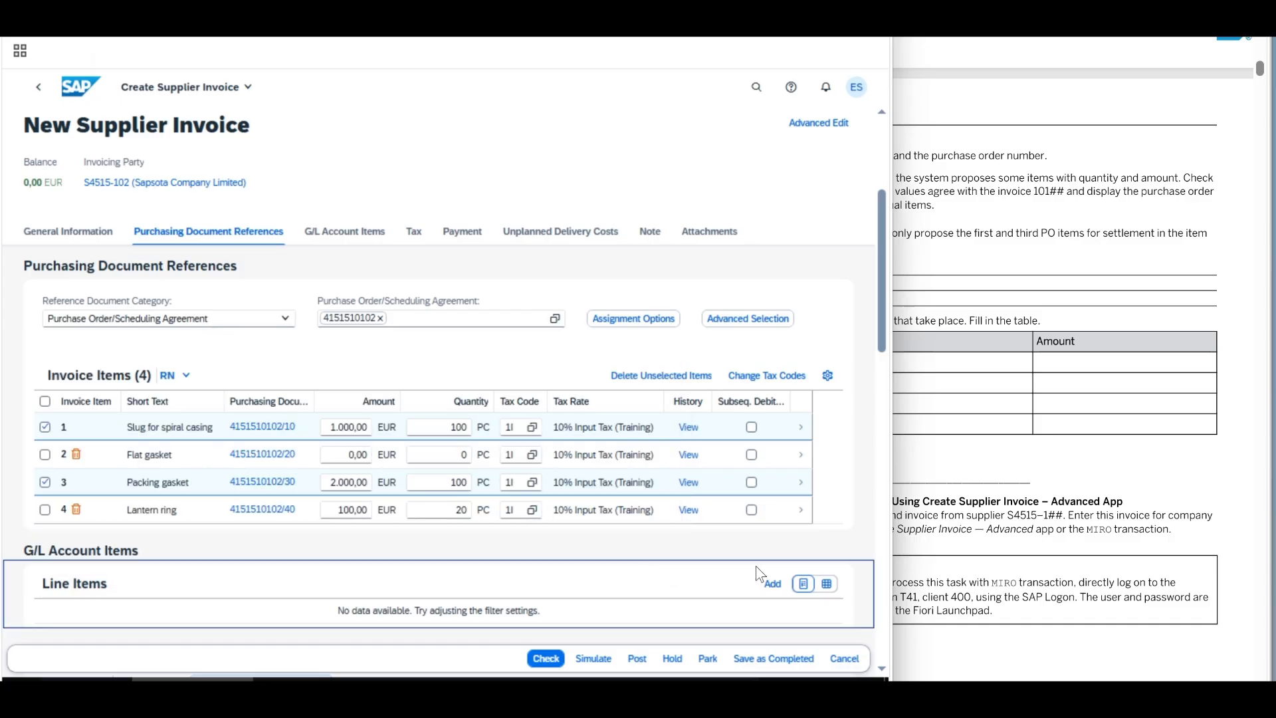
{"action": "left_click", "coordinate": [687, 516]}
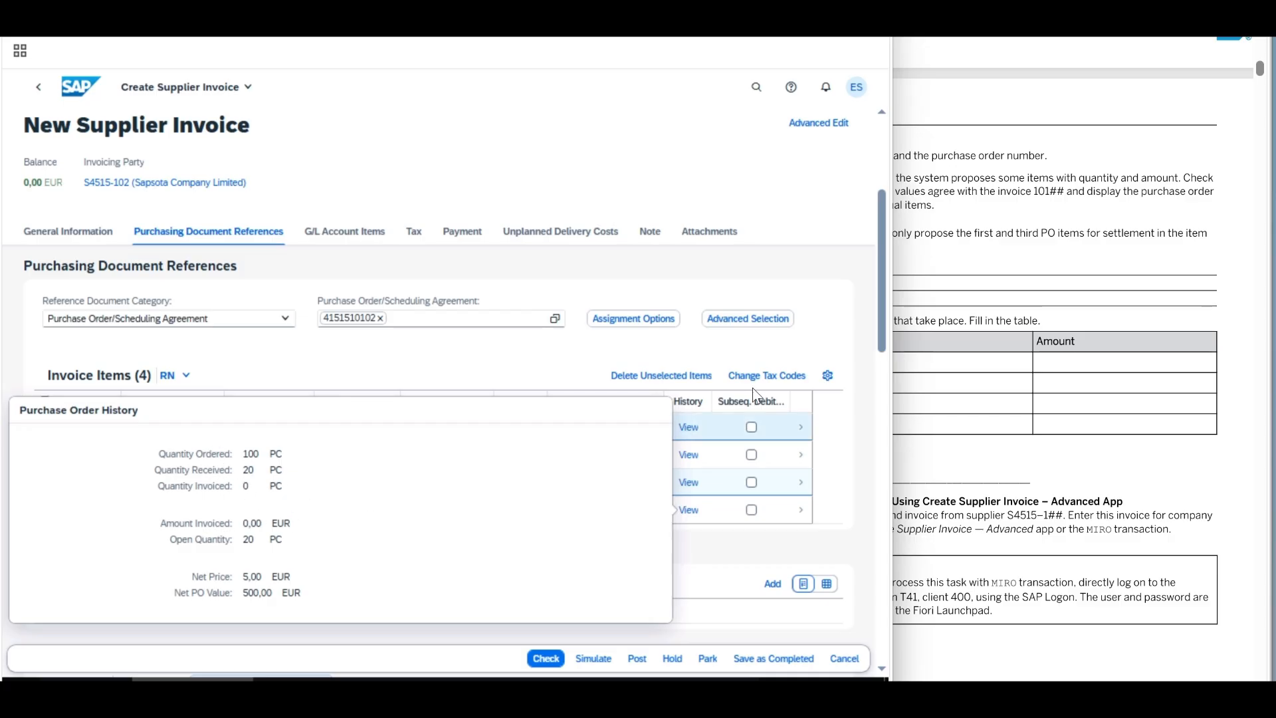
{"action": "left_click", "coordinate": [801, 286]}
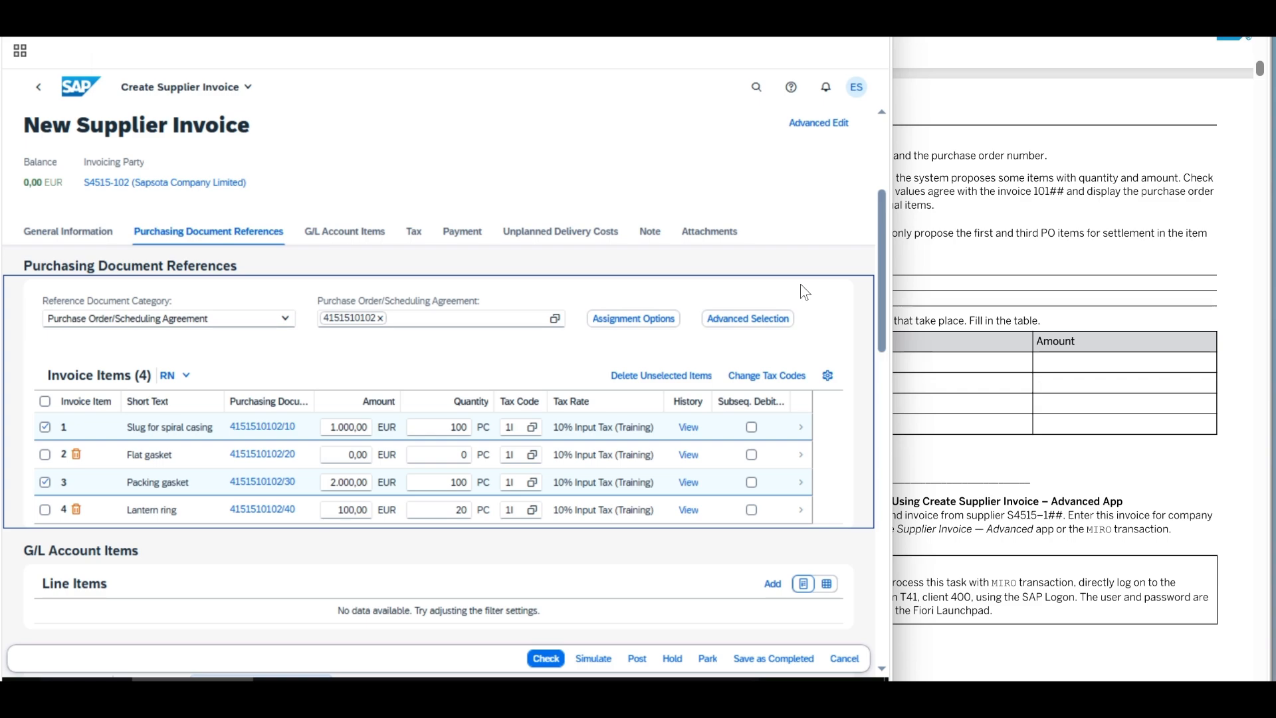
Step: Read exercise step 3 and simulate the postings of the supplier invoice
{"action": "left_click", "coordinate": [1037, 274]}
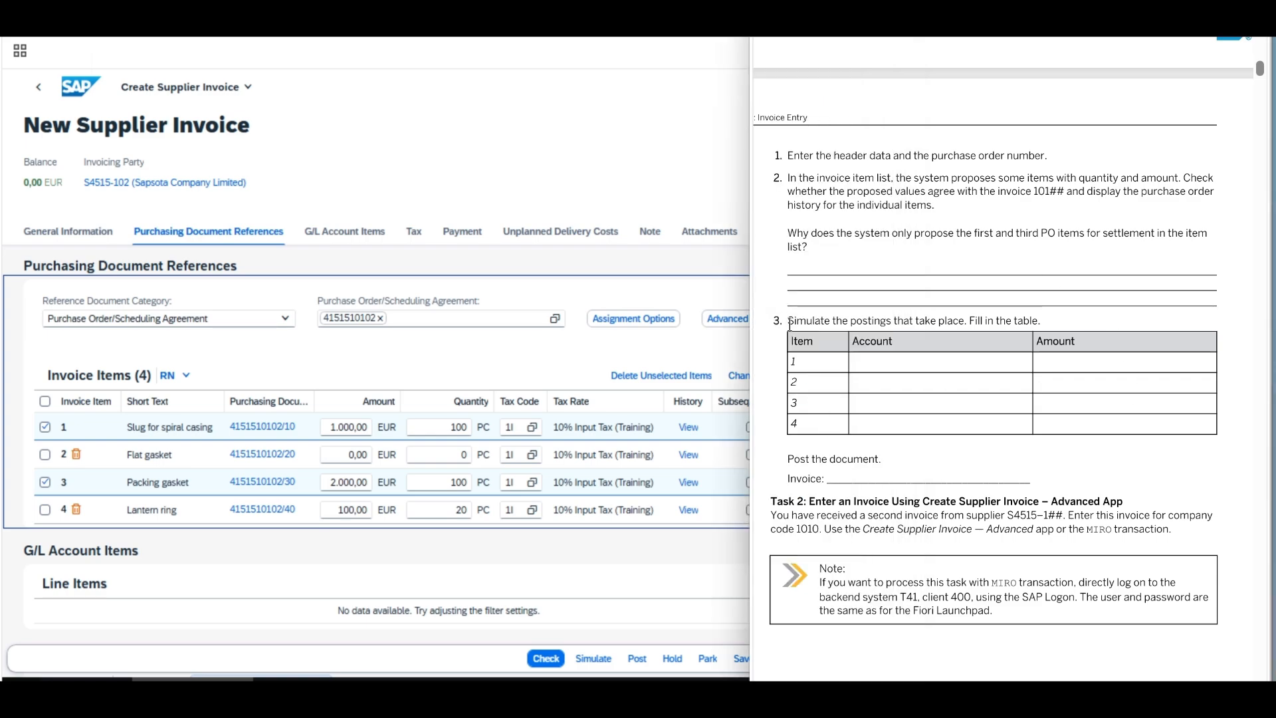
{"action": "left_click_drag", "start_coordinate": [787, 320], "coordinate": [1085, 322]}
{"action": "left_click", "coordinate": [1096, 186]}
{"action": "left_click", "coordinate": [508, 555]}
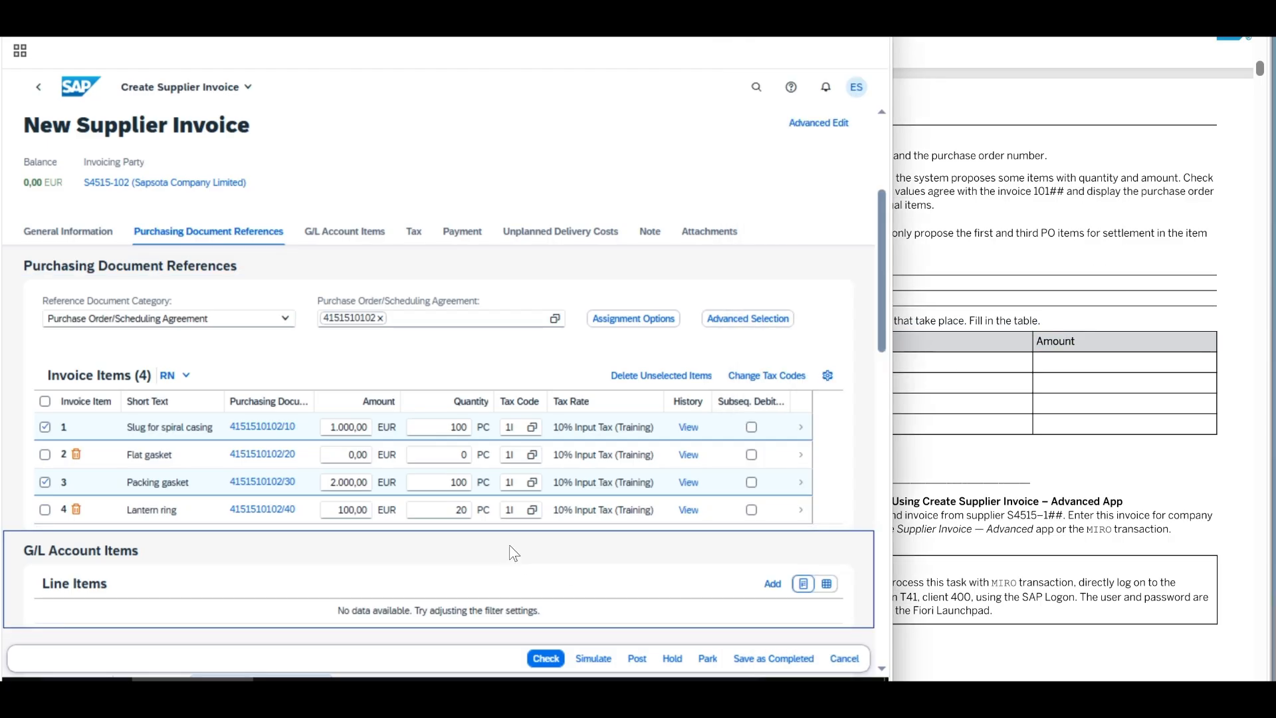
{"action": "left_click", "coordinate": [593, 660]}
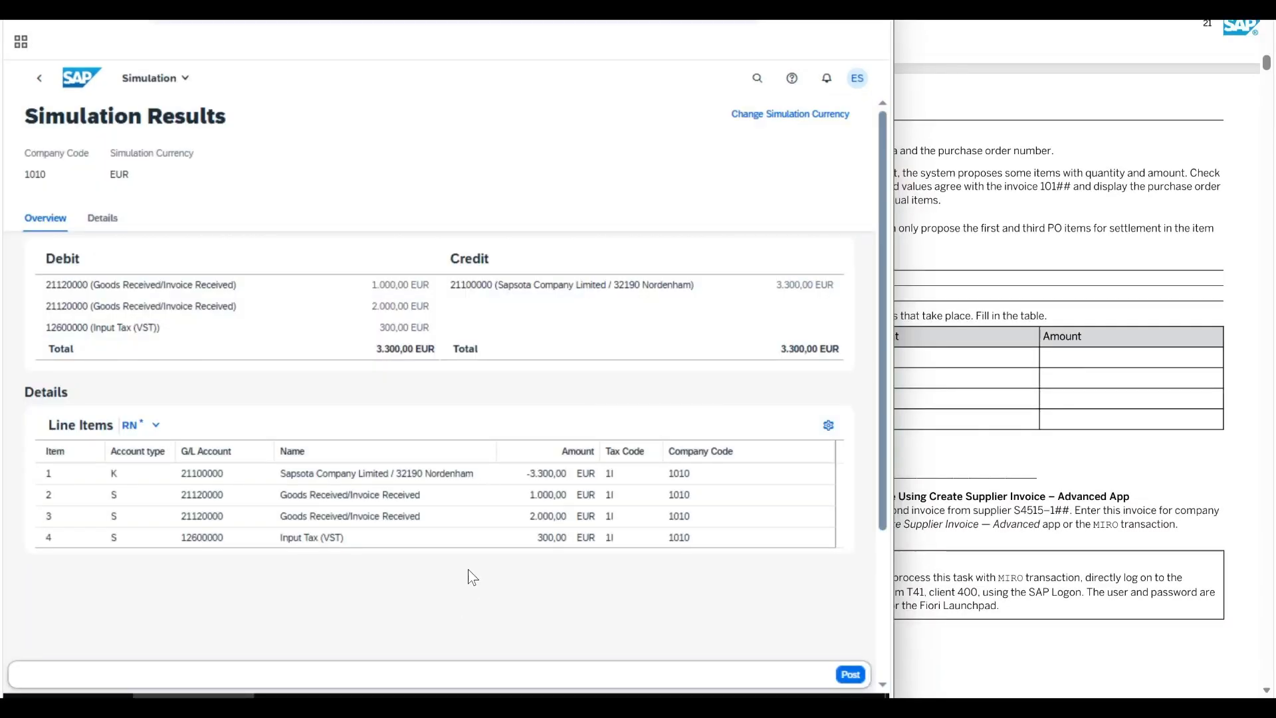
Step: Review the simulated line items 1 to 4 with their G/L accounts and amounts
{"action": "left_click", "coordinate": [463, 476]}
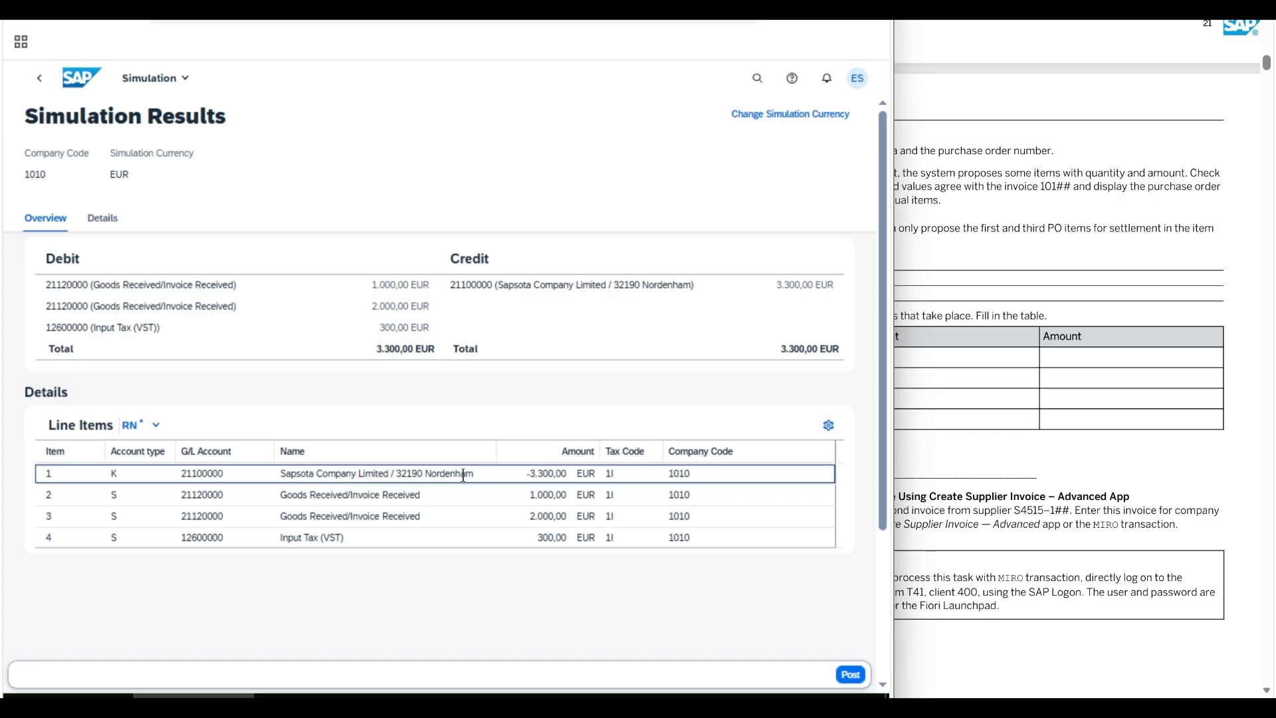
{"action": "left_click", "coordinate": [447, 496]}
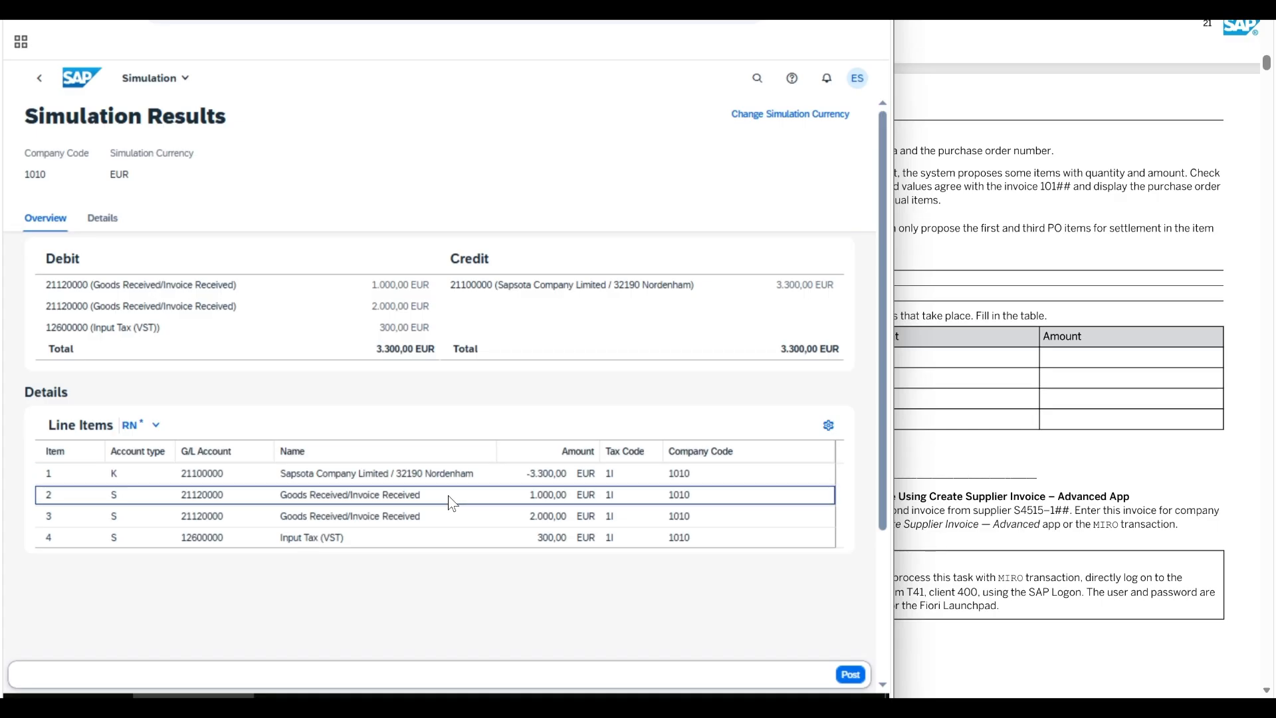
{"action": "left_click", "coordinate": [457, 518]}
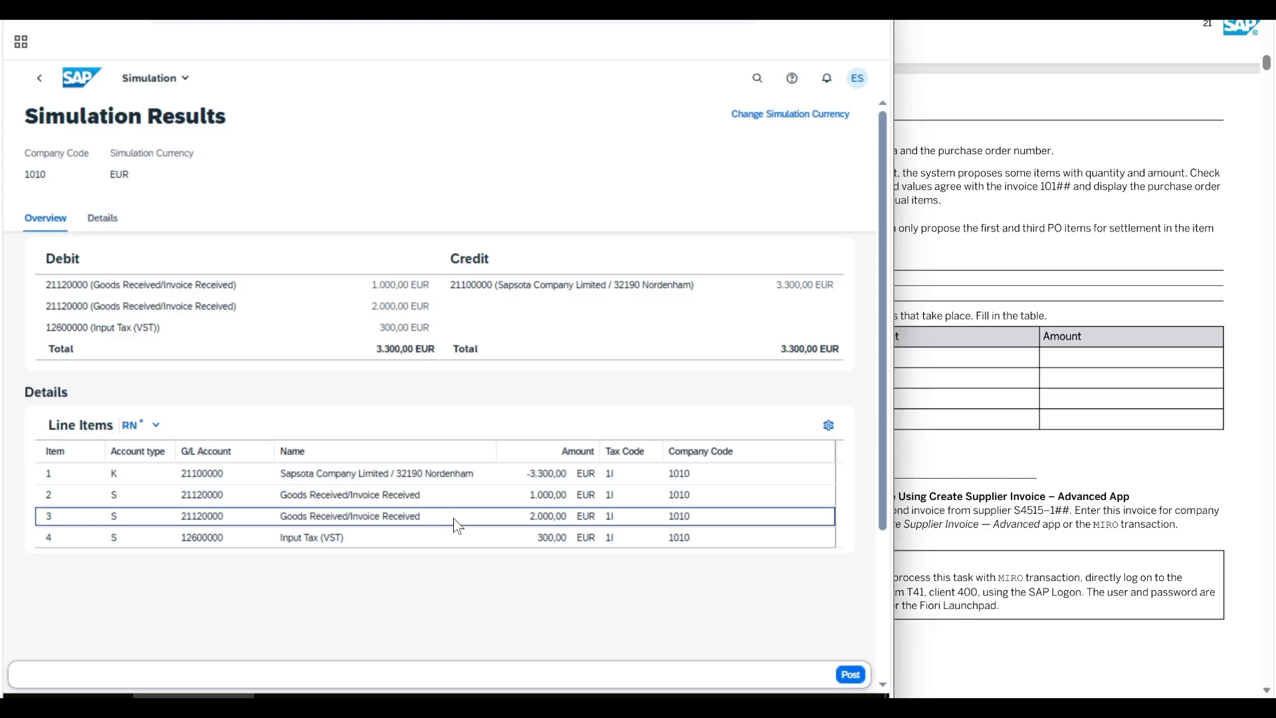
{"action": "left_click", "coordinate": [451, 538]}
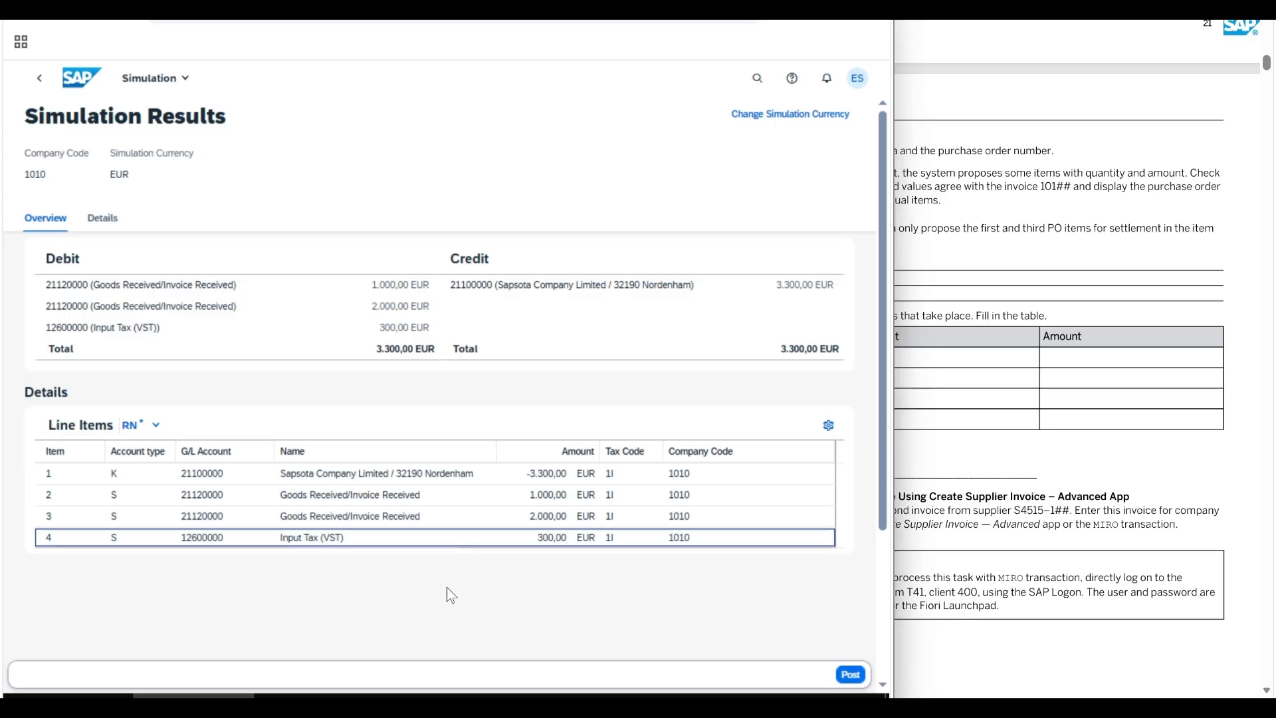
{"action": "left_click", "coordinate": [446, 587]}
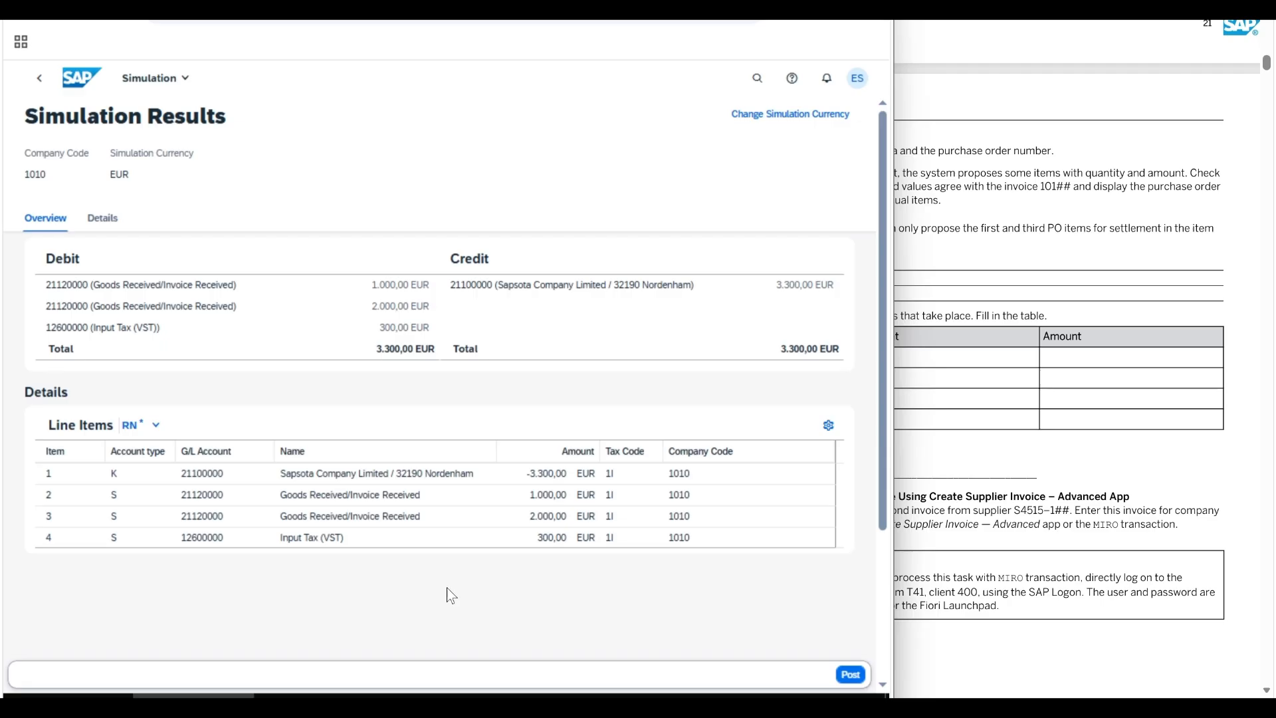
Step: Read the exercise's posting instruction, post the supplier invoice and decline creating another one
{"action": "left_click", "coordinate": [1164, 478]}
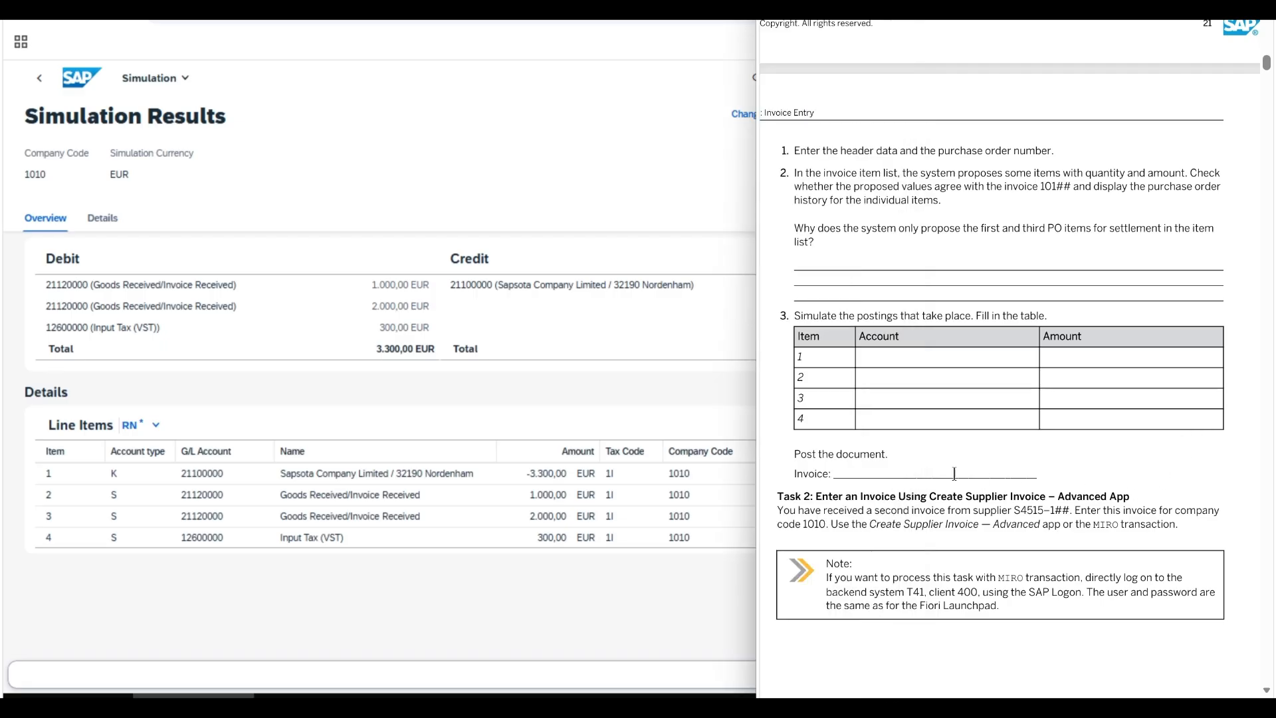
{"action": "left_click_drag", "start_coordinate": [788, 454], "coordinate": [885, 455]}
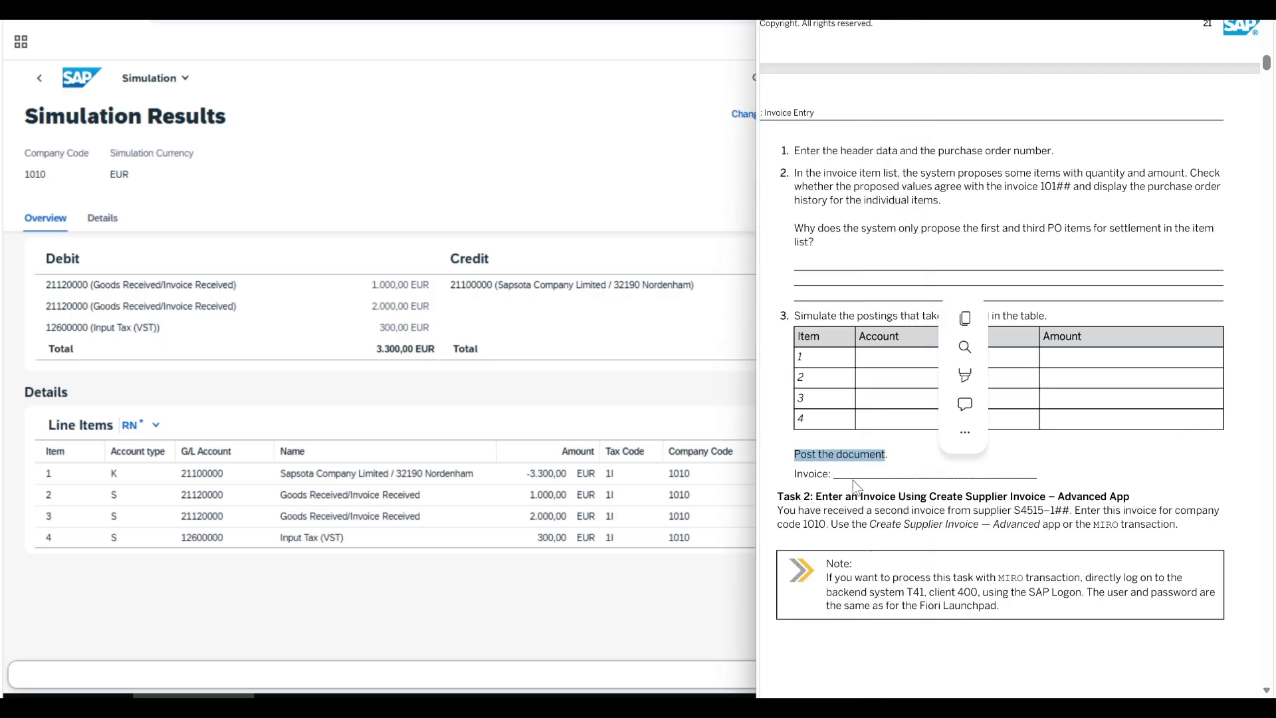
{"action": "triple_click", "coordinate": [797, 478]}
{"action": "left_click", "coordinate": [734, 567]}
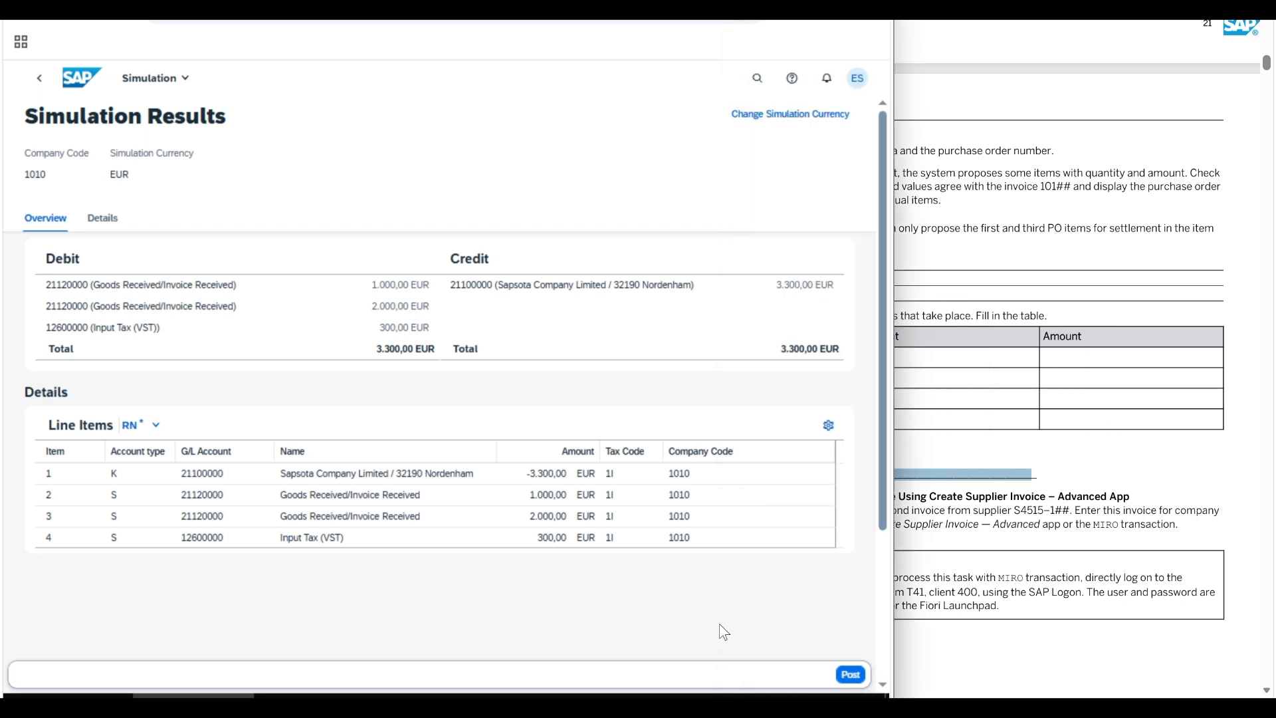
{"action": "left_click", "coordinate": [852, 676]}
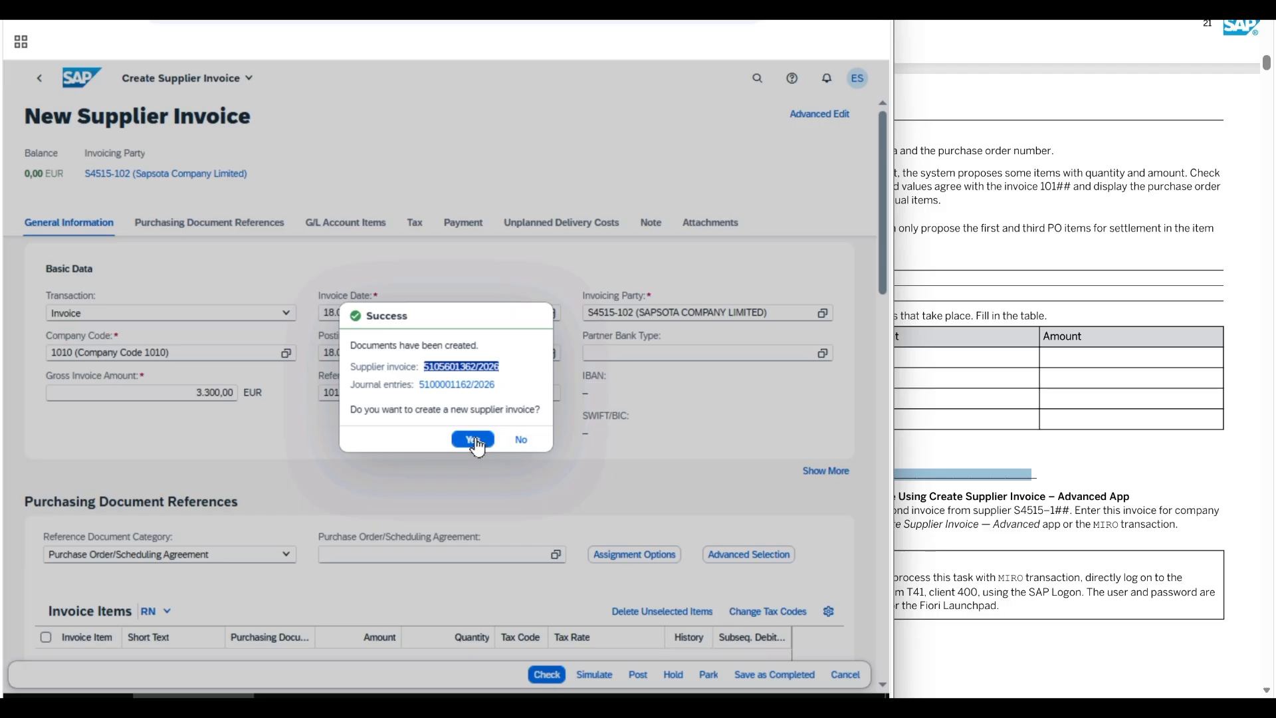
{"action": "left_click", "coordinate": [520, 439]}
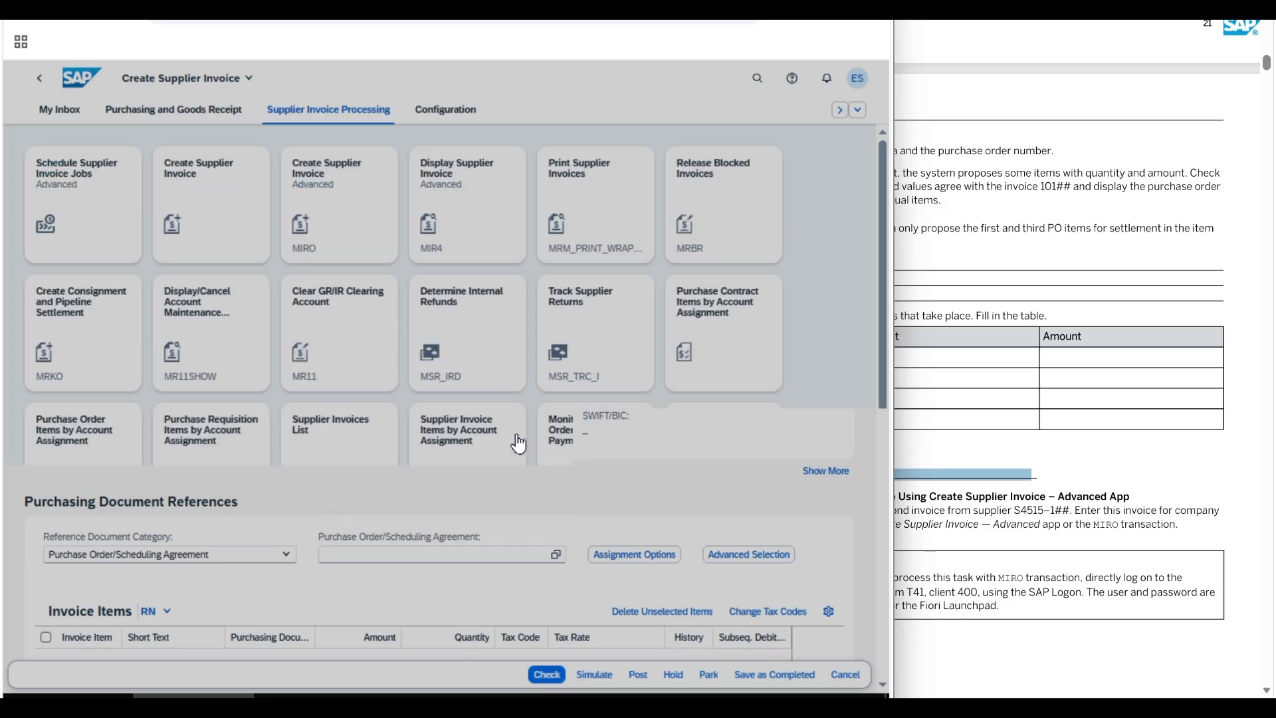
Step: Read Task 2 on entering an invoice with the Create Supplier Invoice – Advanced app, including sample invoice 001## and its steps
{"action": "left_click", "coordinate": [994, 542]}
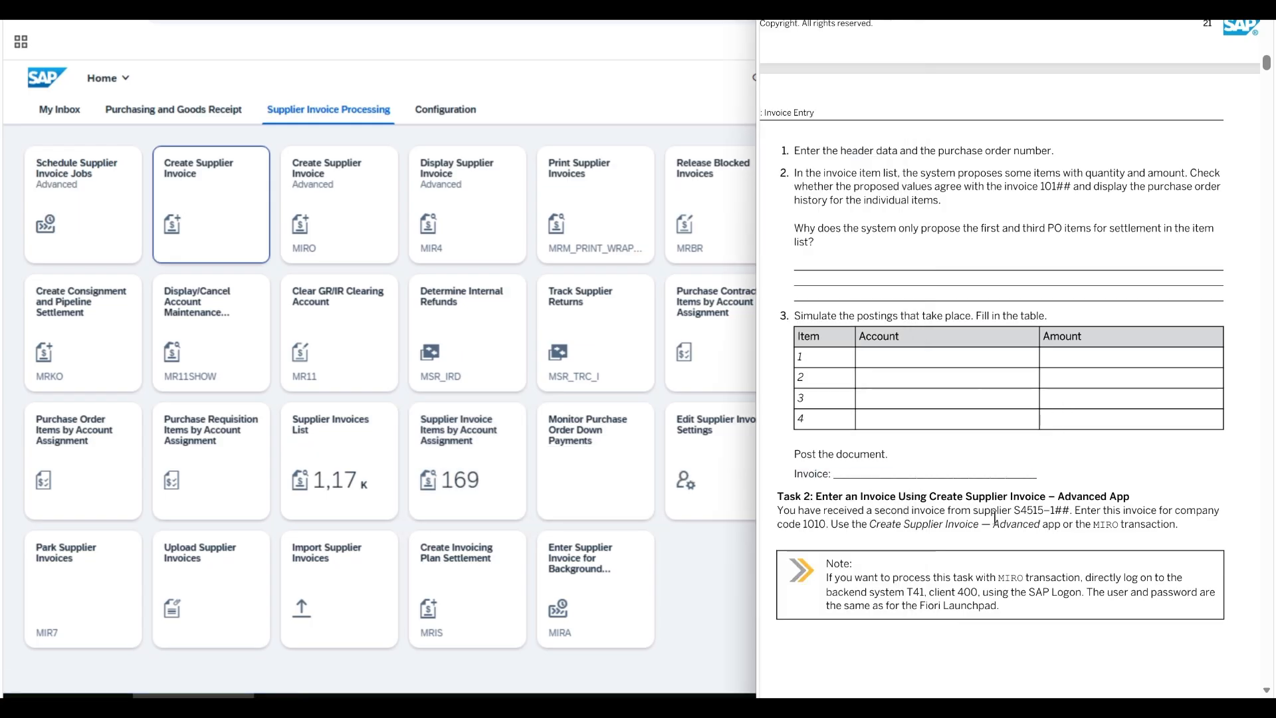
{"action": "scroll", "coordinate": [991, 542], "scroll_direction": "down", "scroll_amount": 5}
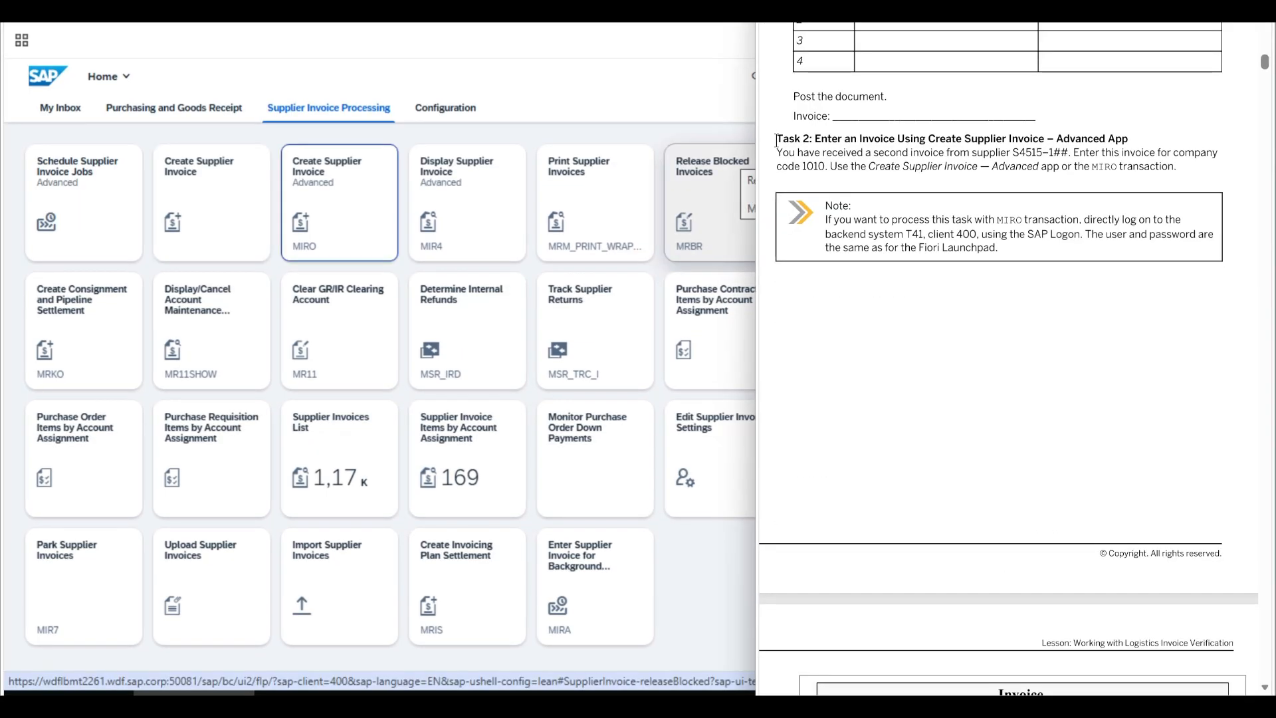
{"action": "left_click_drag", "start_coordinate": [776, 140], "coordinate": [1130, 143]}
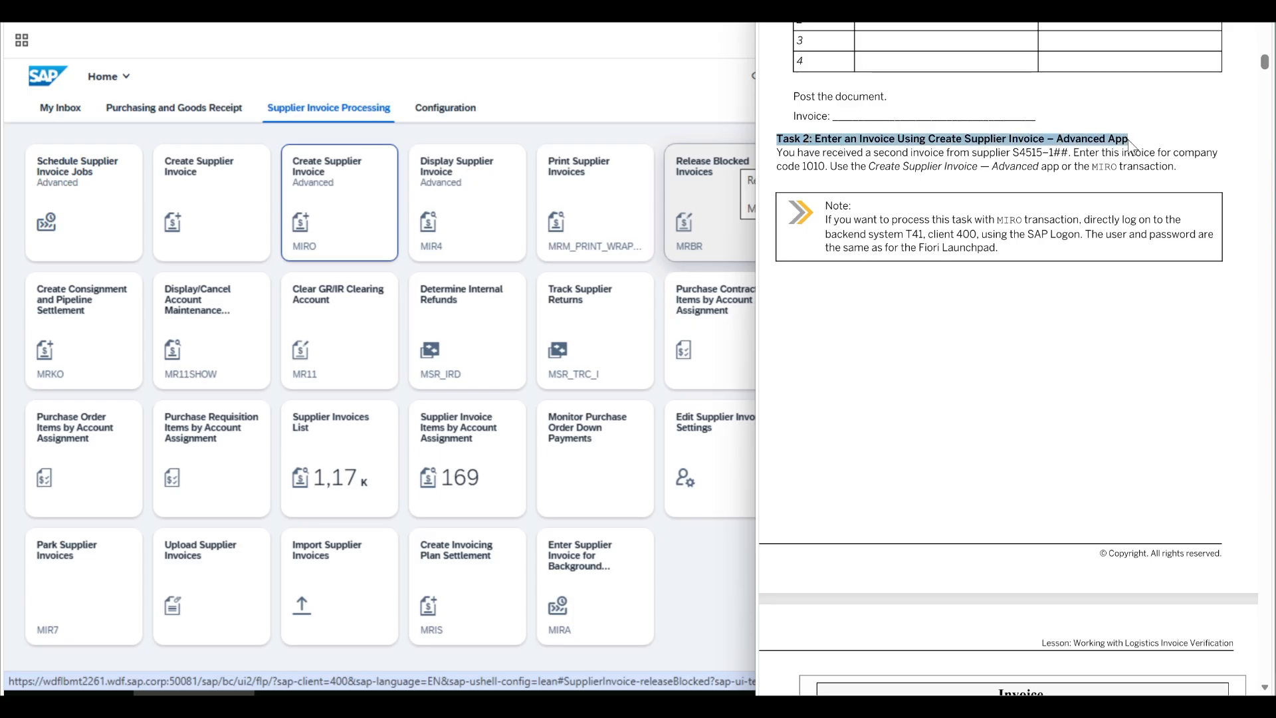
{"action": "left_click_drag", "start_coordinate": [777, 152], "coordinate": [828, 166]}
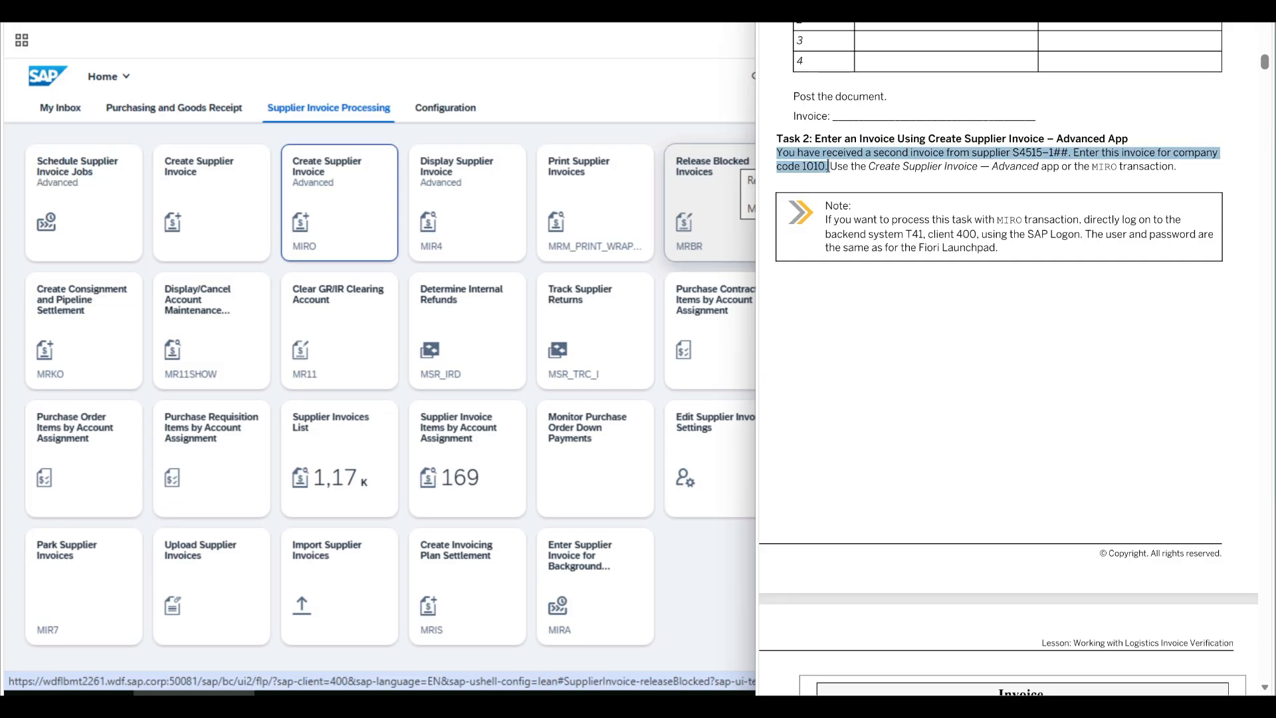
{"action": "left_click", "coordinate": [970, 369]}
{"action": "scroll", "coordinate": [1000, 358], "scroll_direction": "down", "scroll_amount": 5}
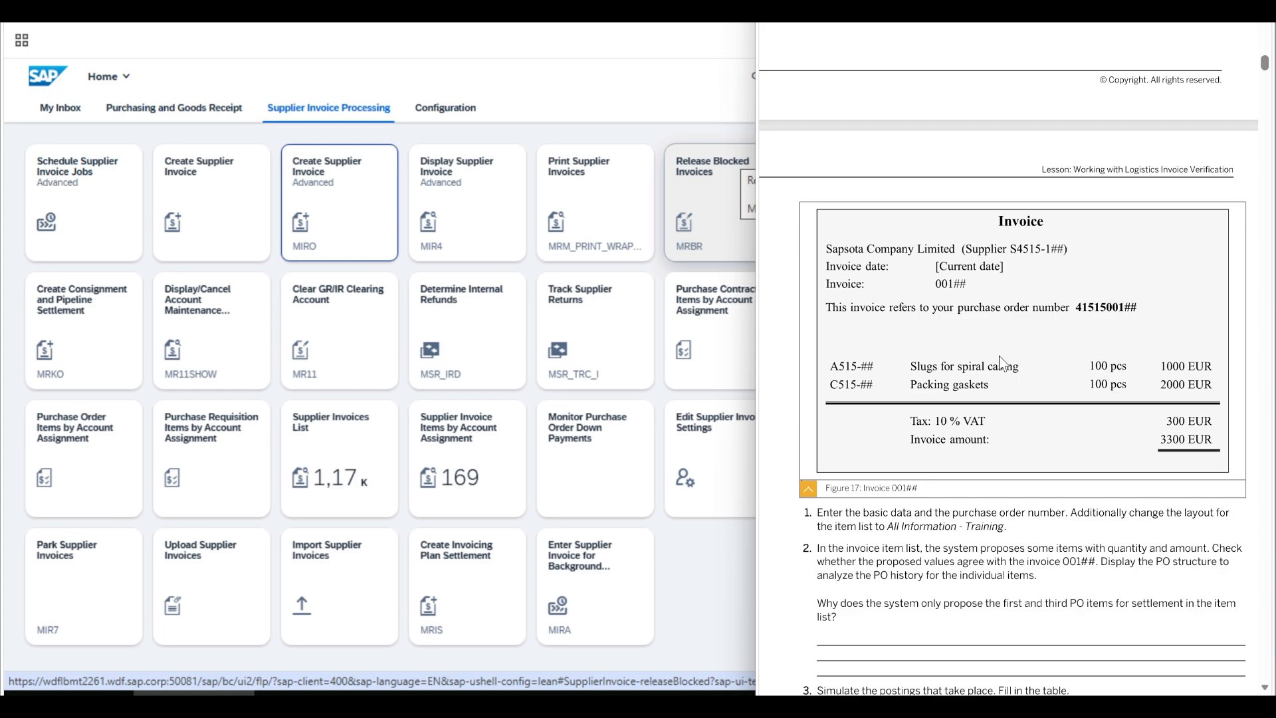
{"action": "scroll", "coordinate": [999, 356], "scroll_direction": "down", "scroll_amount": 1}
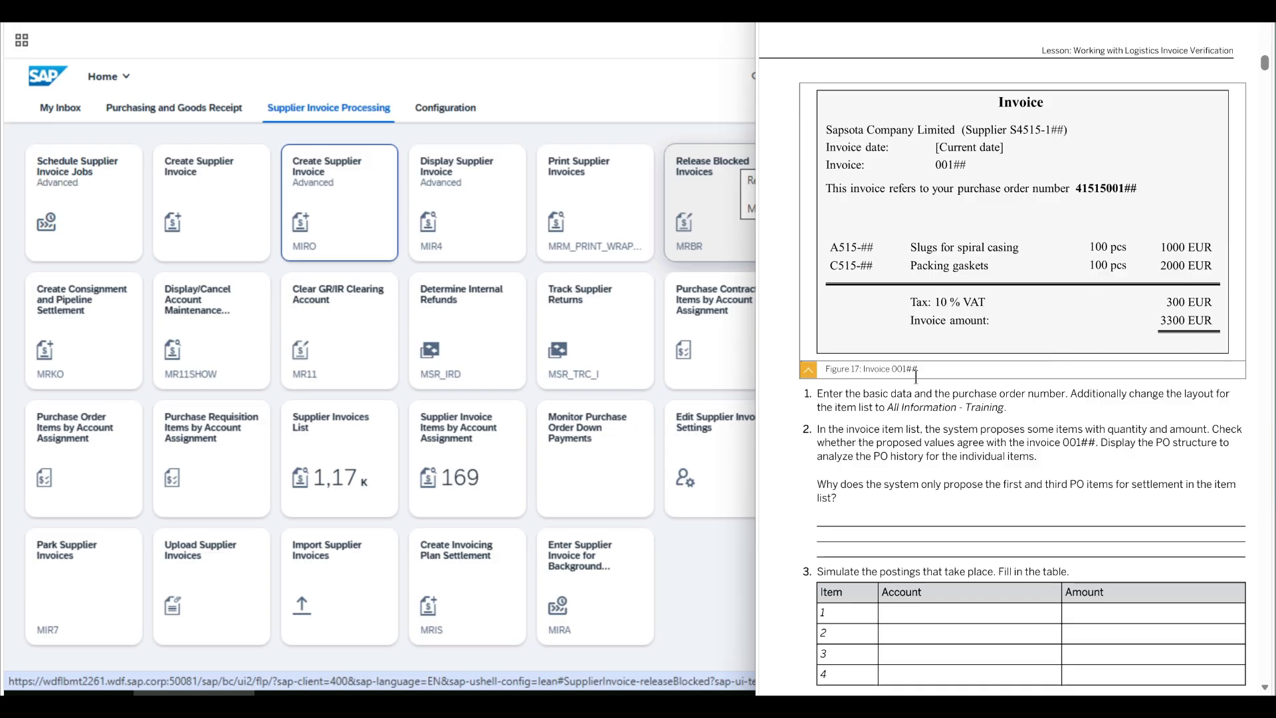
Step: Open the Create Supplier Invoice – Advanced app (MIRO) and set the invoice date to 18.04.2026
{"action": "left_click", "coordinate": [333, 219]}
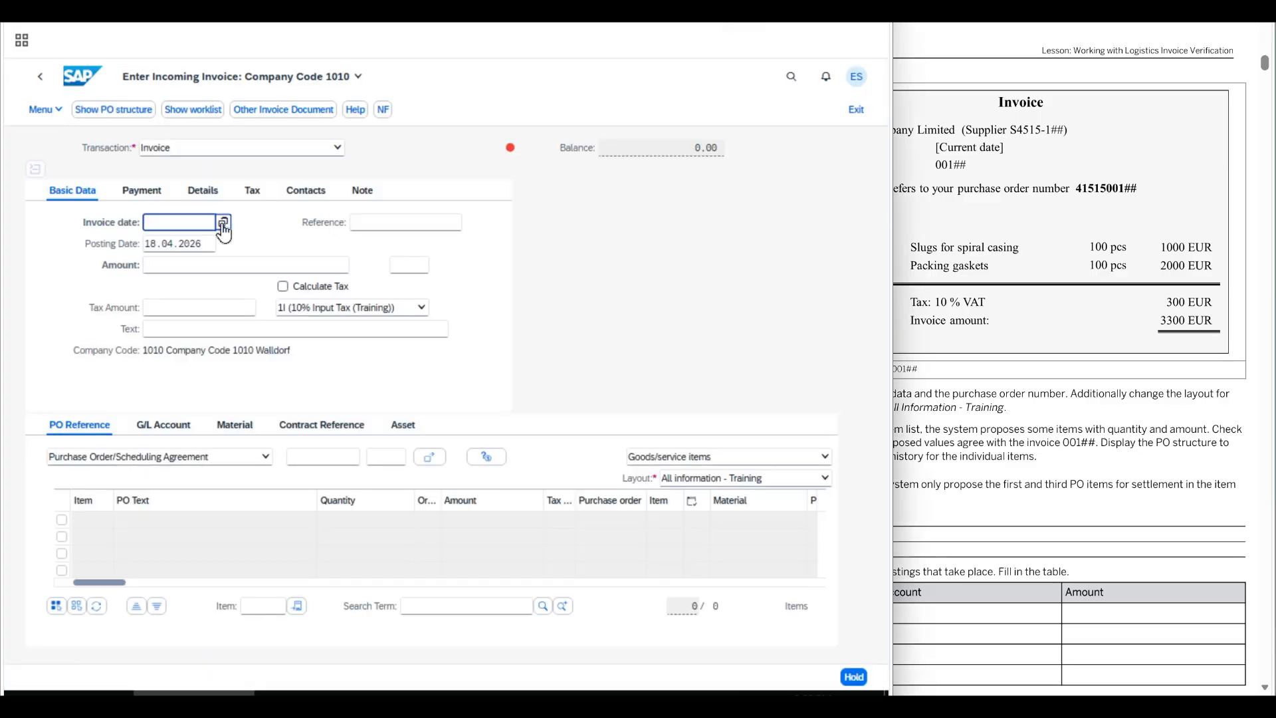
{"action": "left_click", "coordinate": [224, 221]}
{"action": "left_click", "coordinate": [422, 459]}
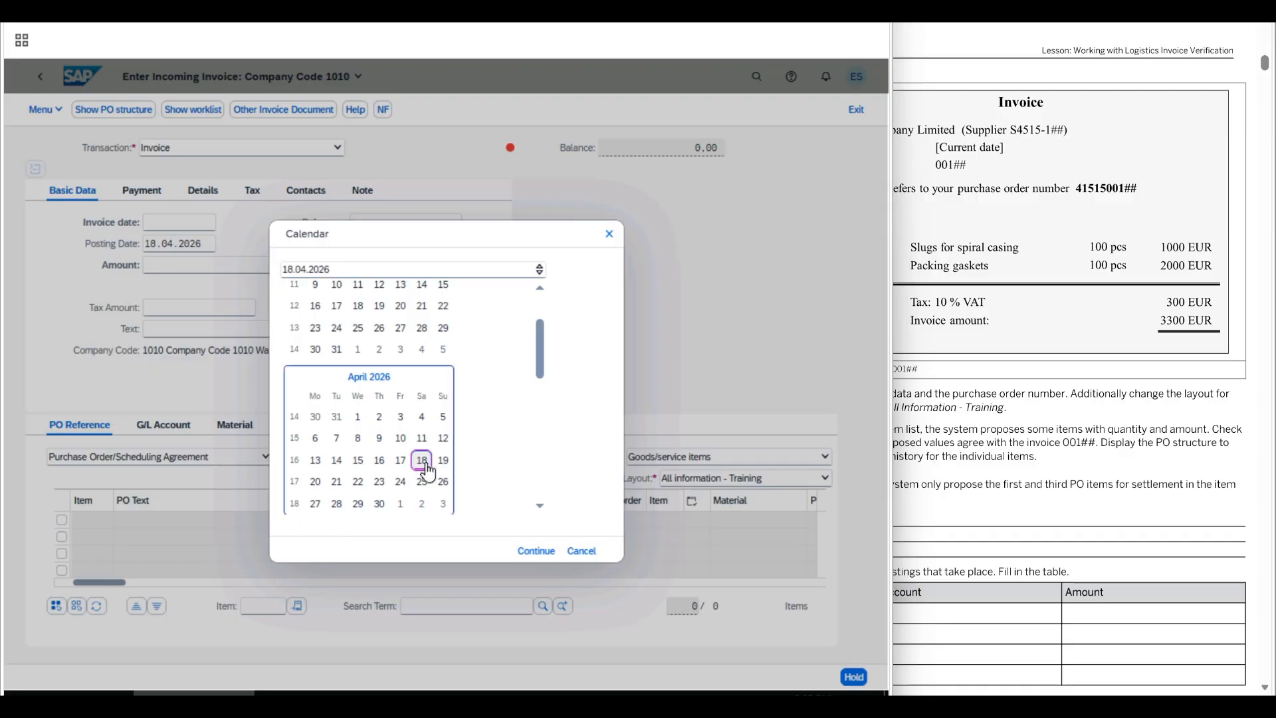
Step: Enter the invoice's basic data: amount 3300, tax amount 300 and reference 00102
{"action": "left_click", "coordinate": [233, 268]}
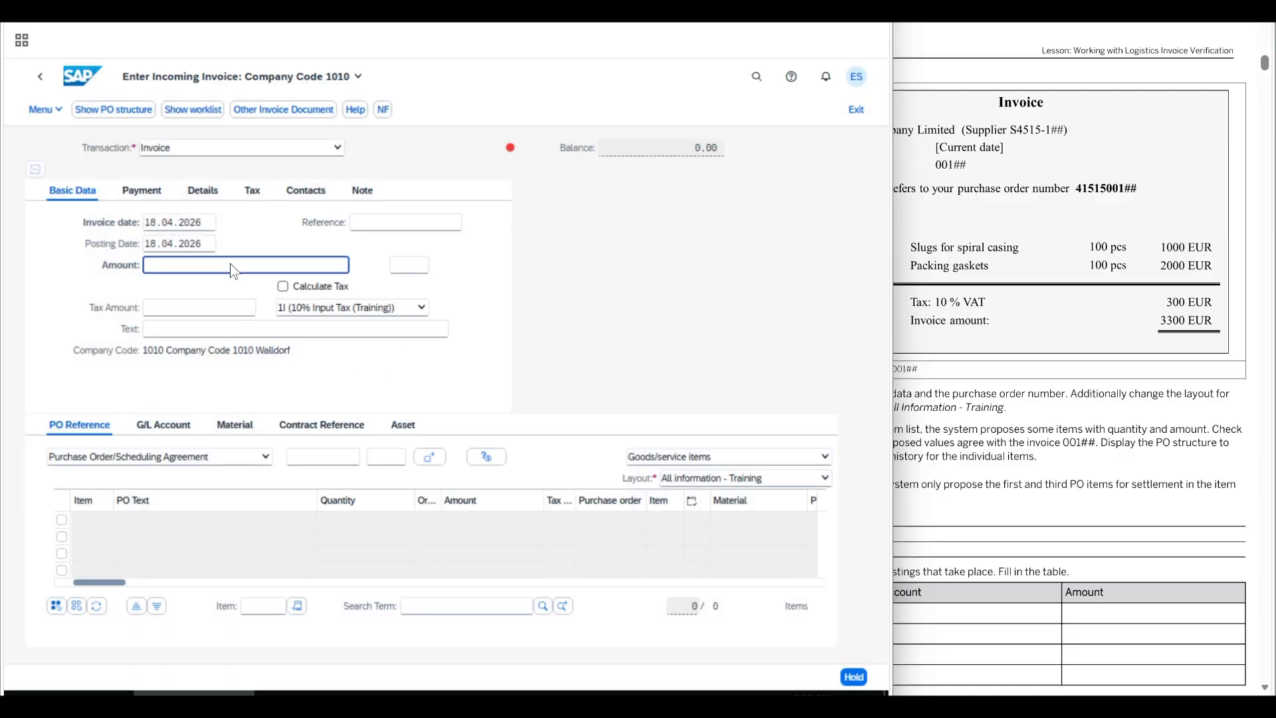
{"action": "type", "text": "3300"}
{"action": "left_click", "coordinate": [199, 309]}
{"action": "type", "text": "300"}
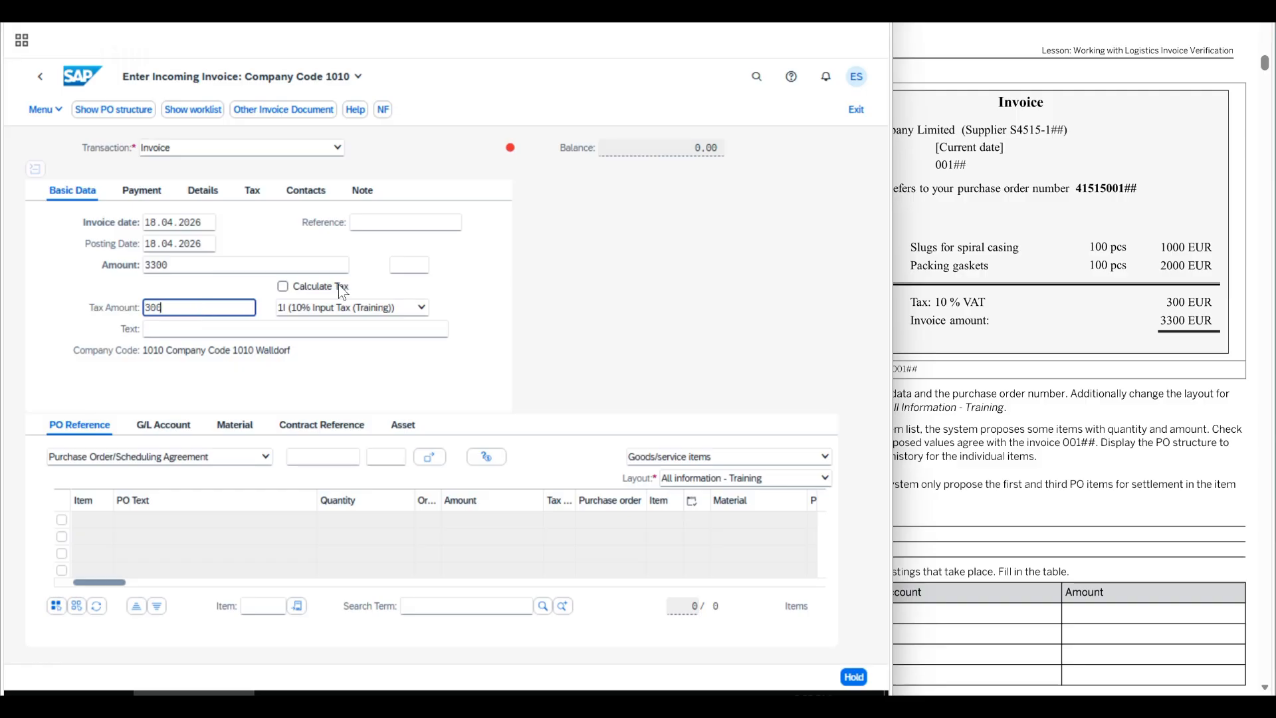
{"action": "left_click", "coordinate": [384, 224]}
{"action": "type", "text": "00"}
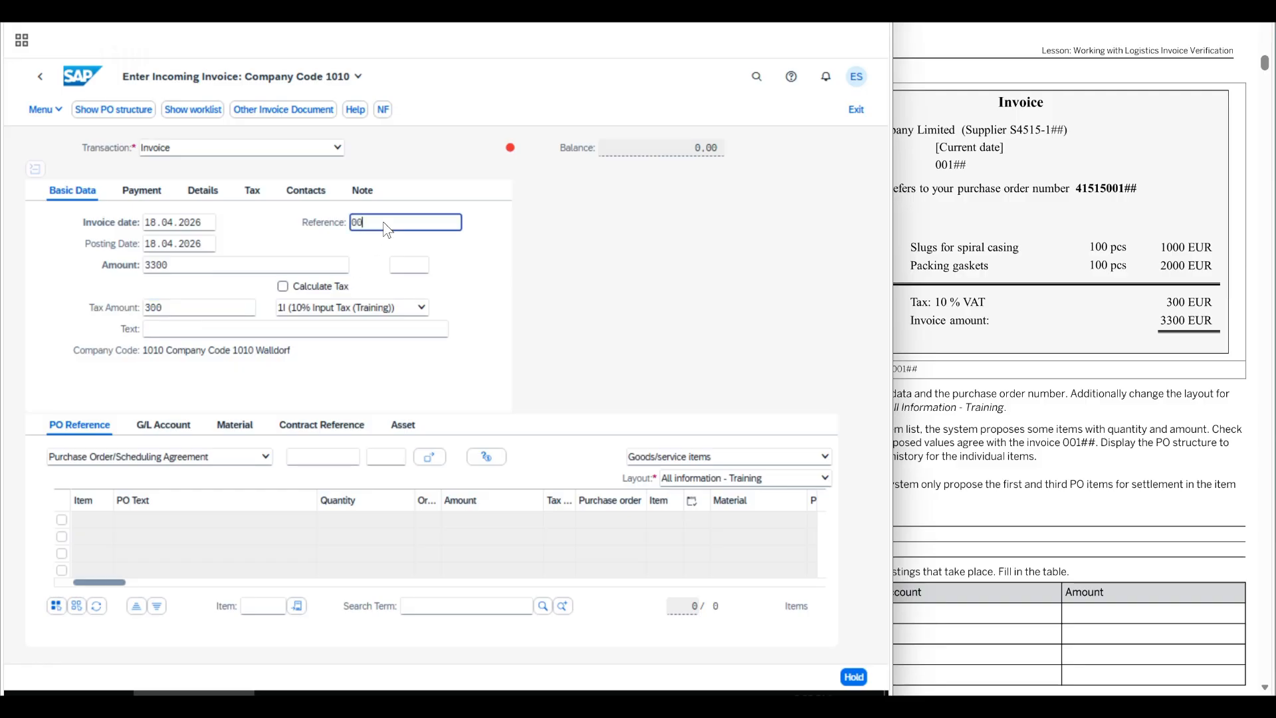
{"action": "type", "text": "102"}
Step: Enter the purchase order number to load its items and collapse the invoice header
{"action": "left_click", "coordinate": [301, 454]}
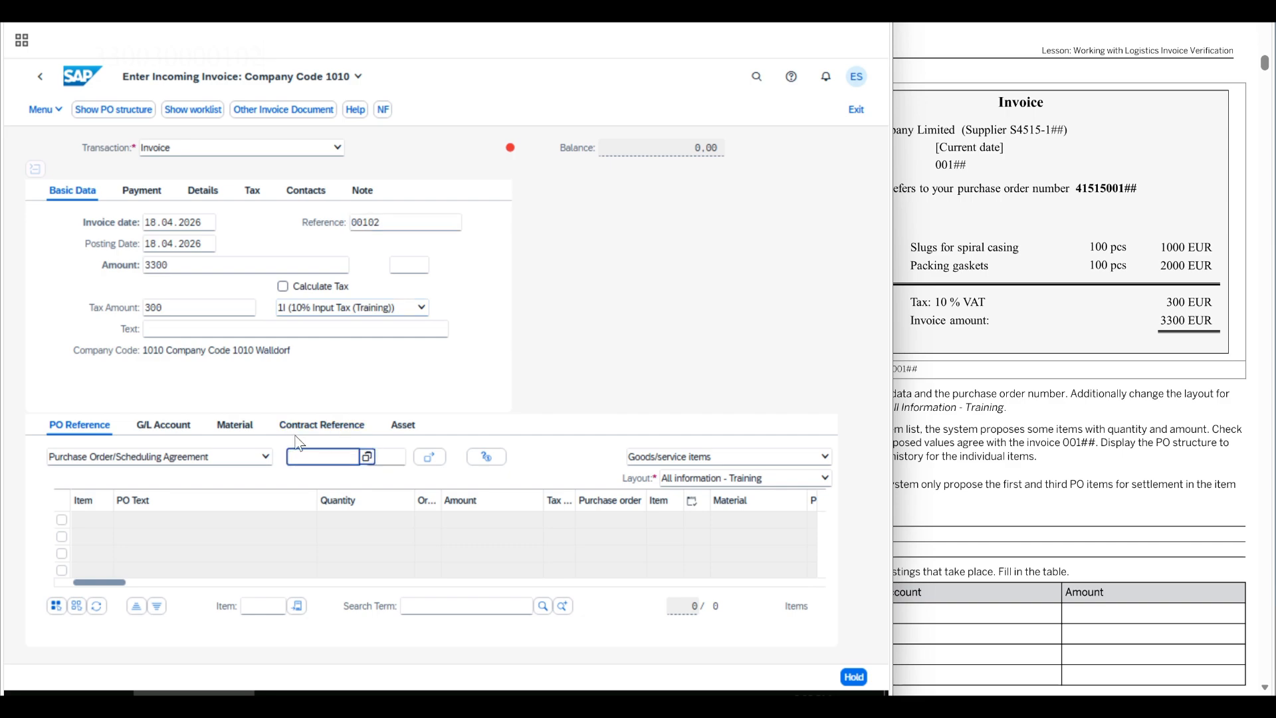
{"action": "type", "text": "4151510102"}
{"action": "key", "text": "Return"}
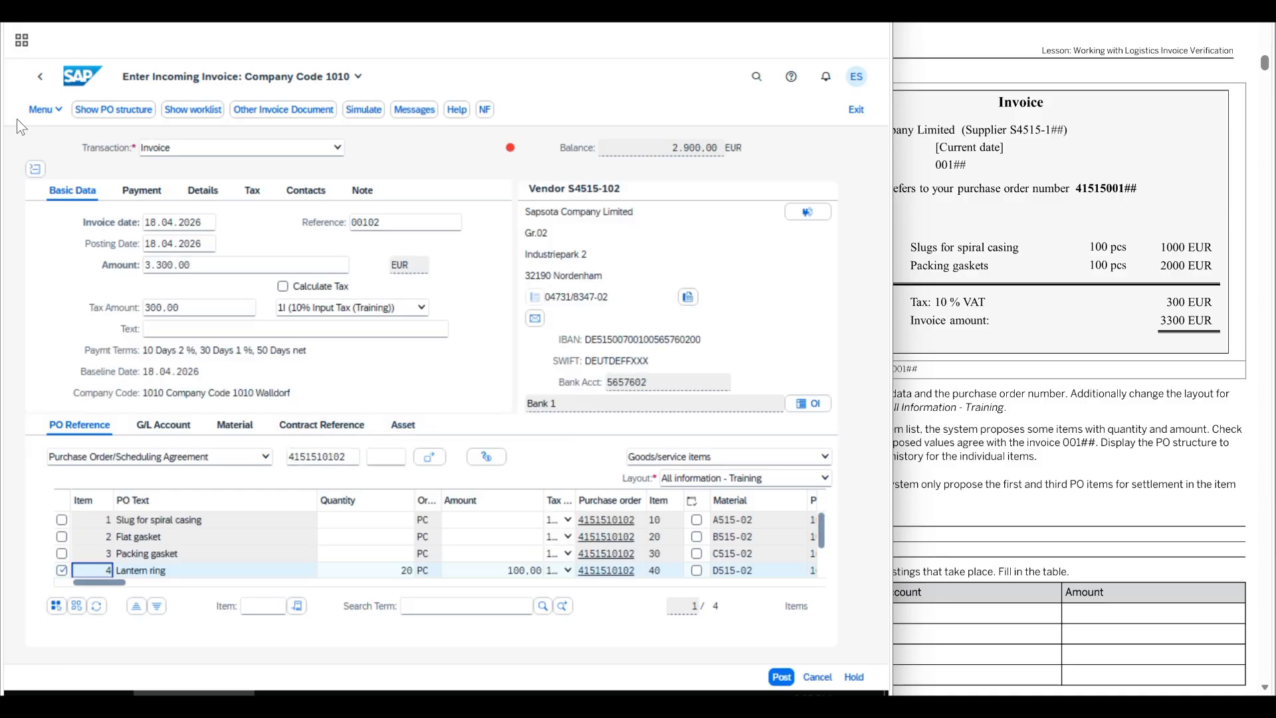
{"action": "left_click", "coordinate": [35, 169]}
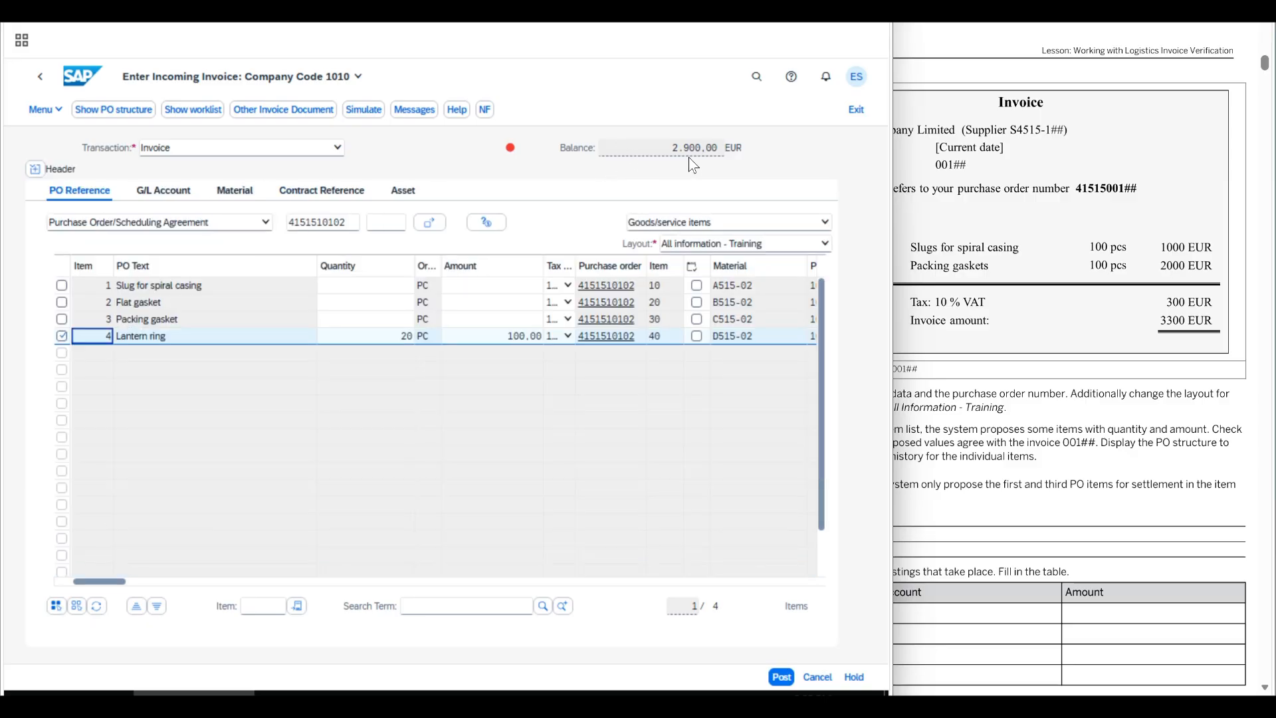
Step: Consult the sample invoice and enter quantity 100 and amount 1000 for item 1, Slug for spiral casing
{"action": "left_click", "coordinate": [1147, 300]}
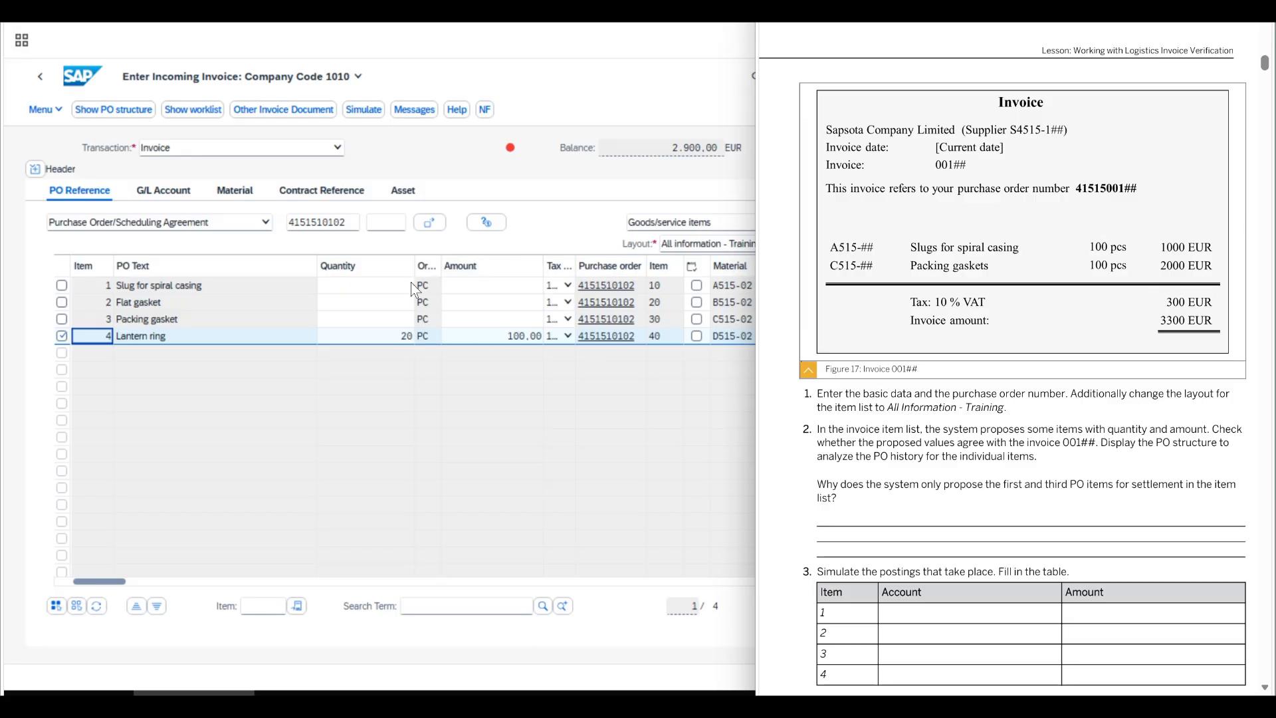
{"action": "left_click", "coordinate": [372, 287]}
{"action": "type", "text": "100"}
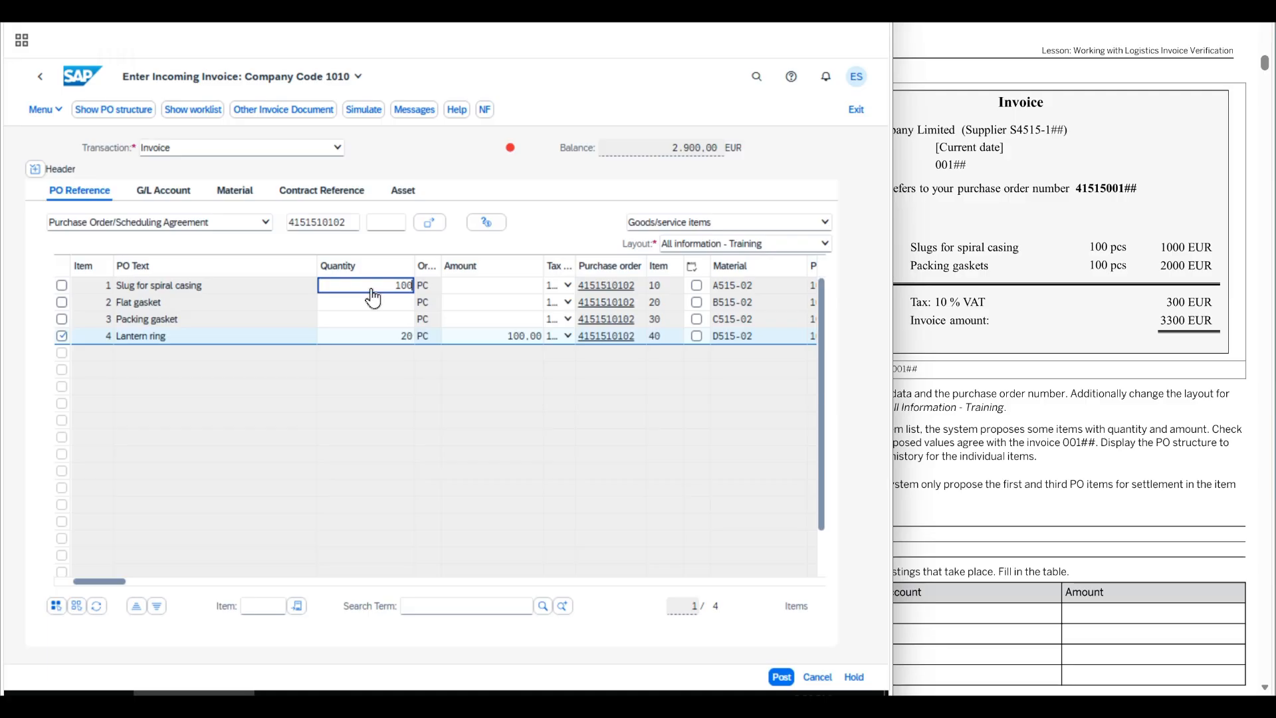
{"action": "left_click", "coordinate": [509, 285]}
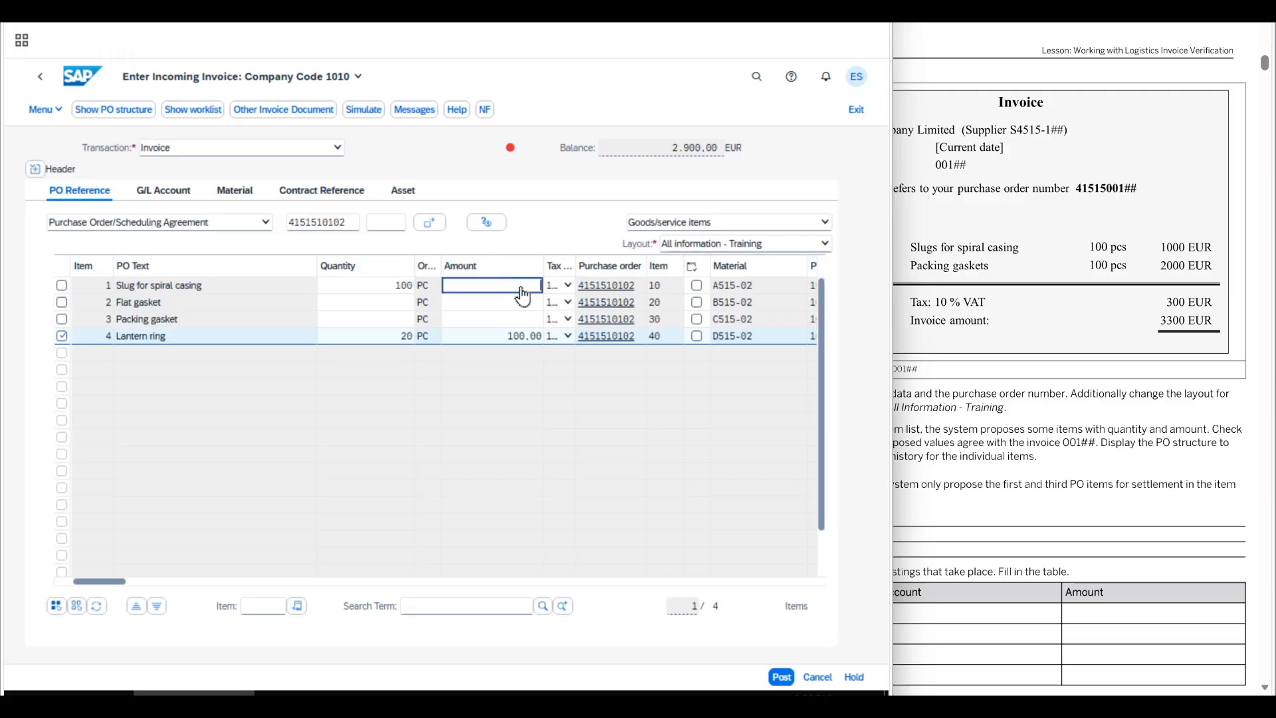
{"action": "type", "text": "1000"}
Step: Enter quantity 100 and amount 2000 for item 3, Packing gasket
{"action": "left_click", "coordinate": [388, 324]}
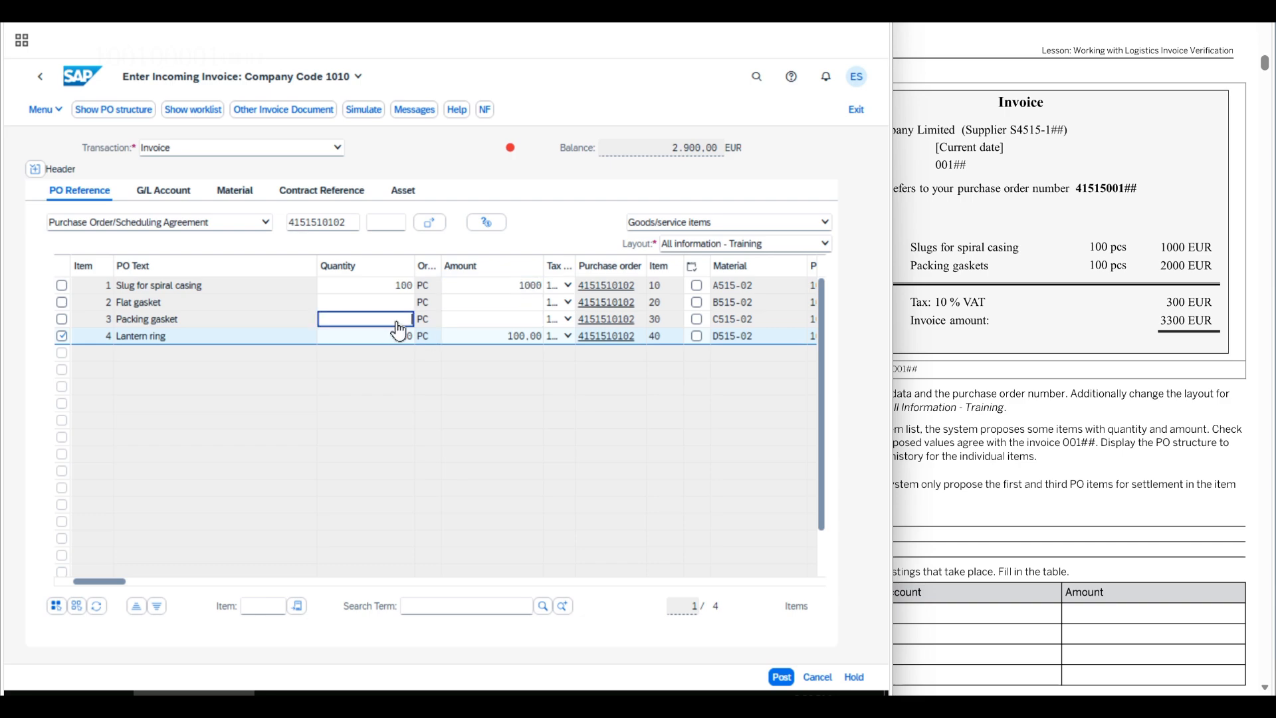
{"action": "type", "text": "100"}
{"action": "key", "text": "Tab"}
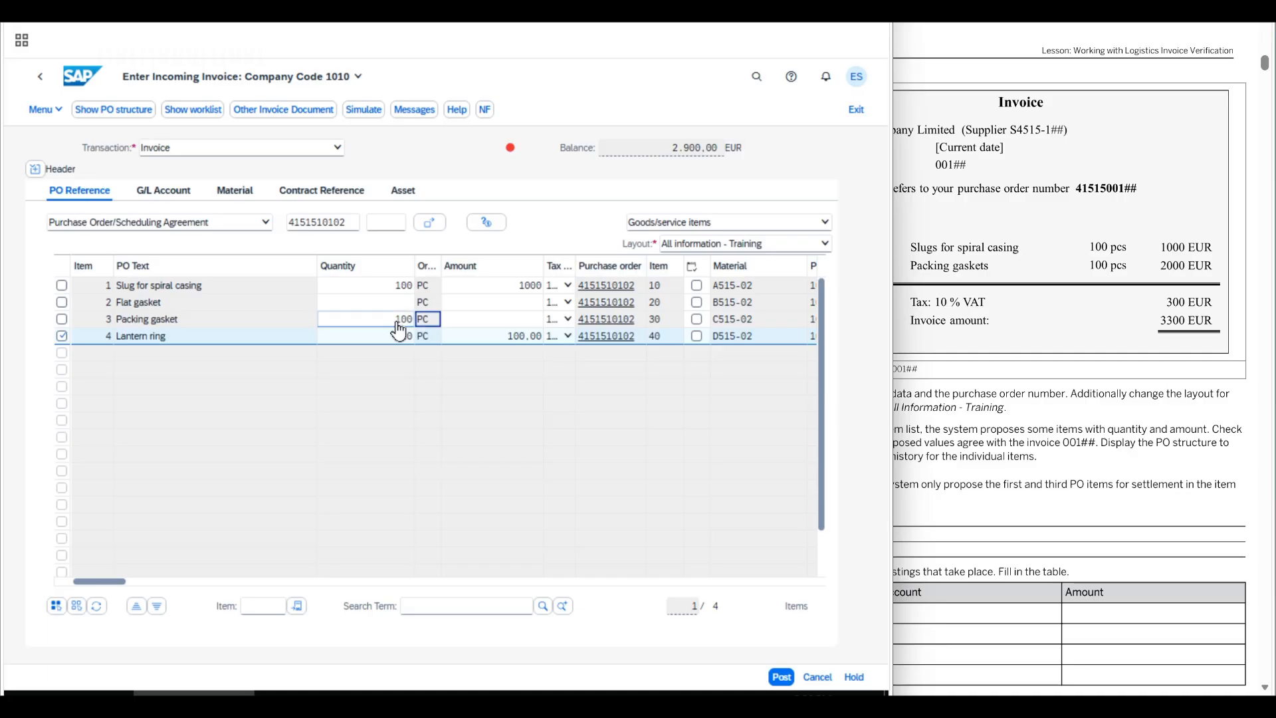
{"action": "key", "text": "Tab"}
{"action": "type", "text": "2000"}
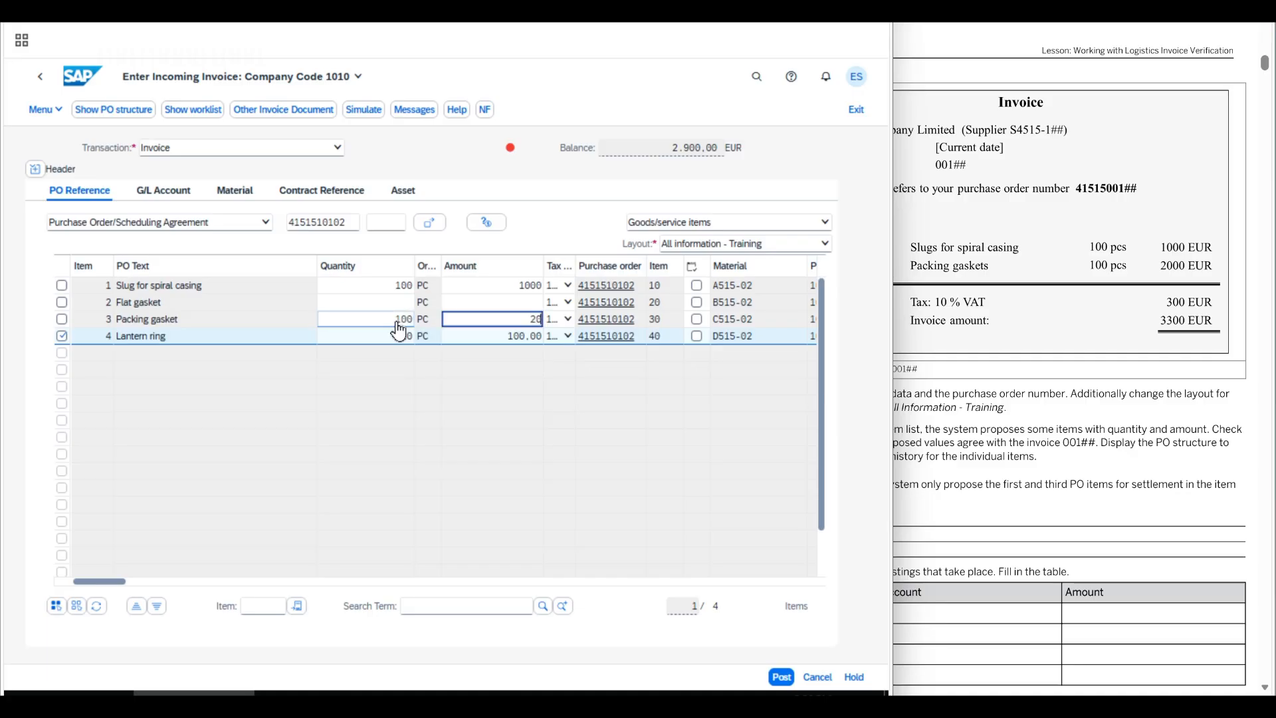
Step: Deselect item 4, Lantern ring, and update the invoice balance
{"action": "left_click", "coordinate": [62, 336]}
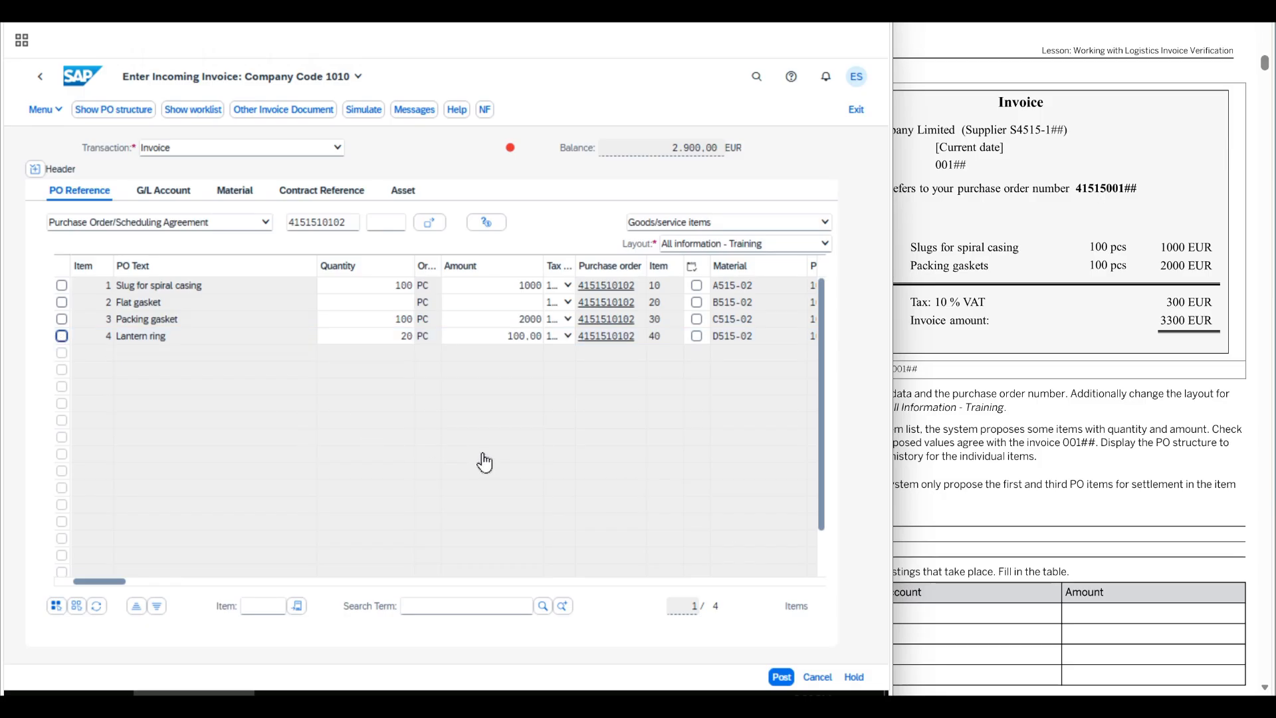
{"action": "key", "text": "Return"}
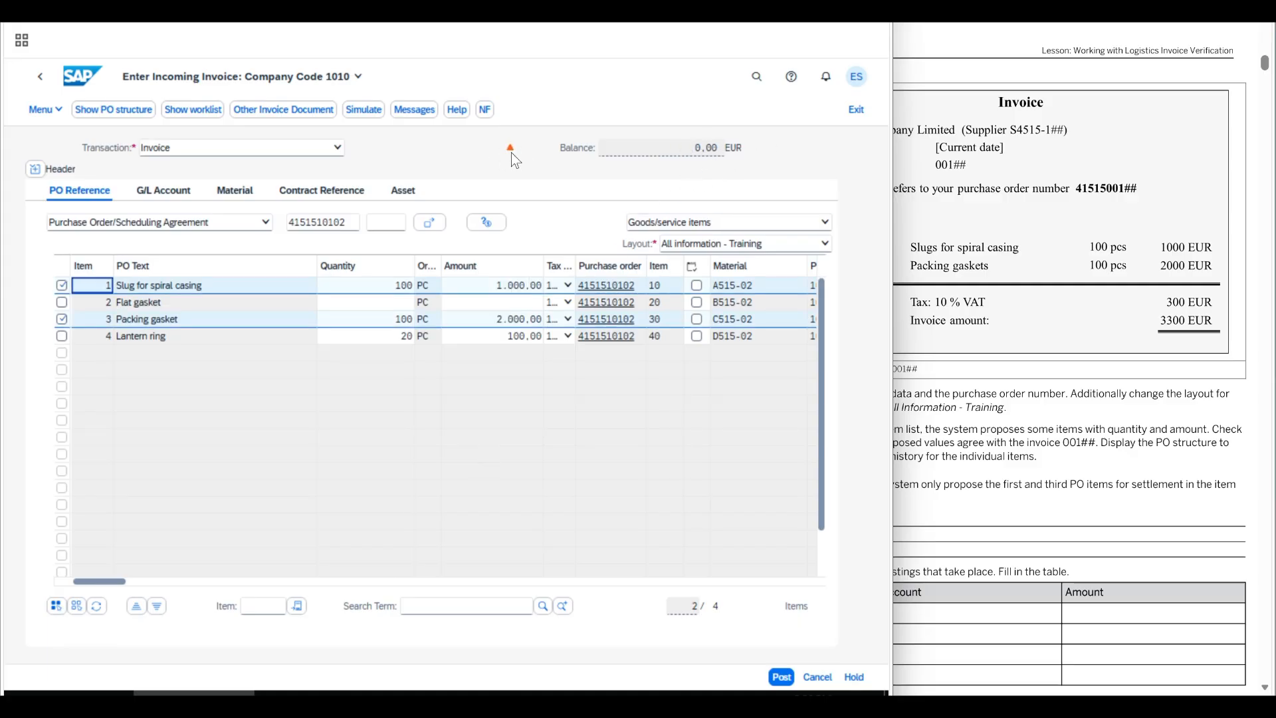
{"action": "mouse_move", "coordinate": [513, 155]}
Step: Check the layout instruction in the exercise and choose All information - Training as the item list layout
{"action": "left_click_drag", "start_coordinate": [818, 394], "coordinate": [1064, 402]}
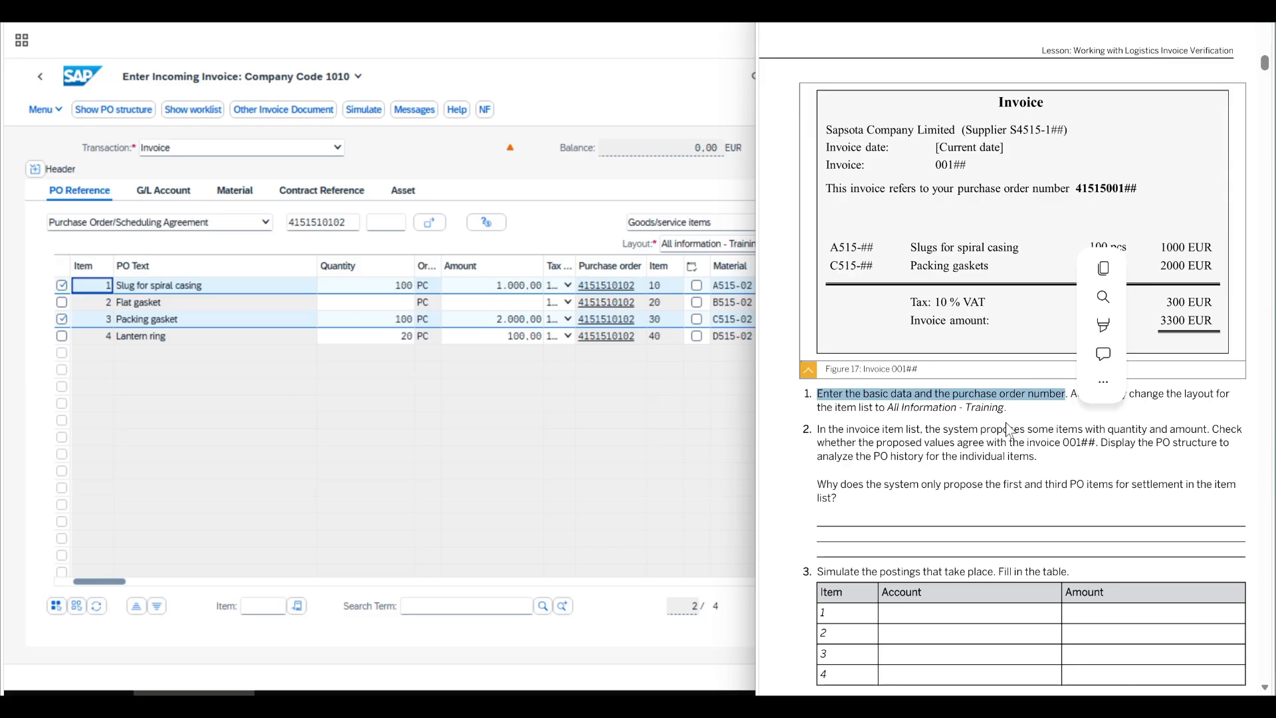
{"action": "left_click", "coordinate": [696, 253]}
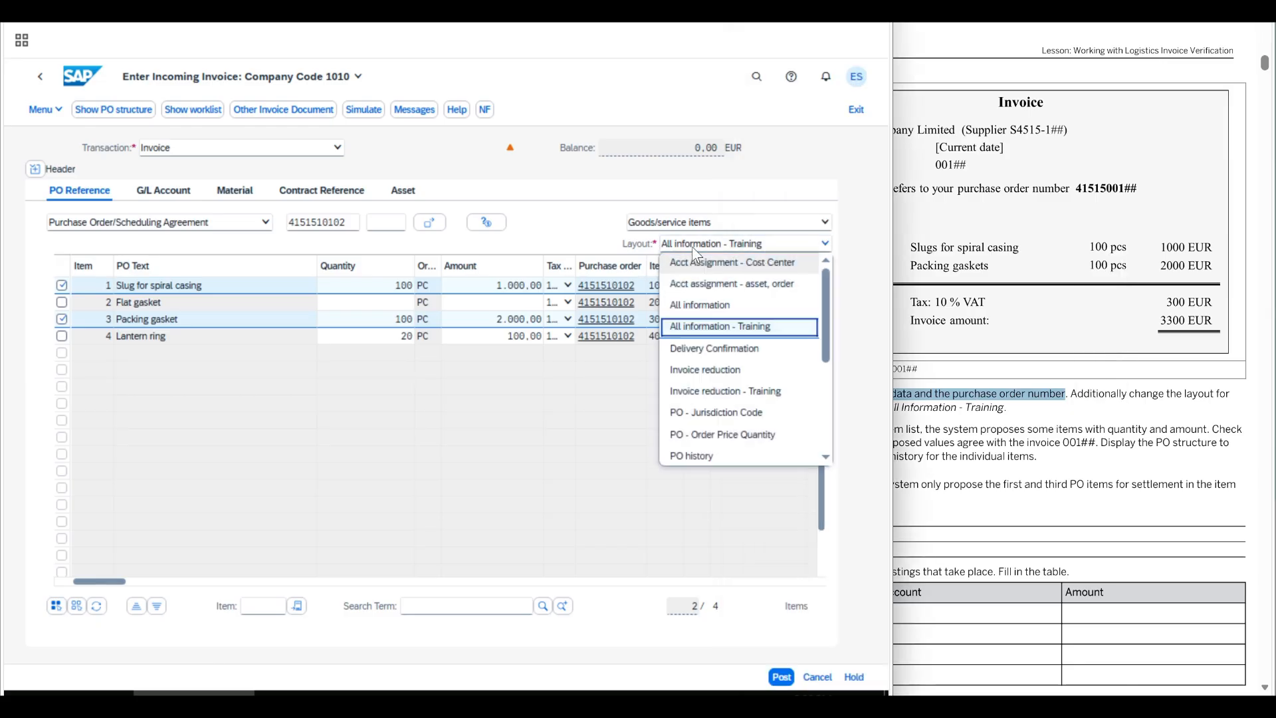
{"action": "left_click", "coordinate": [700, 327]}
Step: Read the exercise instructions on comparing the proposed items with the invoice, analyzing the PO history and simulating the postings
{"action": "left_click", "coordinate": [890, 403]}
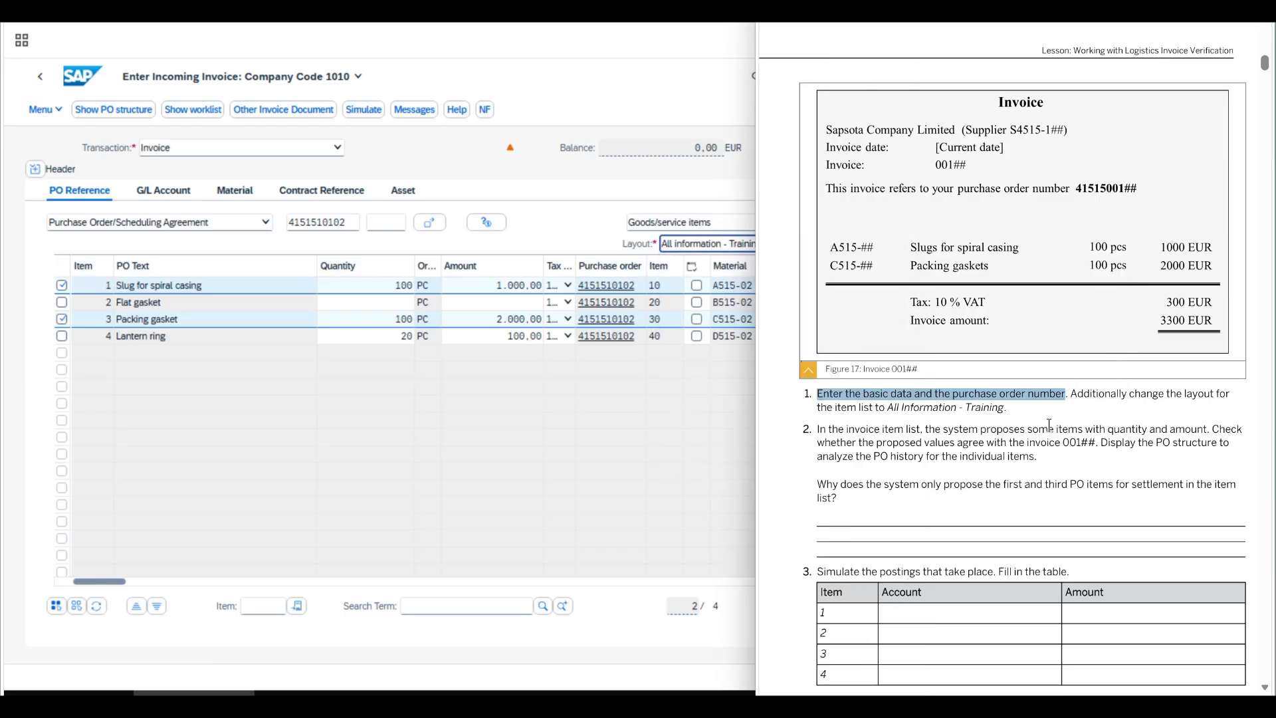
{"action": "left_click_drag", "start_coordinate": [816, 432], "coordinate": [1206, 427]}
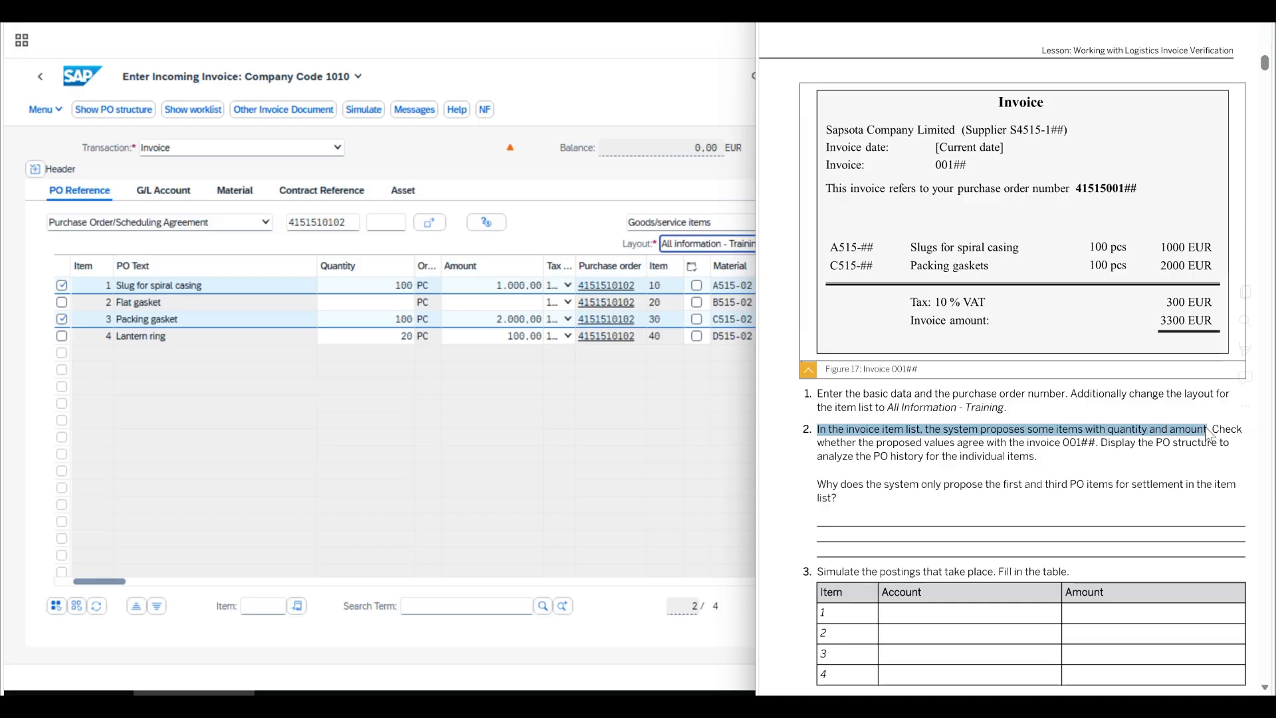
{"action": "left_click_drag", "start_coordinate": [836, 443], "coordinate": [1045, 461]}
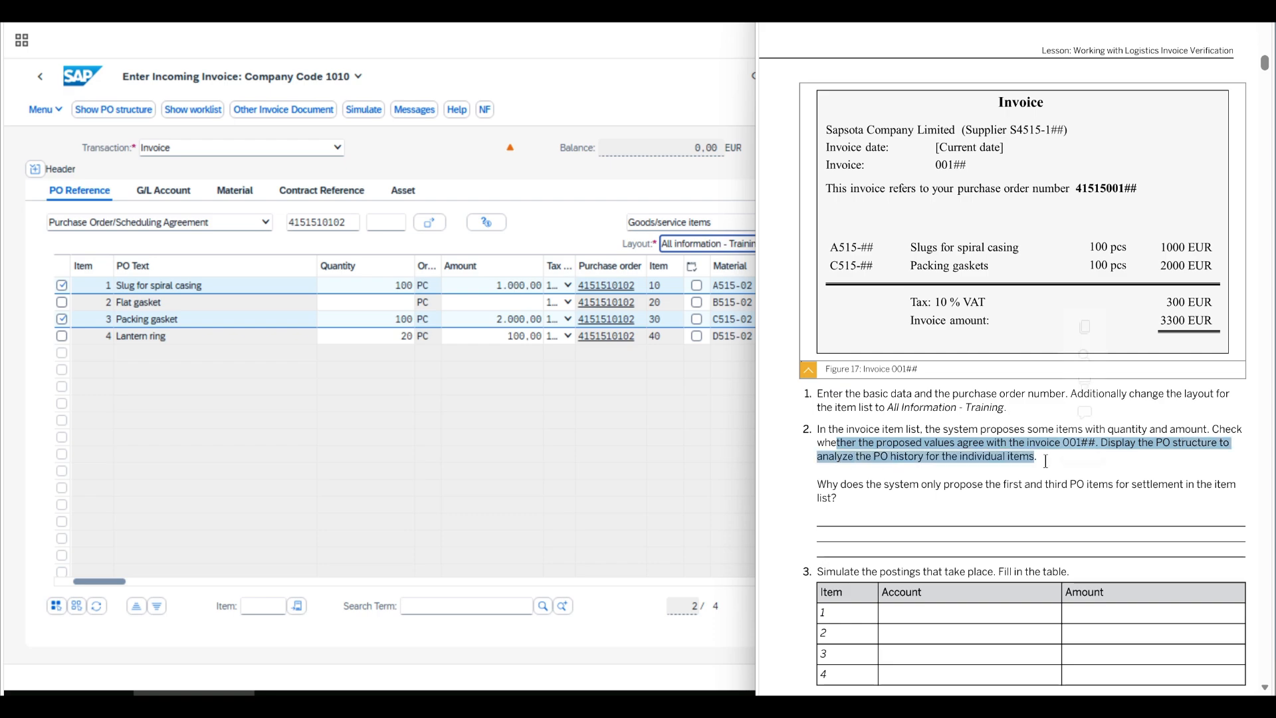
{"action": "left_click", "coordinate": [804, 467]}
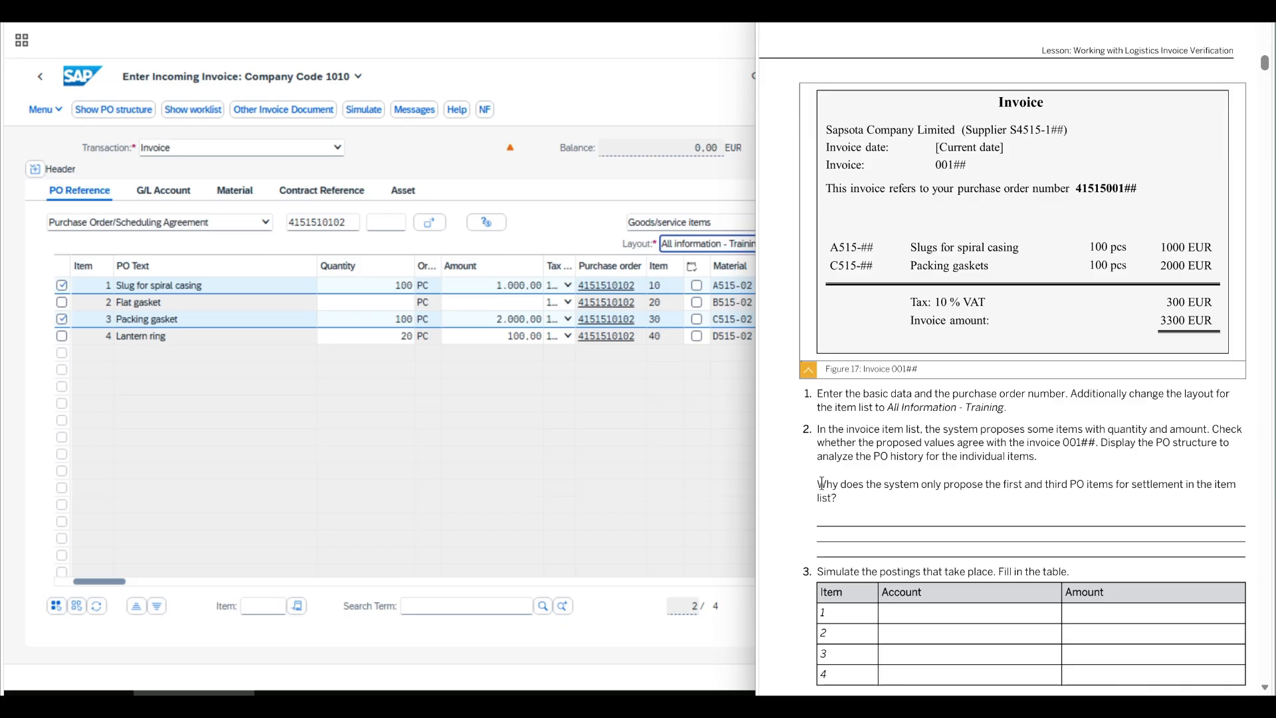
{"action": "left_click_drag", "start_coordinate": [822, 488], "coordinate": [1139, 486]}
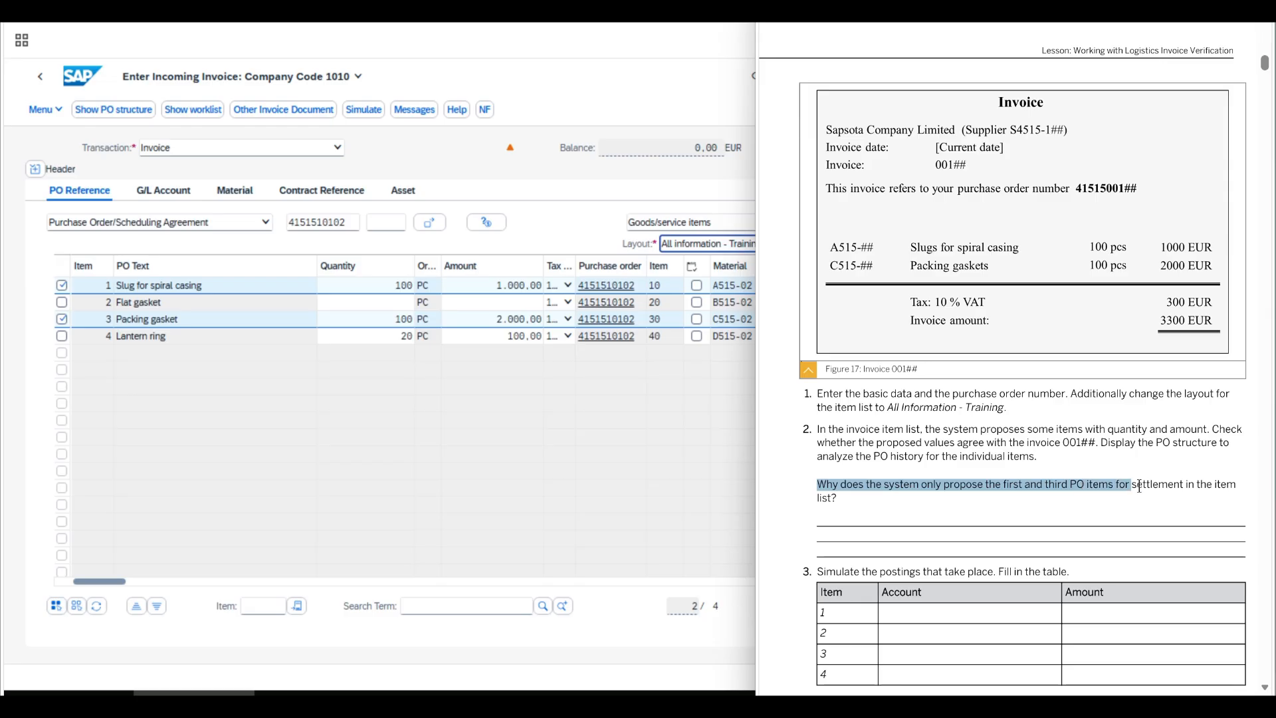
{"action": "left_click", "coordinate": [883, 488]}
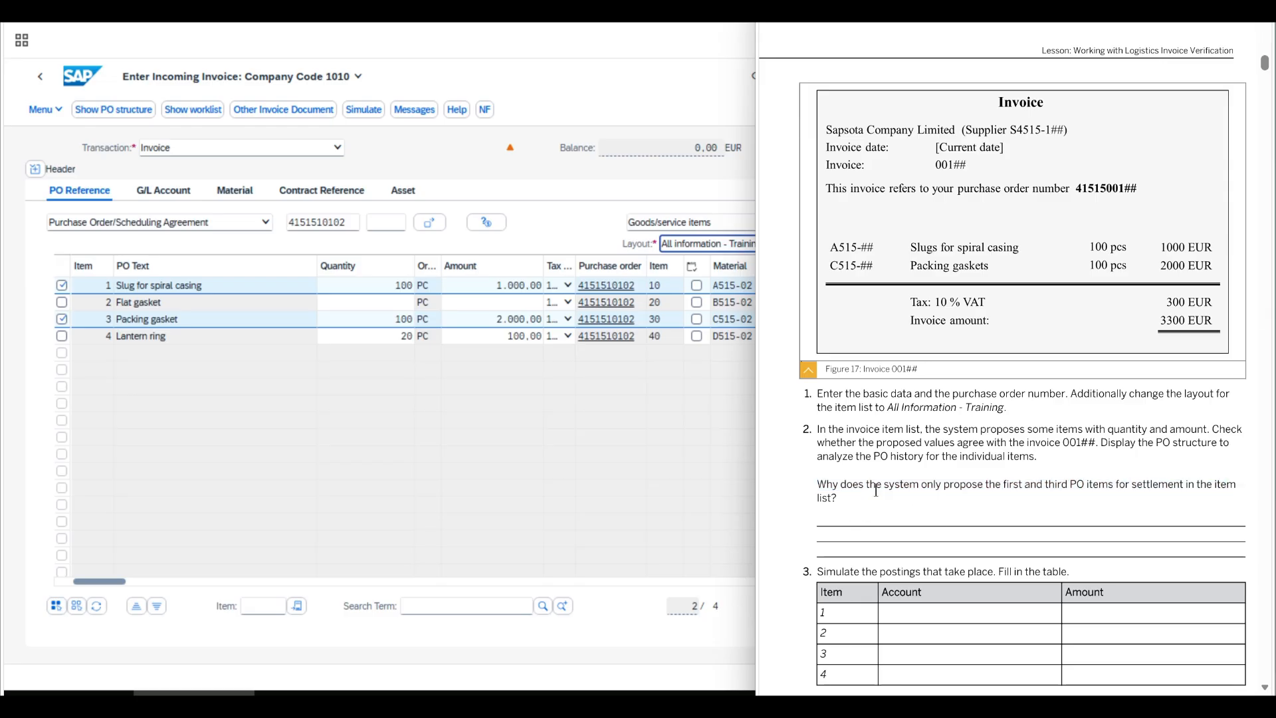
{"action": "scroll", "coordinate": [883, 489], "scroll_direction": "down", "scroll_amount": 1}
{"action": "scroll", "coordinate": [883, 489], "scroll_direction": "down", "scroll_amount": 3}
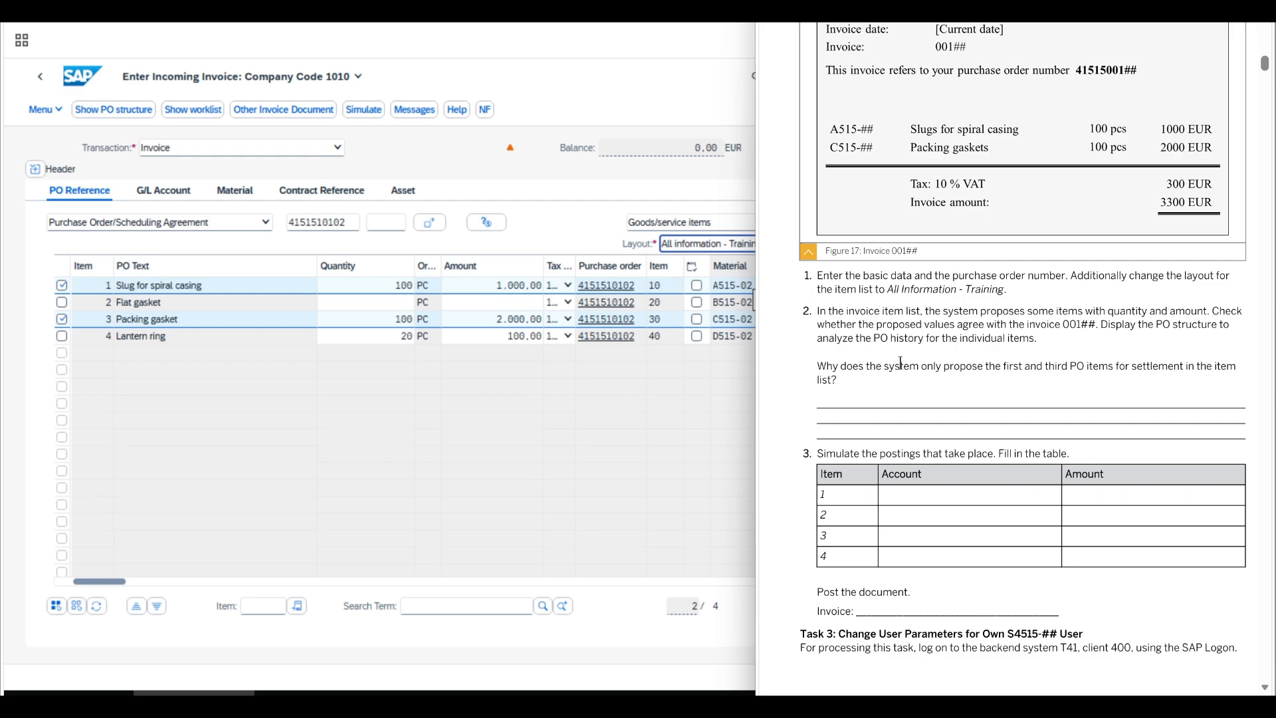
{"action": "left_click", "coordinate": [435, 157]}
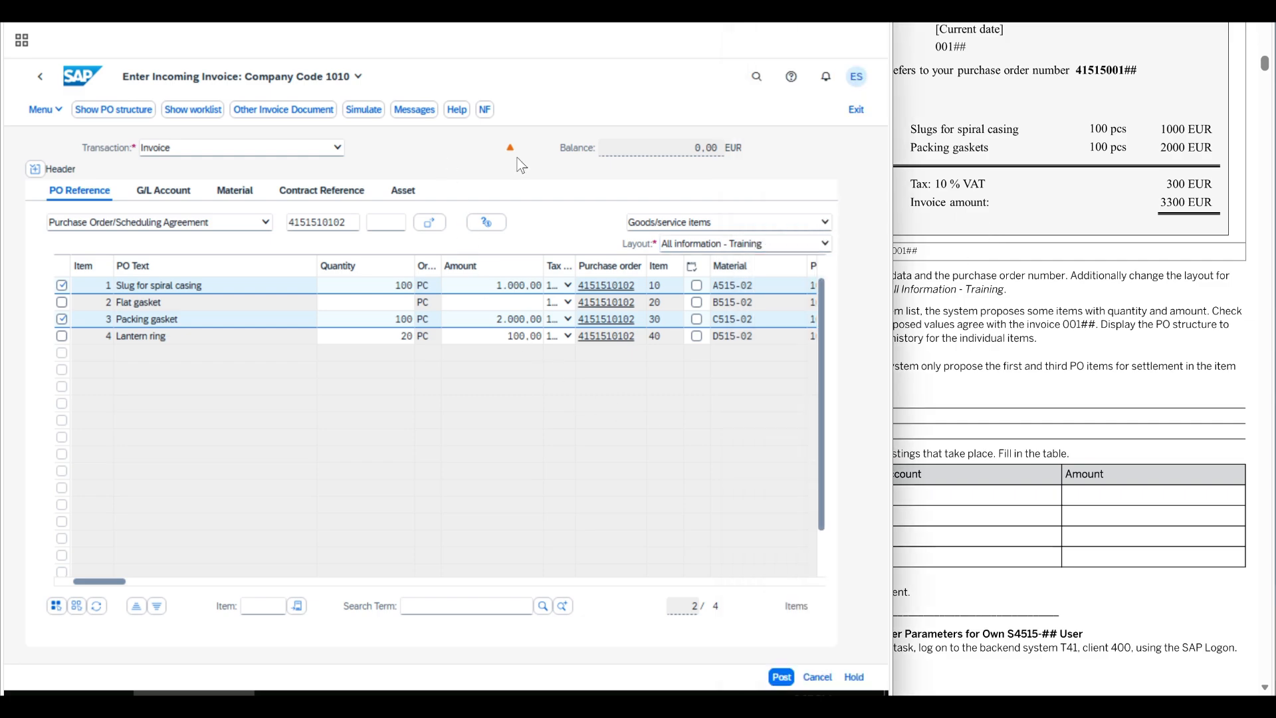
{"action": "left_click", "coordinate": [1063, 427]}
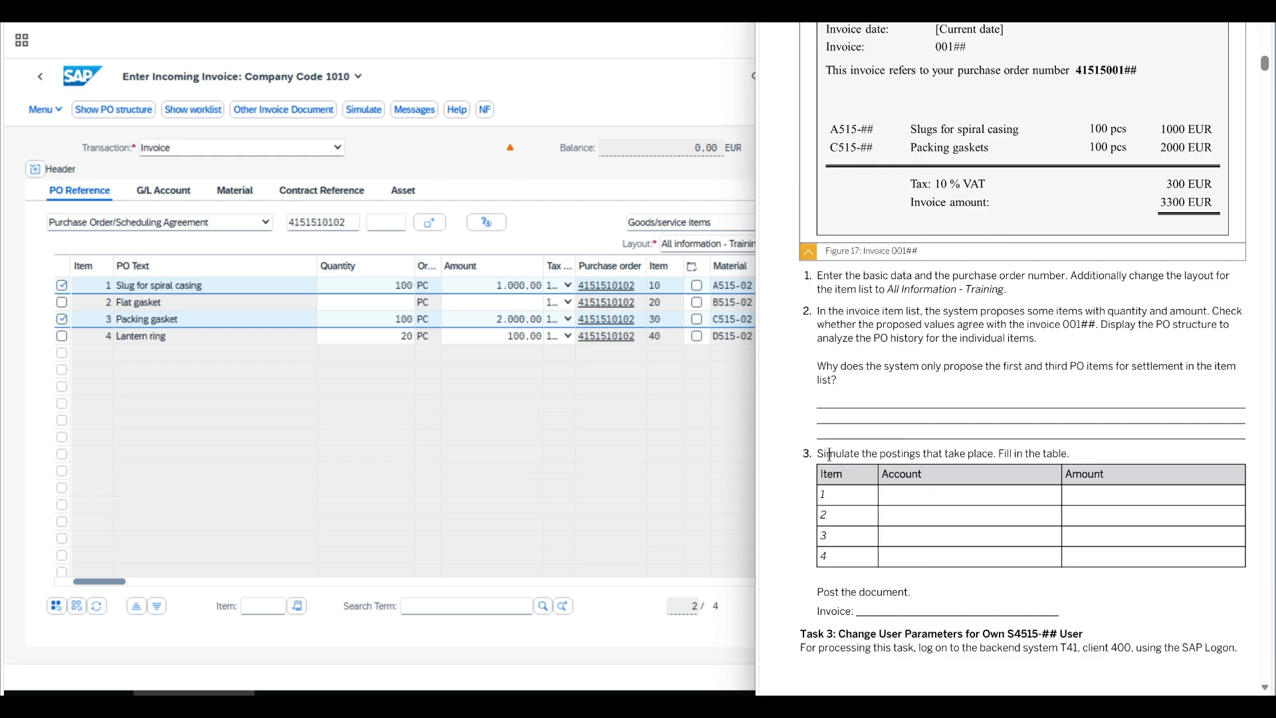
{"action": "left_click_drag", "start_coordinate": [829, 454], "coordinate": [1092, 455]}
{"action": "left_click", "coordinate": [967, 380]}
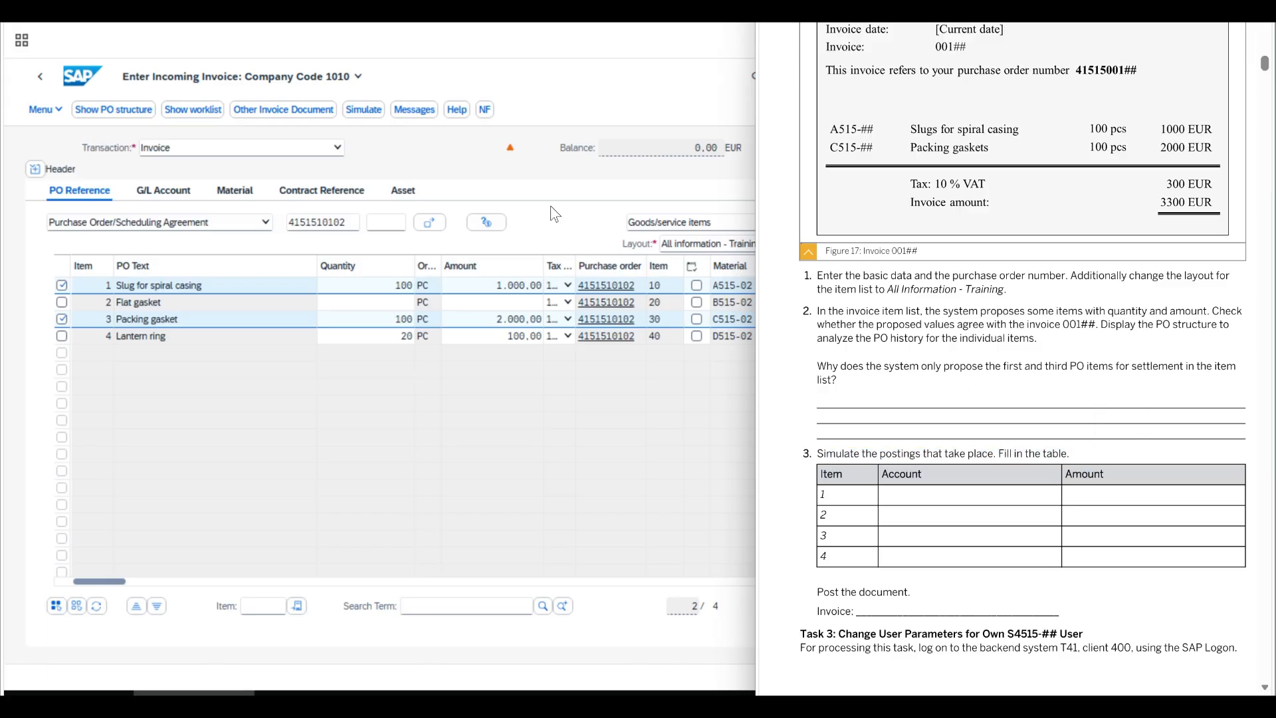
Step: Simulate the invoice document, widen the Act/Mat/Ast/Vndr column and review the supplier, goods received/invoice received and input tax lines
{"action": "left_click", "coordinate": [358, 118]}
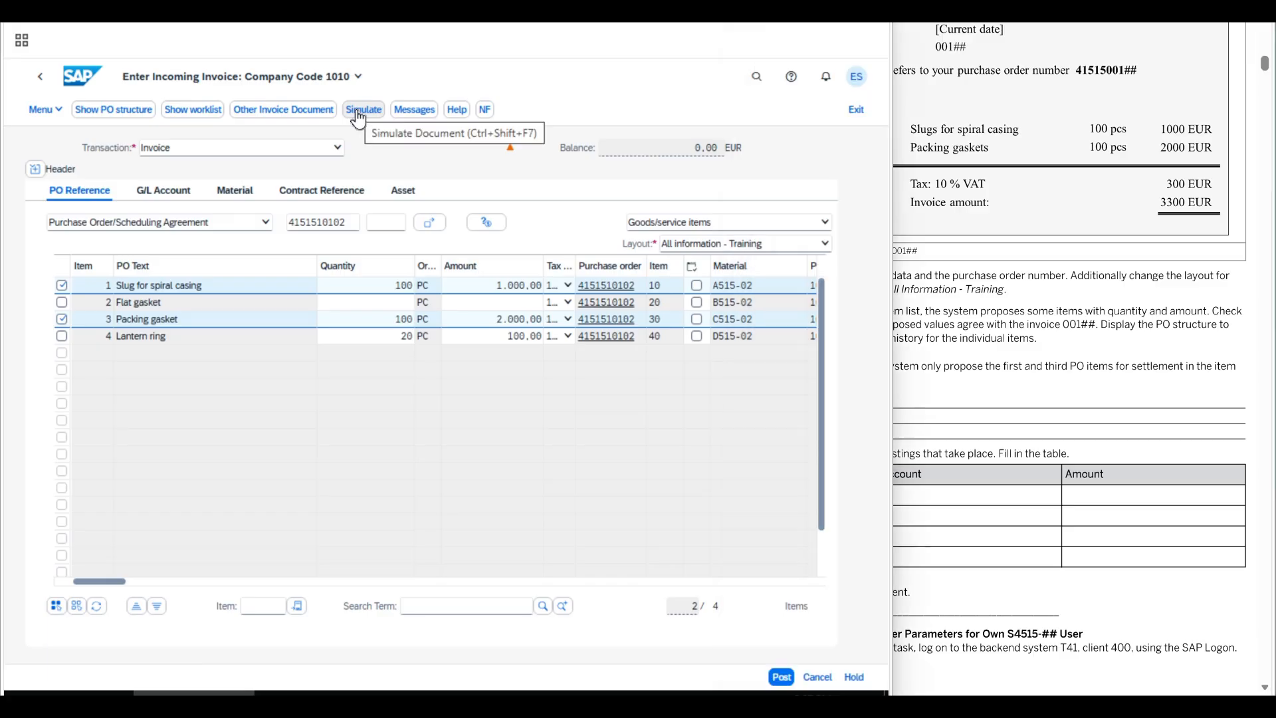
{"action": "left_click", "coordinate": [358, 113]}
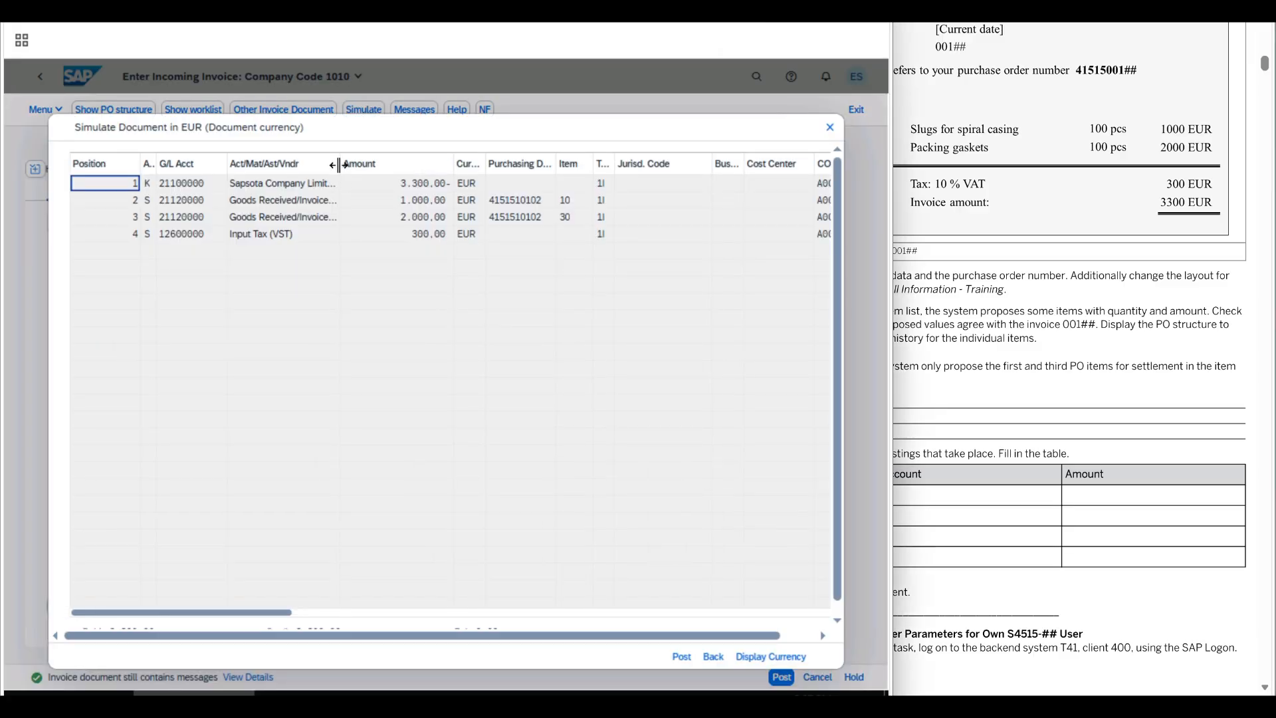
{"action": "left_click_drag", "start_coordinate": [339, 163], "coordinate": [388, 176]}
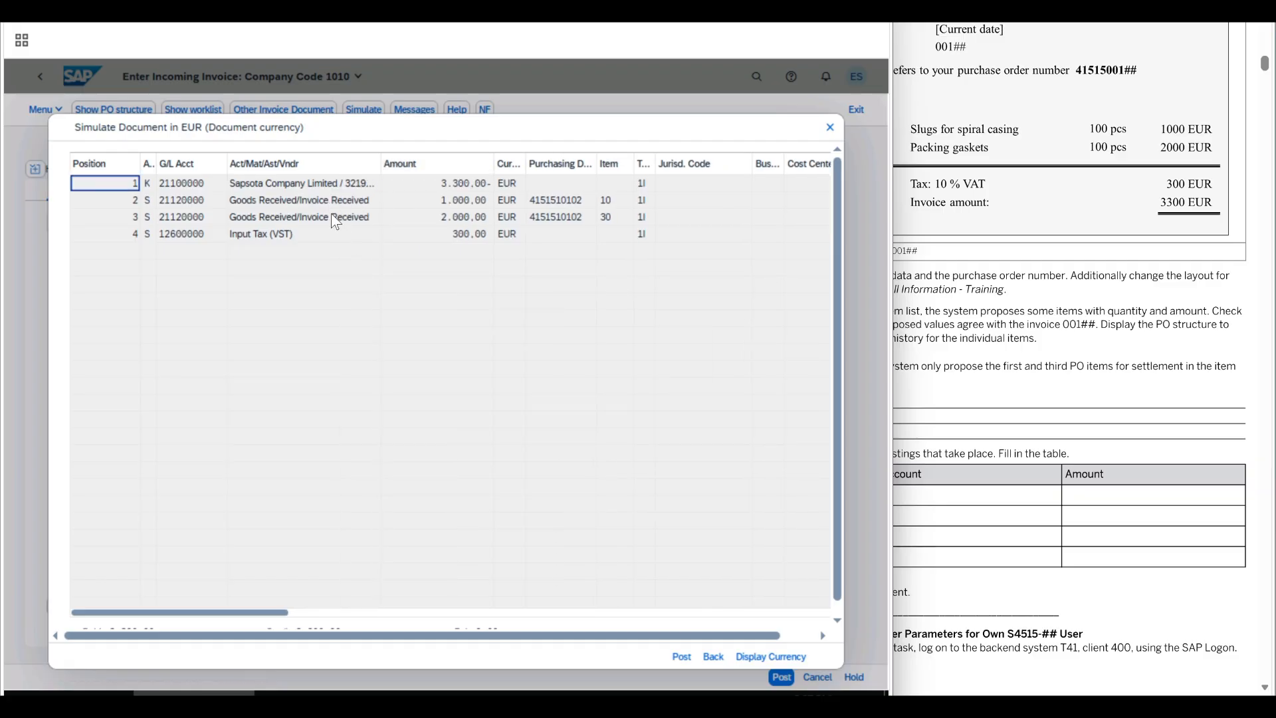
{"action": "left_click", "coordinate": [303, 189]}
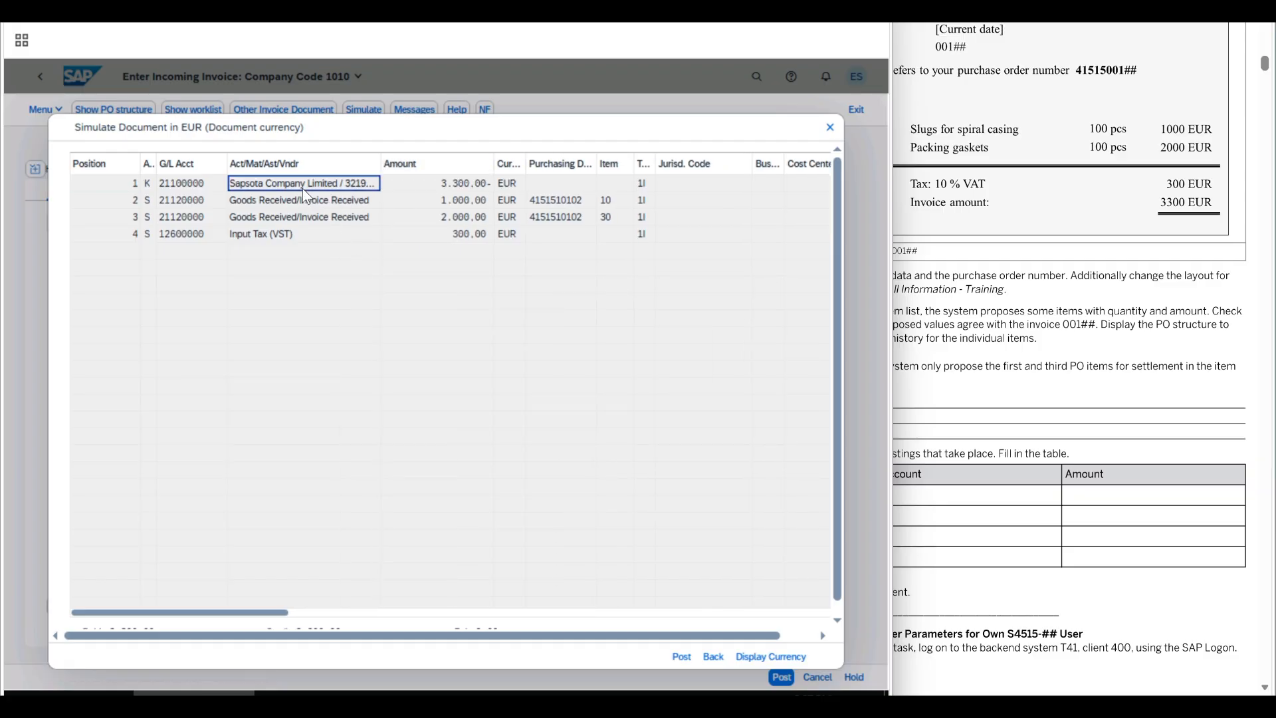
{"action": "left_click", "coordinate": [335, 201]}
{"action": "left_click", "coordinate": [337, 222]}
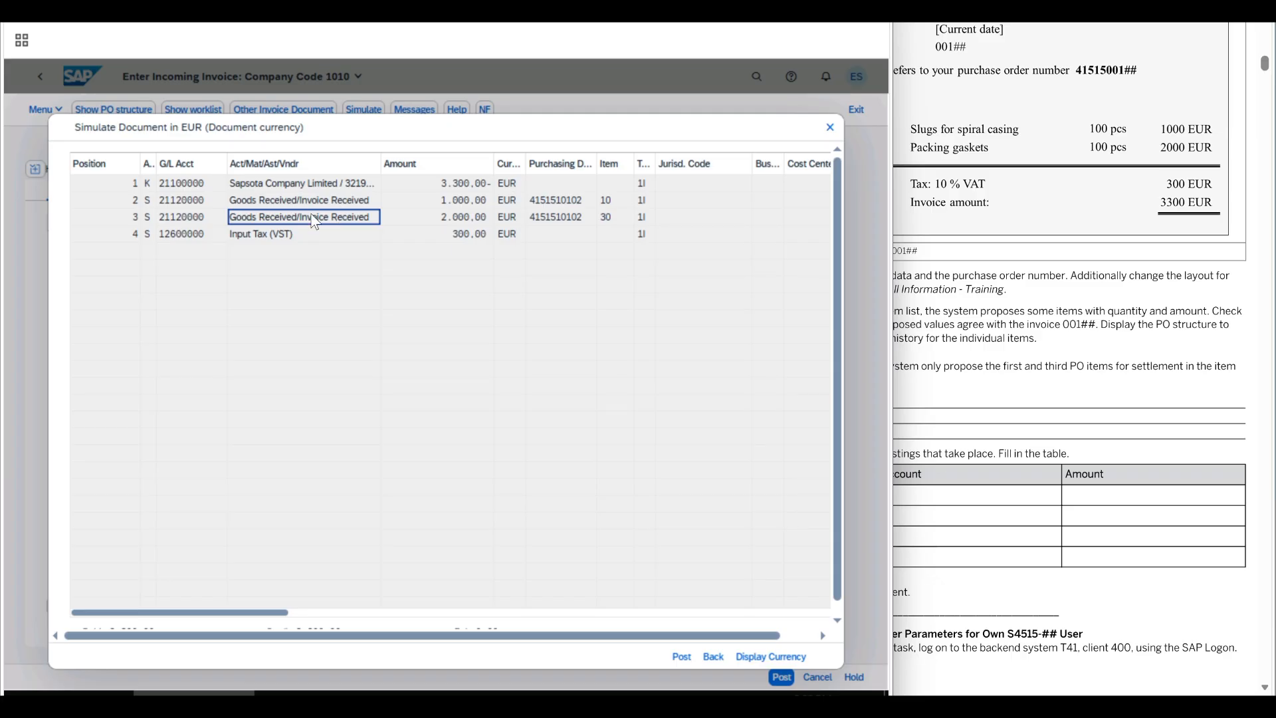
{"action": "left_click", "coordinate": [617, 214]}
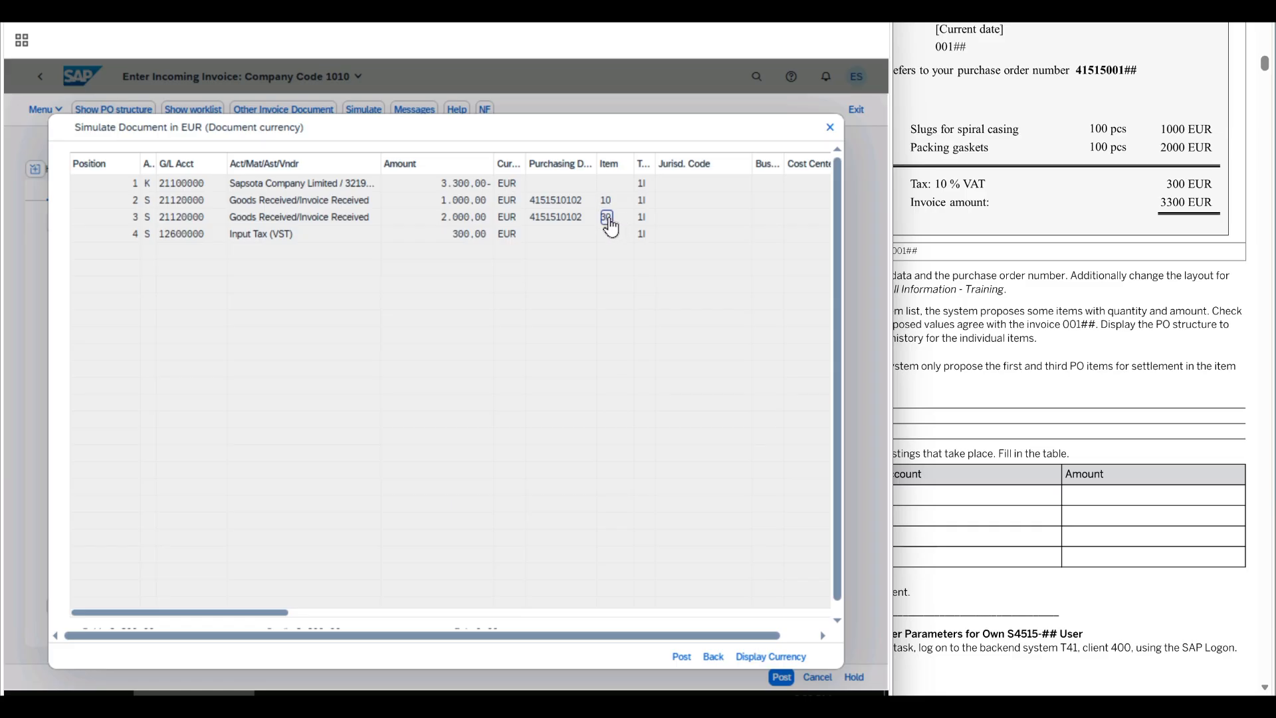
{"action": "left_click", "coordinate": [287, 242]}
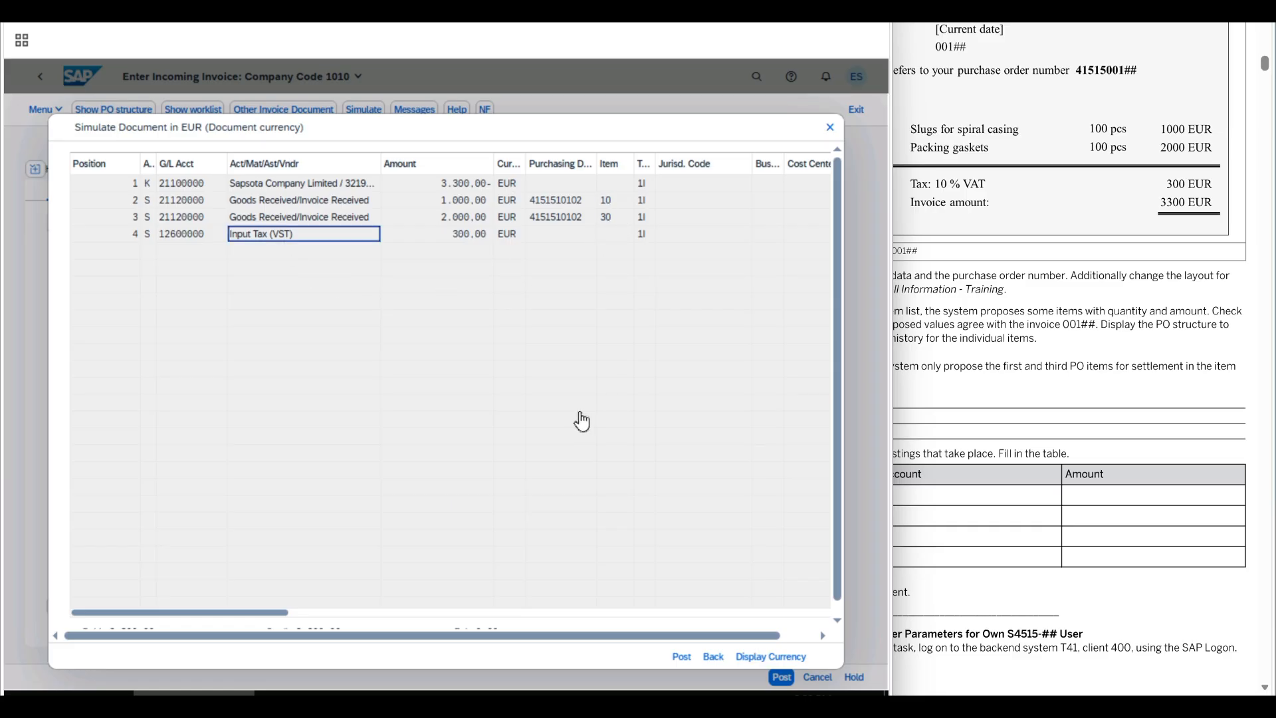
{"action": "left_click", "coordinate": [564, 420]}
Step: Check the exercise's posting instruction and post the simulated invoice document
{"action": "left_click", "coordinate": [994, 397]}
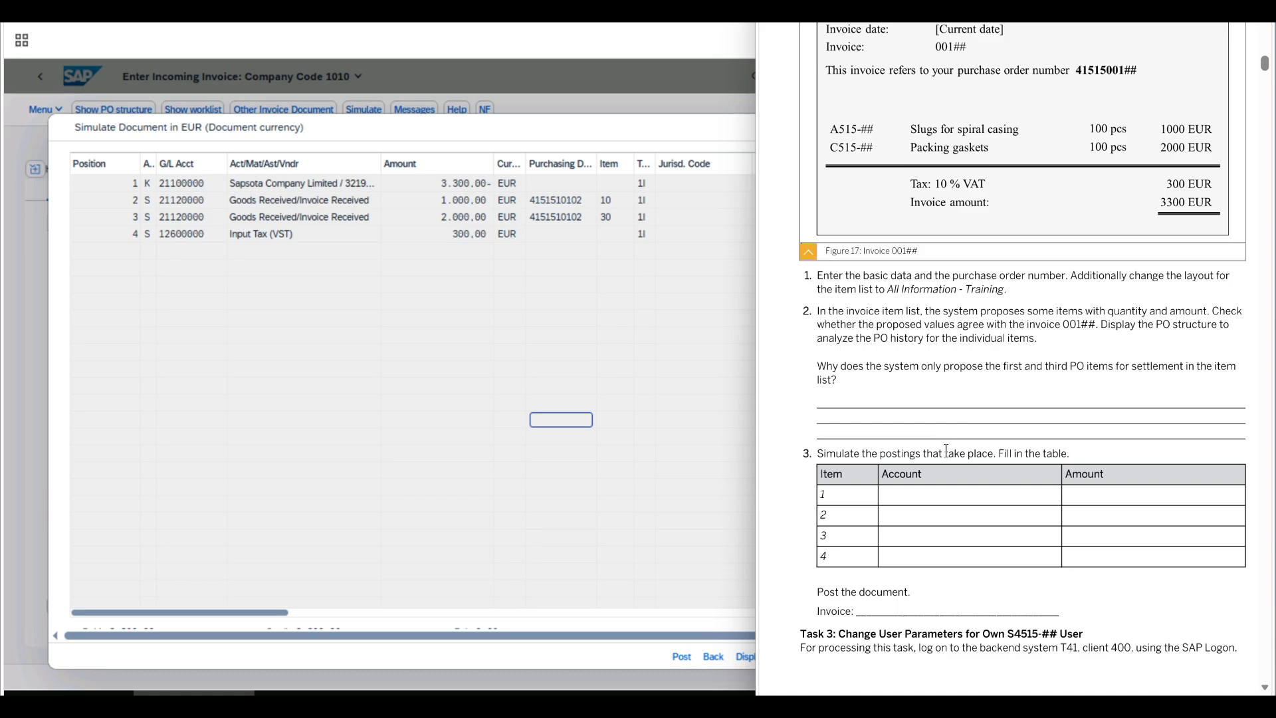
{"action": "left_click_drag", "start_coordinate": [816, 591], "coordinate": [951, 615]}
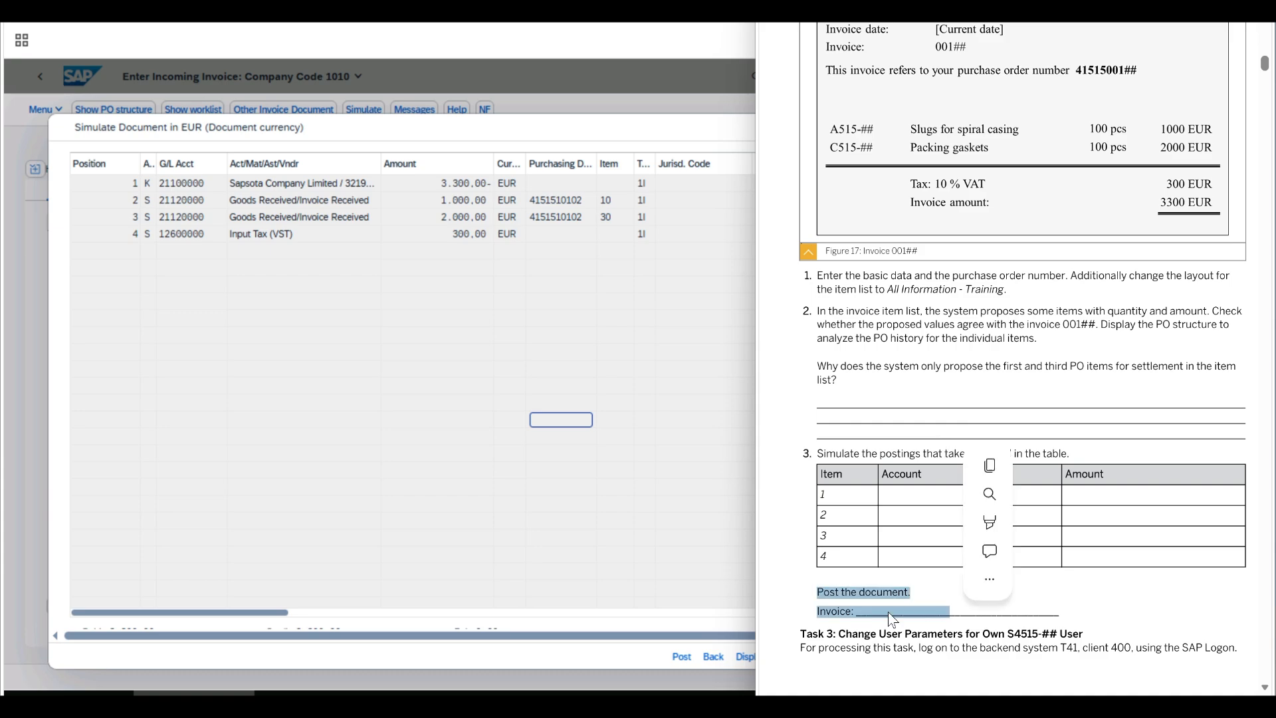
{"action": "left_click", "coordinate": [827, 613]}
{"action": "triple_click", "coordinate": [852, 609]}
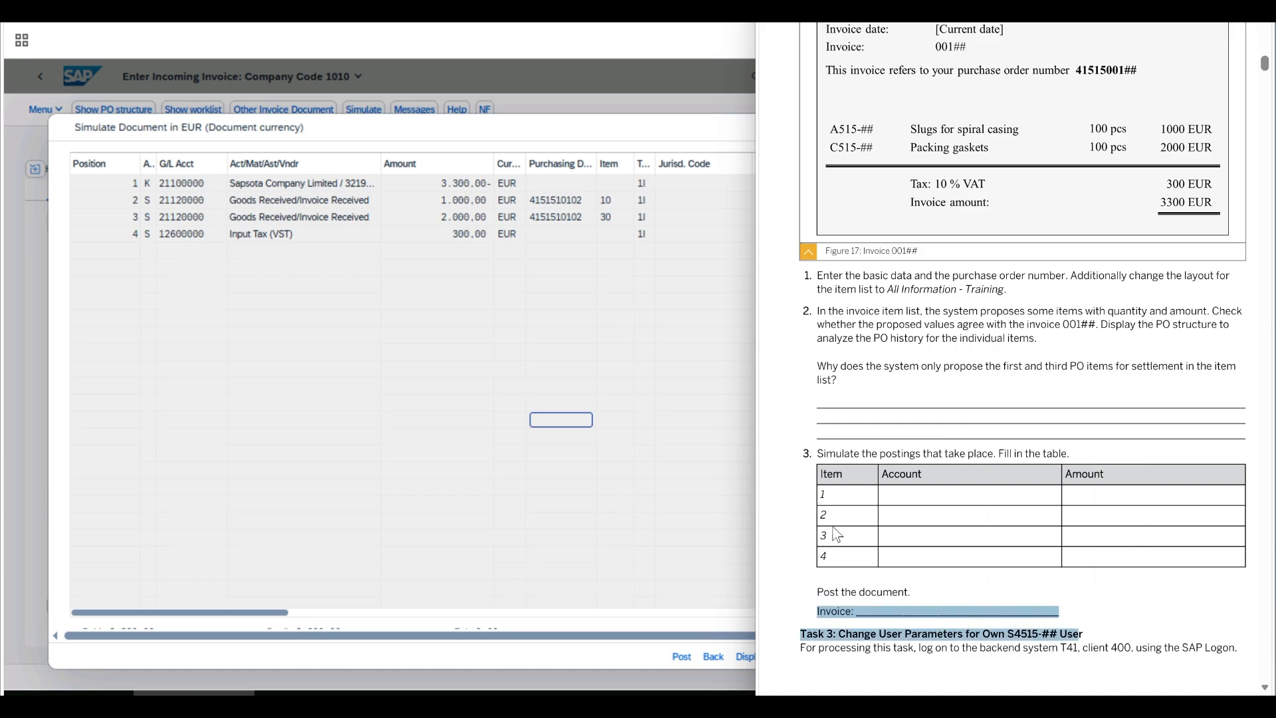
{"action": "left_click", "coordinate": [903, 517]}
{"action": "left_click", "coordinate": [661, 570]}
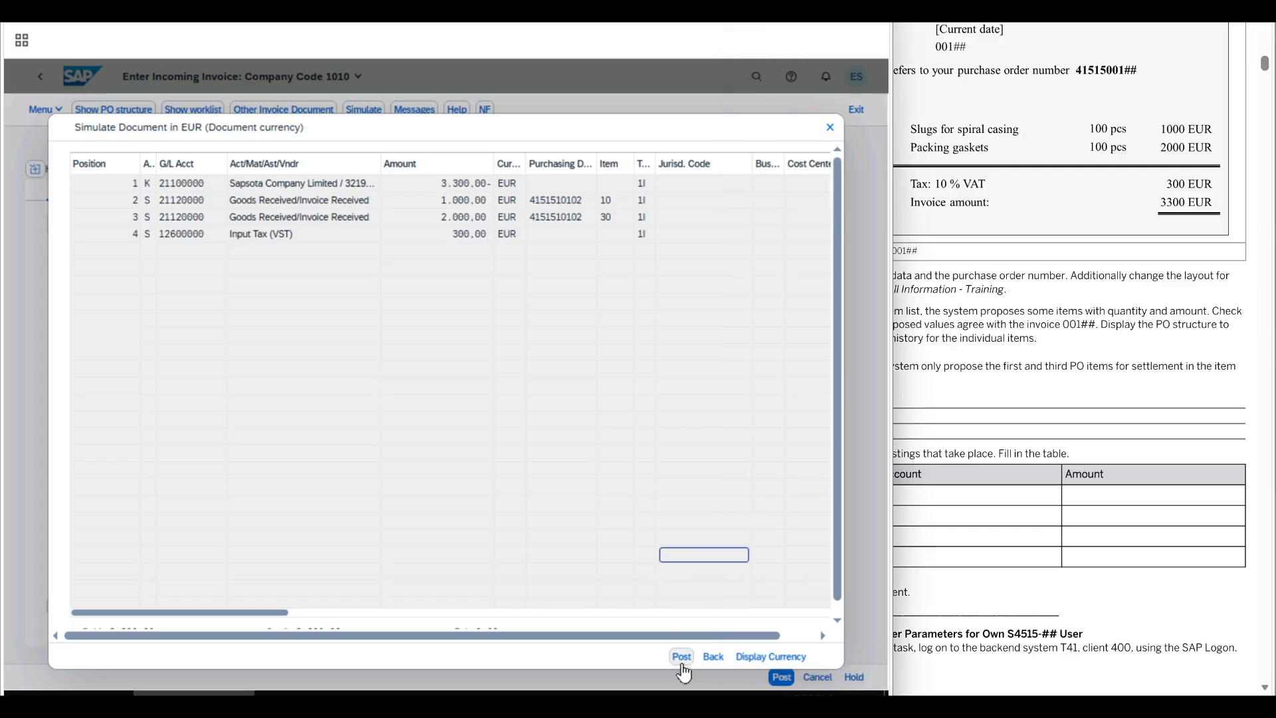
{"action": "left_click", "coordinate": [682, 662]}
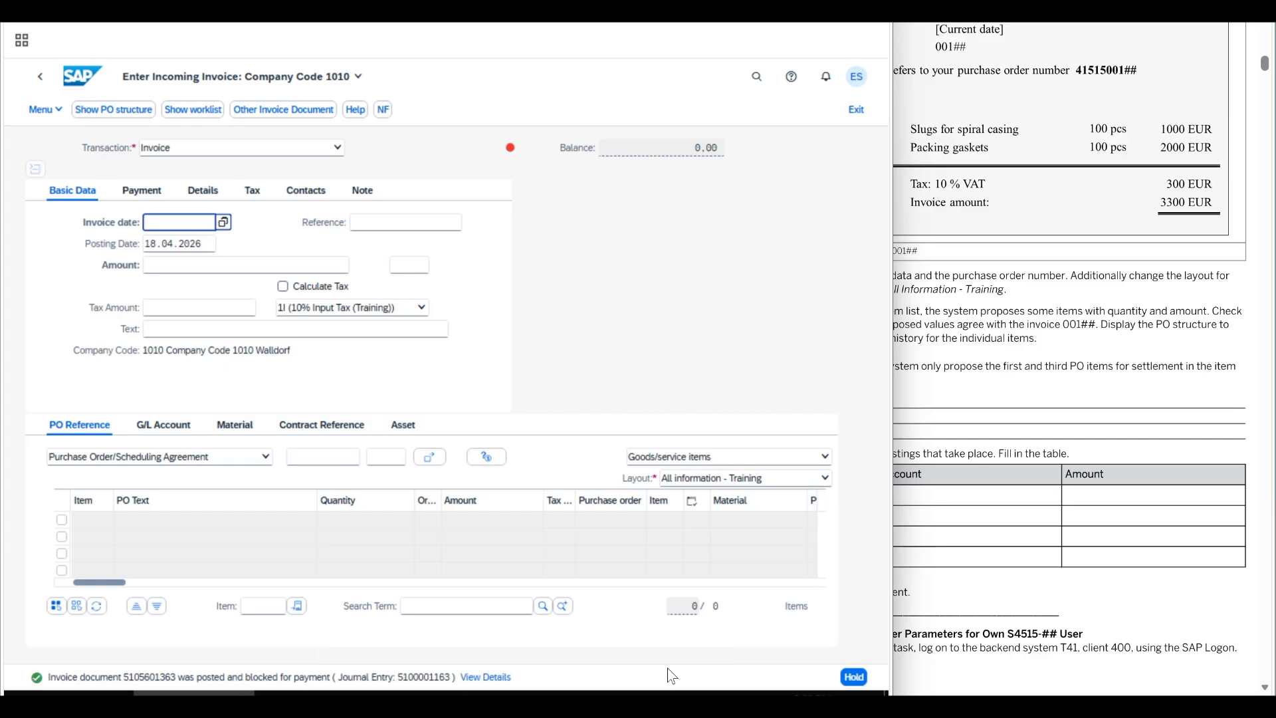
Step: Read the exercise's Task 3 on changing the user parameters in the backend system
{"action": "left_click", "coordinate": [643, 310]}
{"action": "left_click", "coordinate": [971, 405]}
{"action": "scroll", "coordinate": [962, 442], "scroll_direction": "down", "scroll_amount": 7}
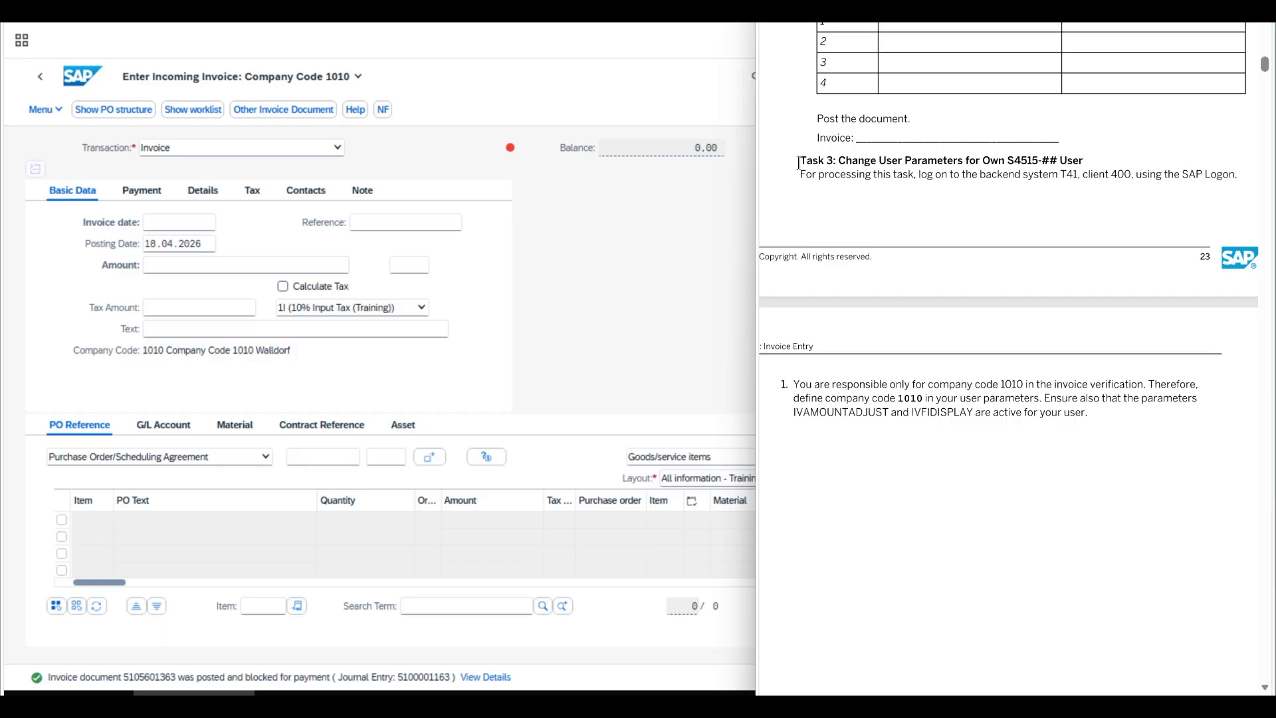
{"action": "left_click_drag", "start_coordinate": [799, 163], "coordinate": [965, 161]}
{"action": "left_click", "coordinate": [965, 162]}
{"action": "left_click_drag", "start_coordinate": [802, 175], "coordinate": [909, 176]}
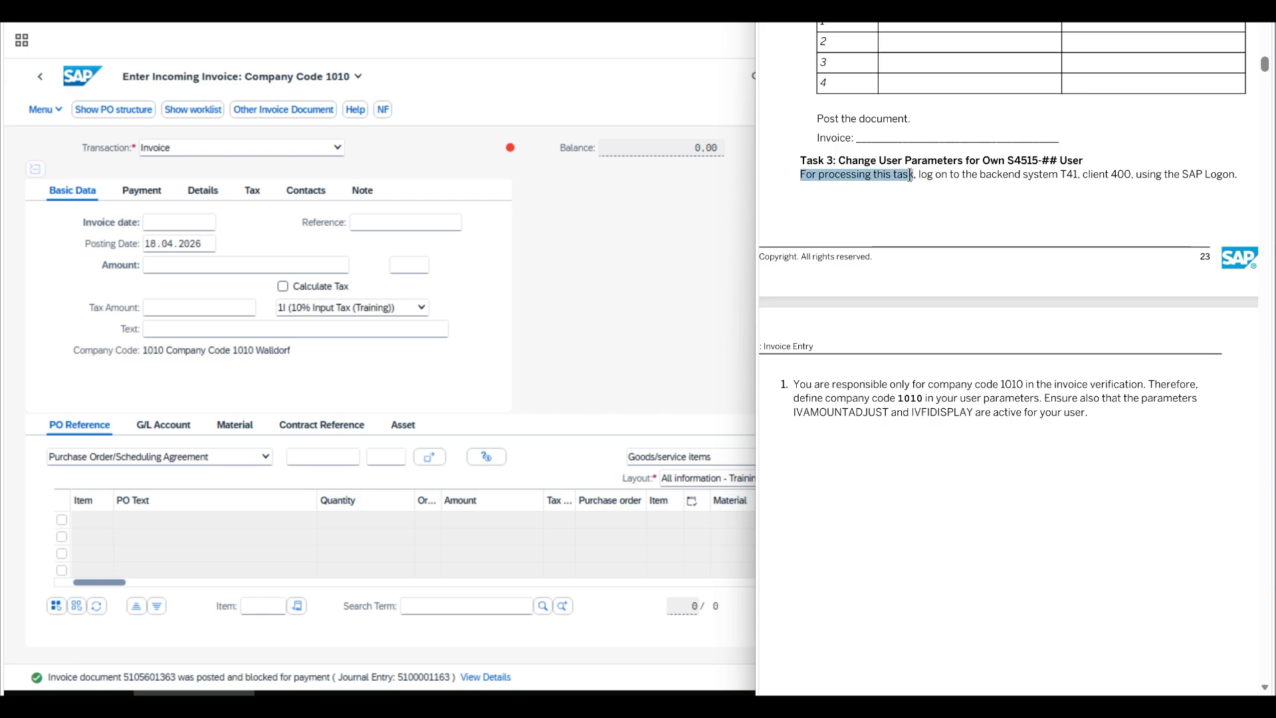
{"action": "left_click_drag", "start_coordinate": [910, 176], "coordinate": [1026, 176]}
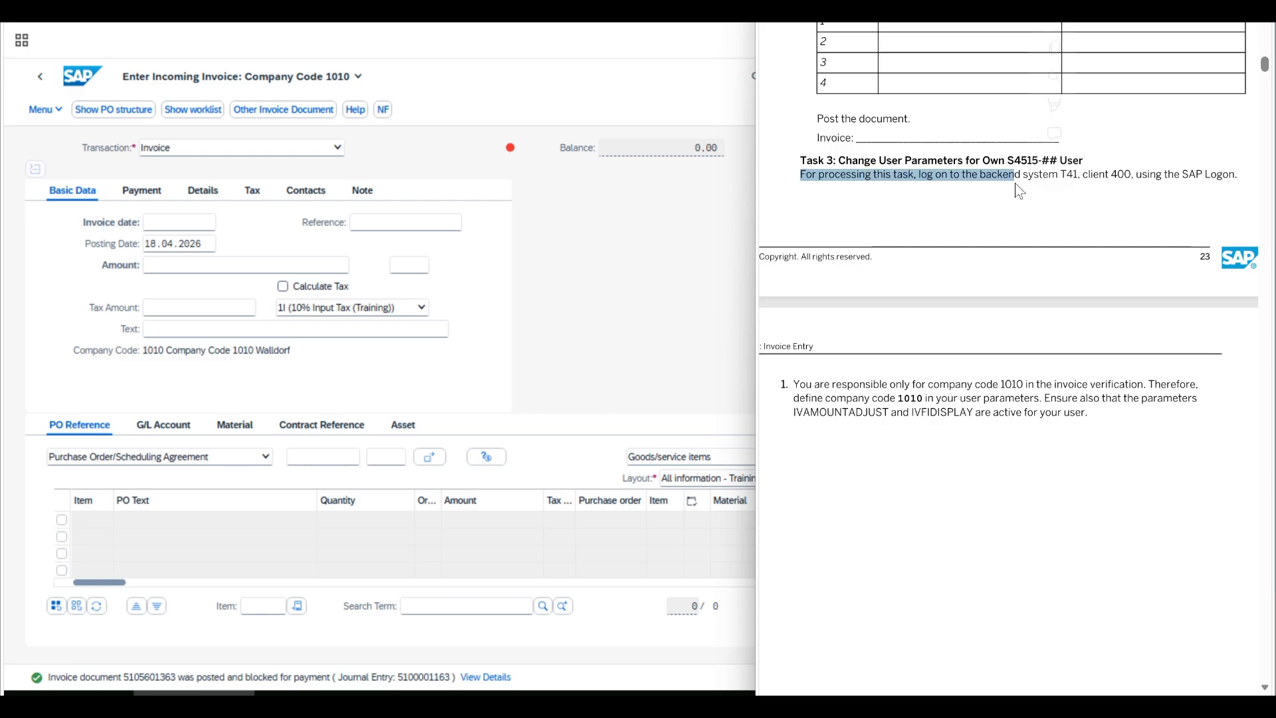
{"action": "left_click", "coordinate": [864, 444]}
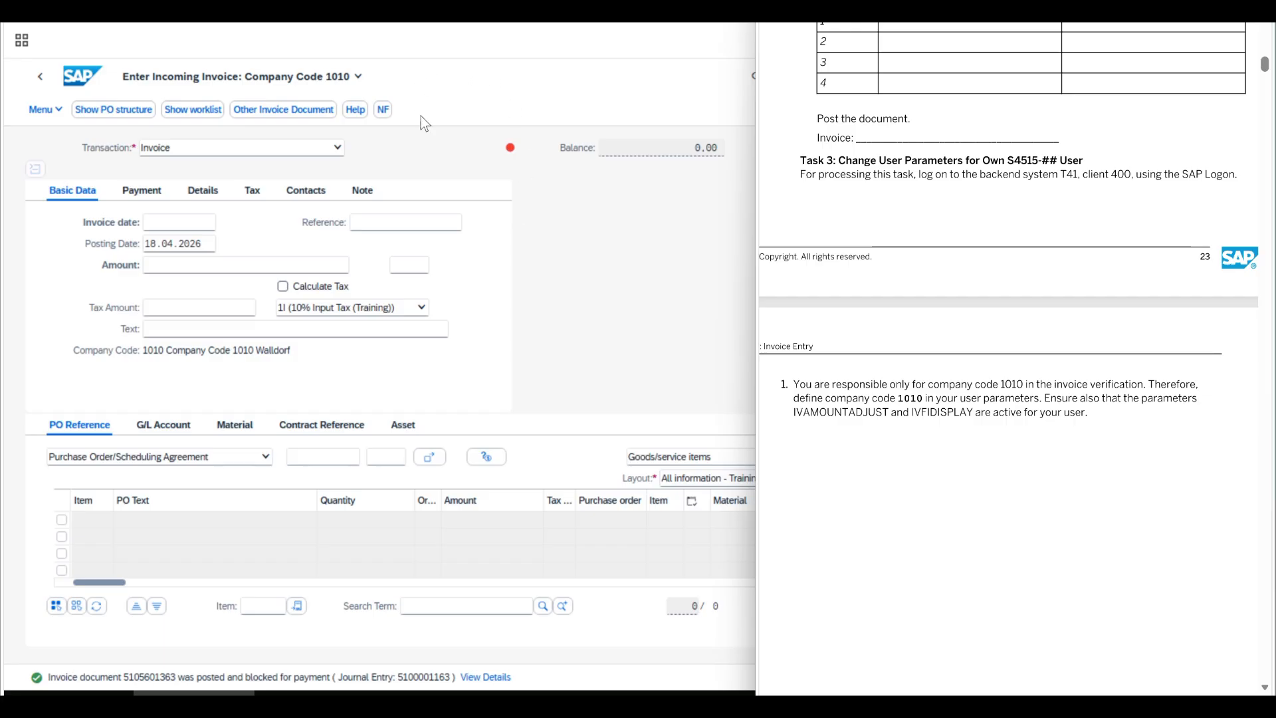
Step: Switch to the SAP Easy Access session in SAP GUI for Task 3
{"action": "mouse_move", "coordinate": [435, 693]}
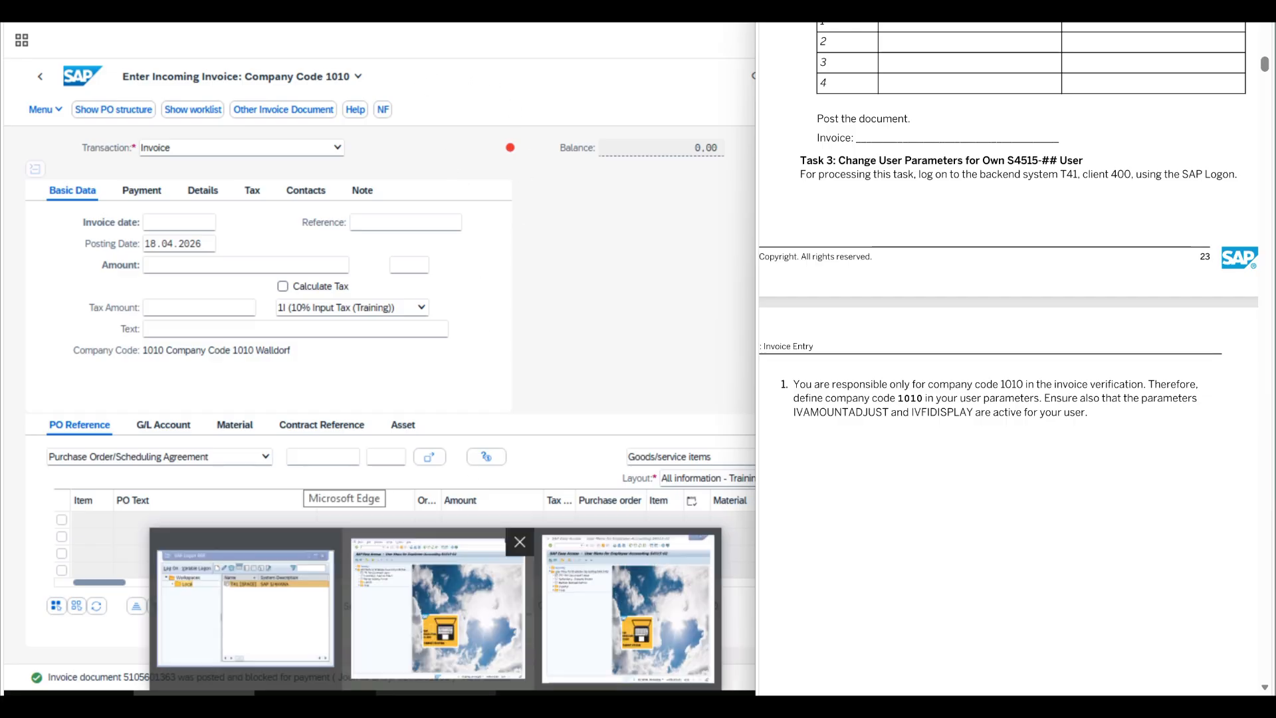
{"action": "left_click", "coordinate": [438, 608]}
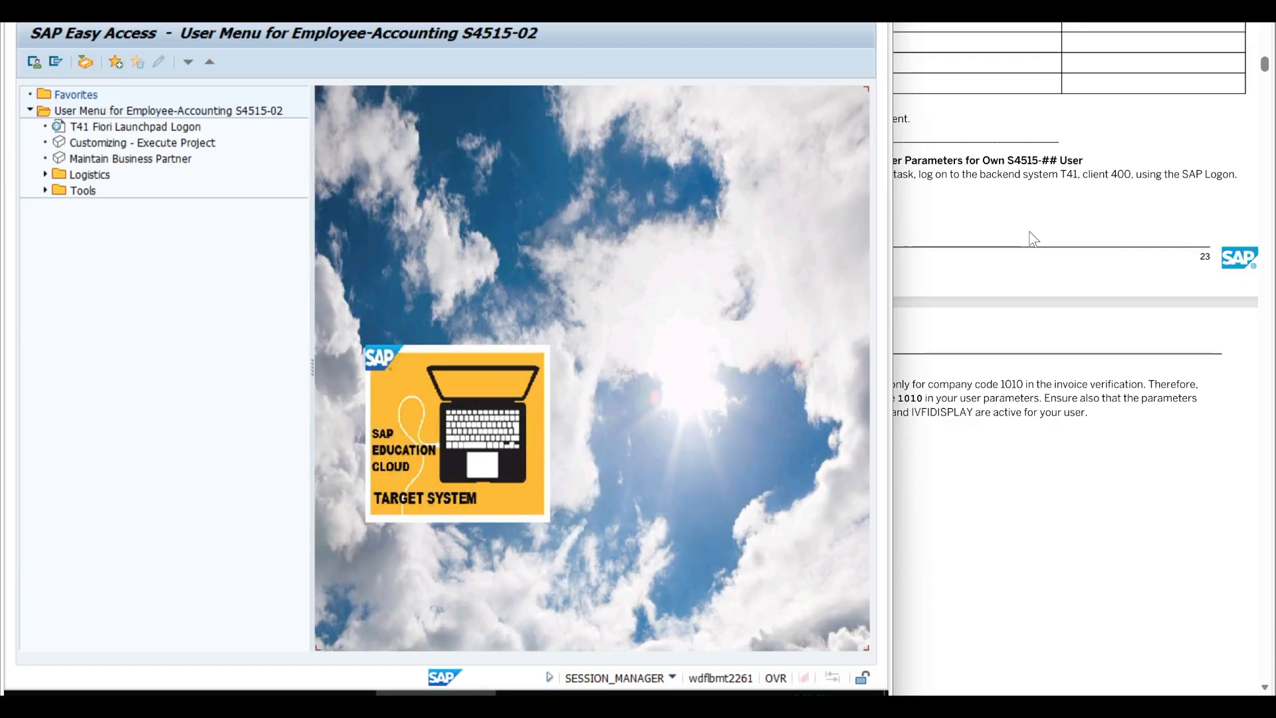
Step: Open the parameters of the own user profile and narrow the Parameter value column to show the short descriptions
{"action": "left_click", "coordinate": [243, 8]}
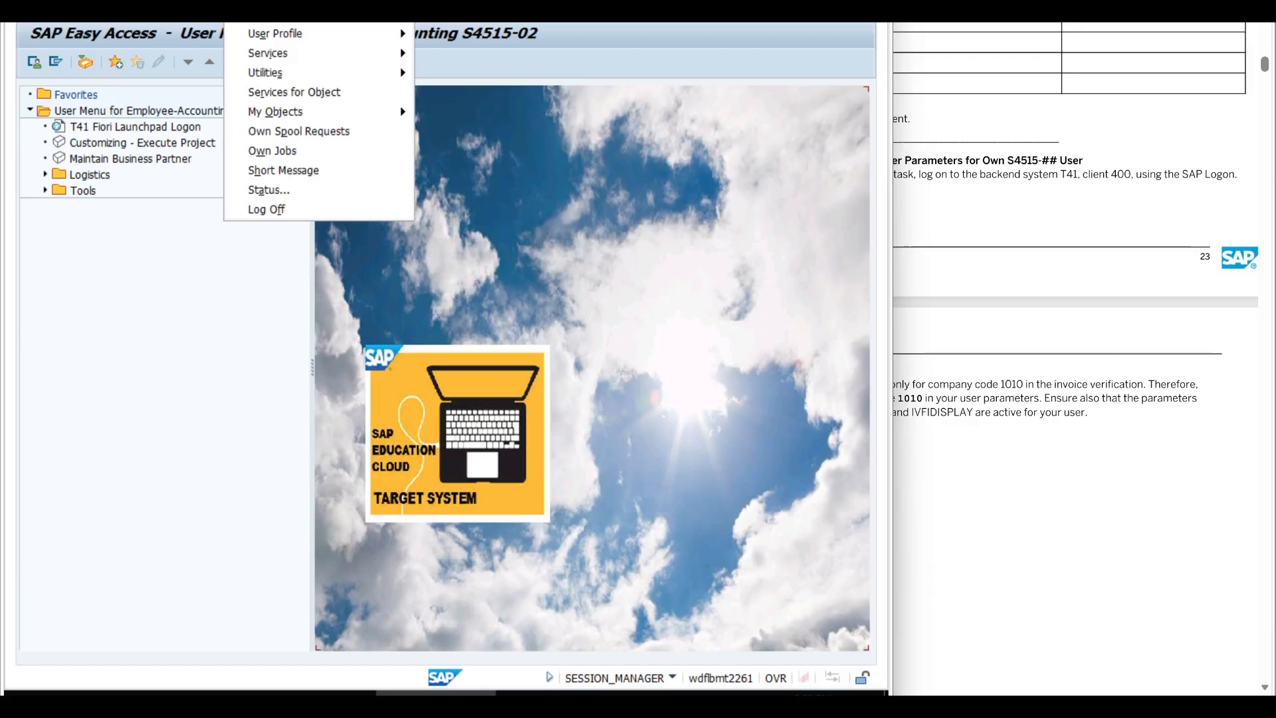
{"action": "mouse_move", "coordinate": [299, 33]}
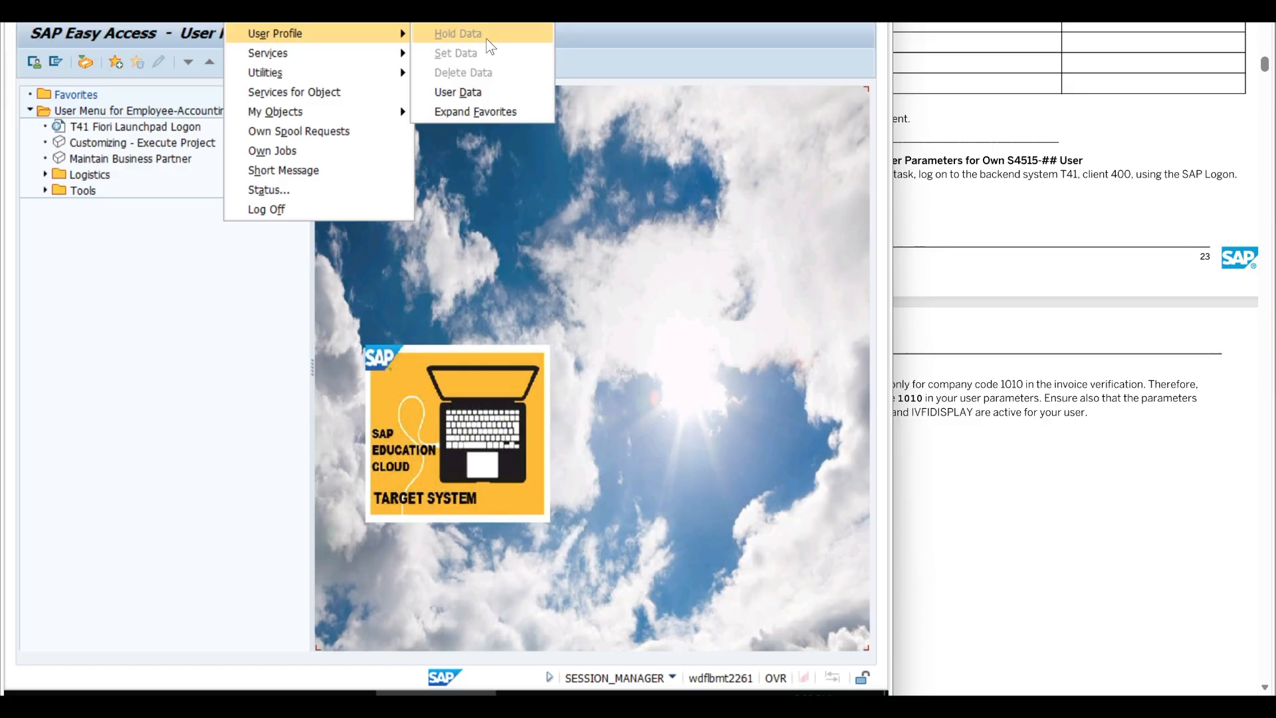
{"action": "left_click", "coordinate": [483, 92]}
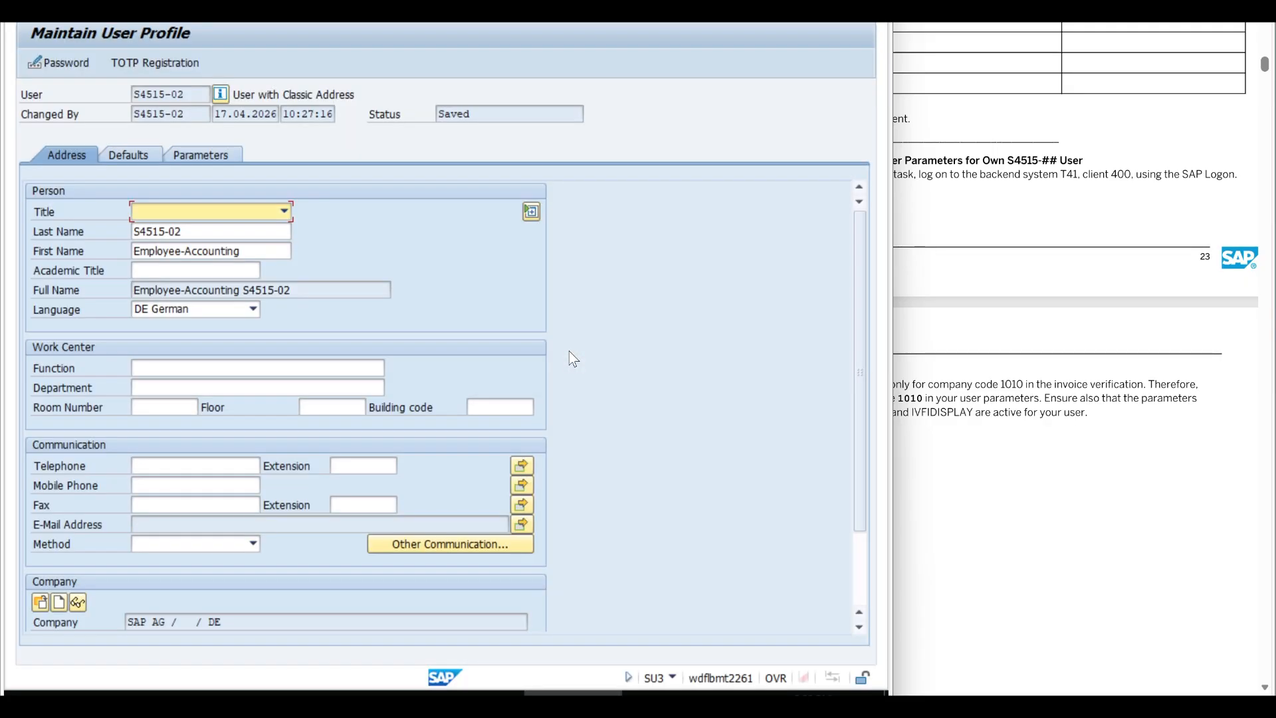
{"action": "left_click", "coordinate": [219, 160]}
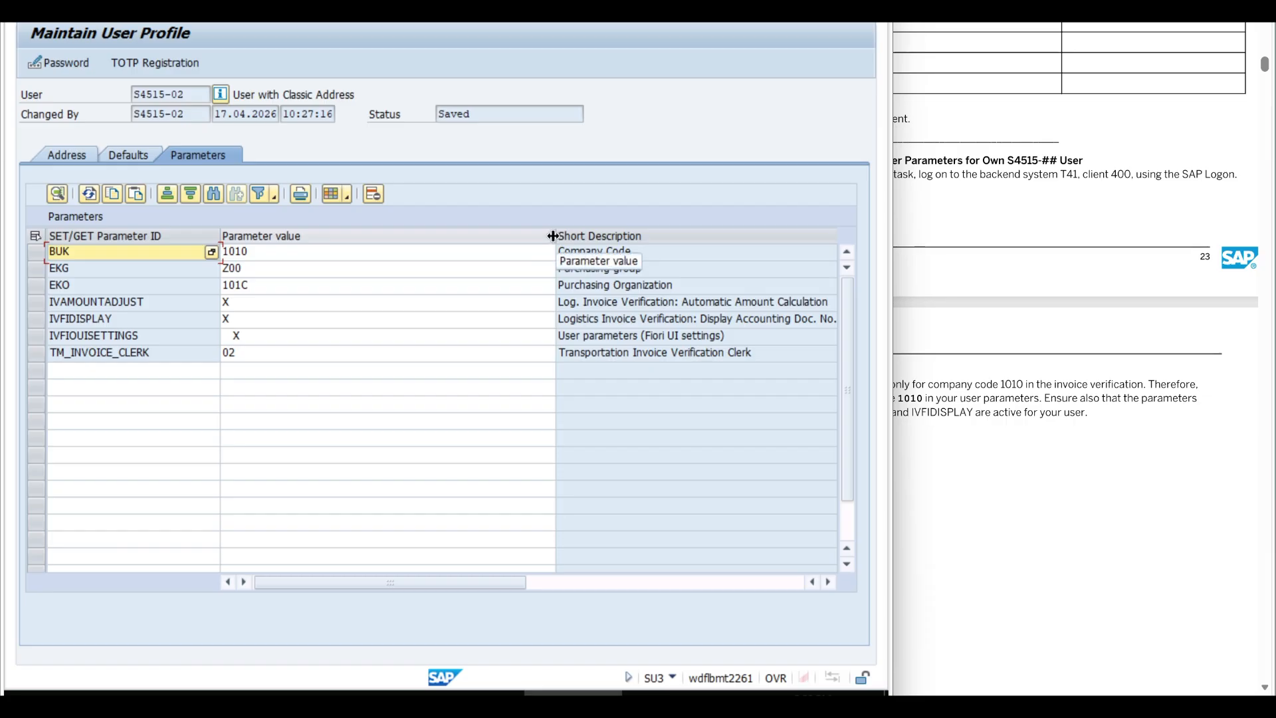
{"action": "left_click_drag", "start_coordinate": [553, 236], "coordinate": [339, 236]}
Step: Read the exercise instruction on defining company code 1010 and compare it with the BUK parameter value
{"action": "left_click", "coordinate": [930, 465]}
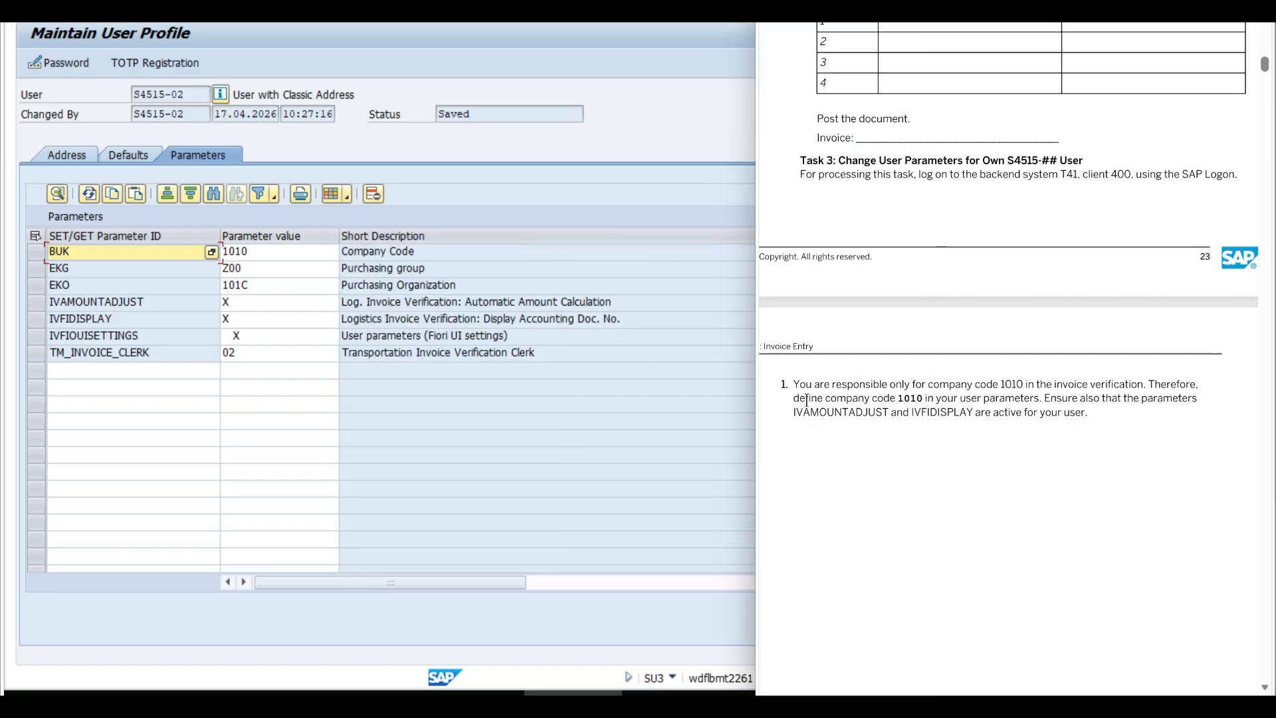
{"action": "left_click_drag", "start_coordinate": [790, 384], "coordinate": [1039, 398]}
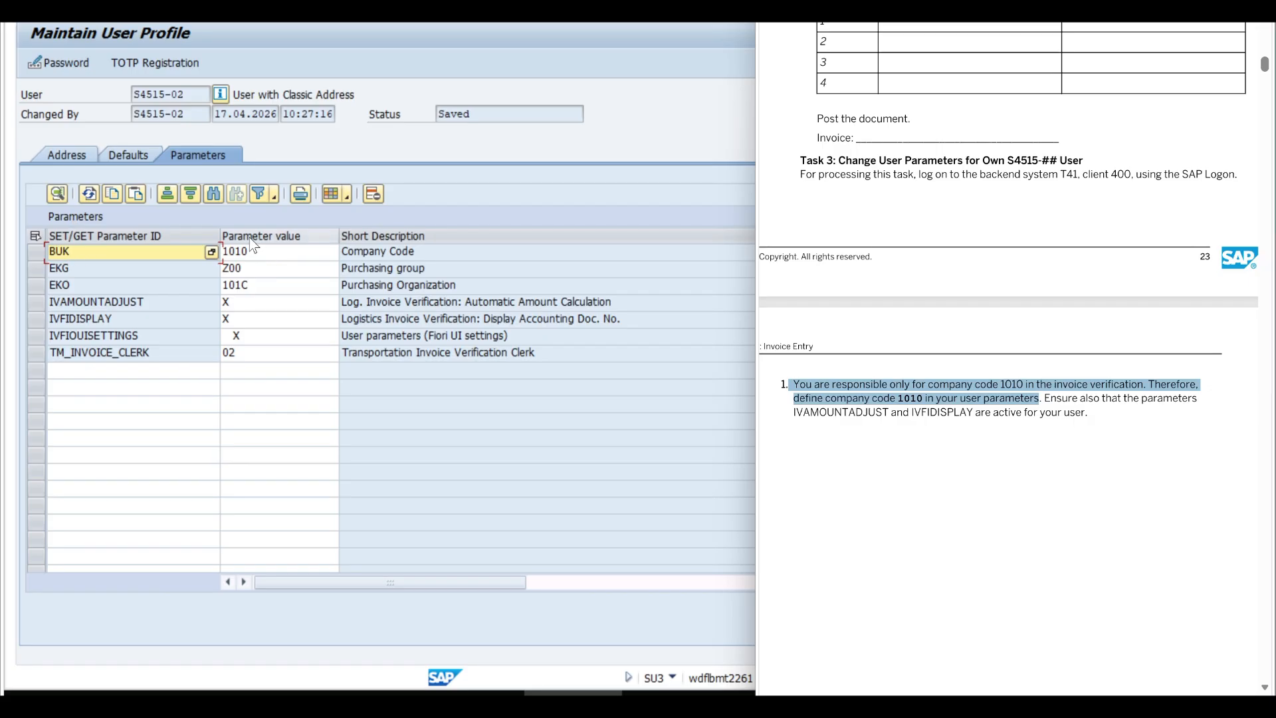
{"action": "left_click", "coordinate": [1071, 420]}
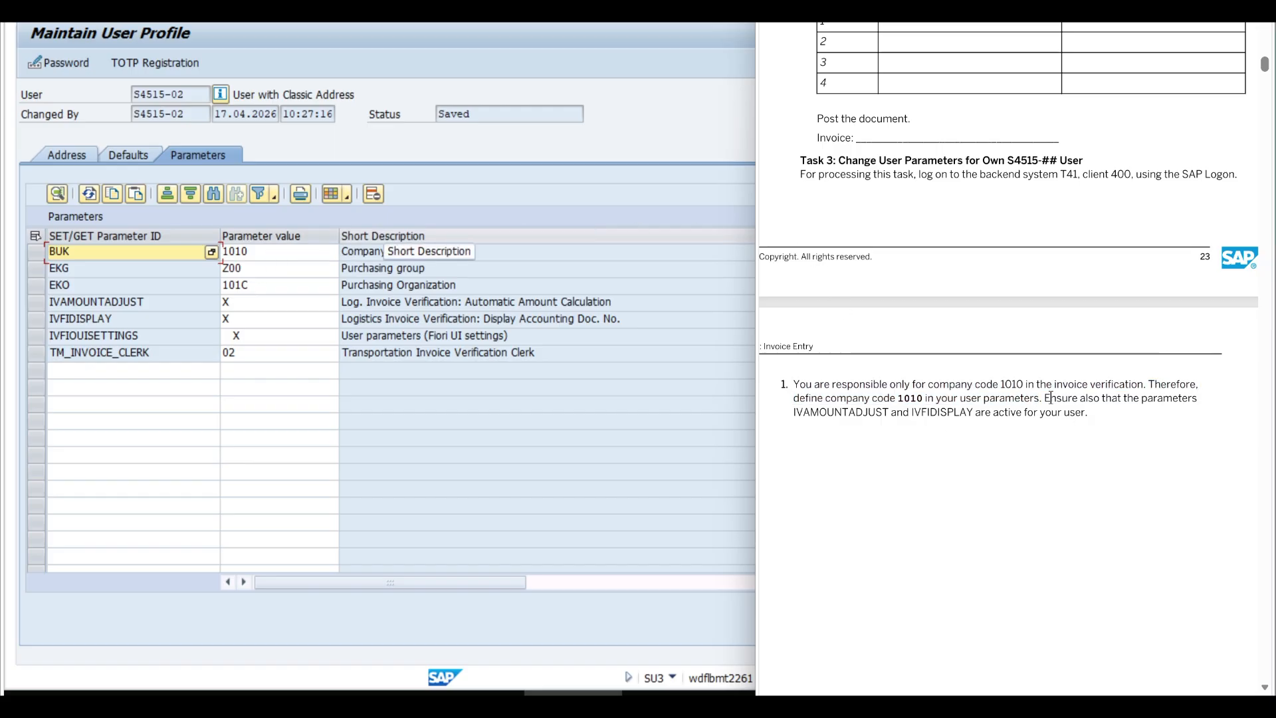
Step: Read the instruction on active parameters and check the IVAMOUNTADJUST and IVFIDISPLAY rows in the user parameters
{"action": "left_click_drag", "start_coordinate": [1050, 398], "coordinate": [1085, 413]}
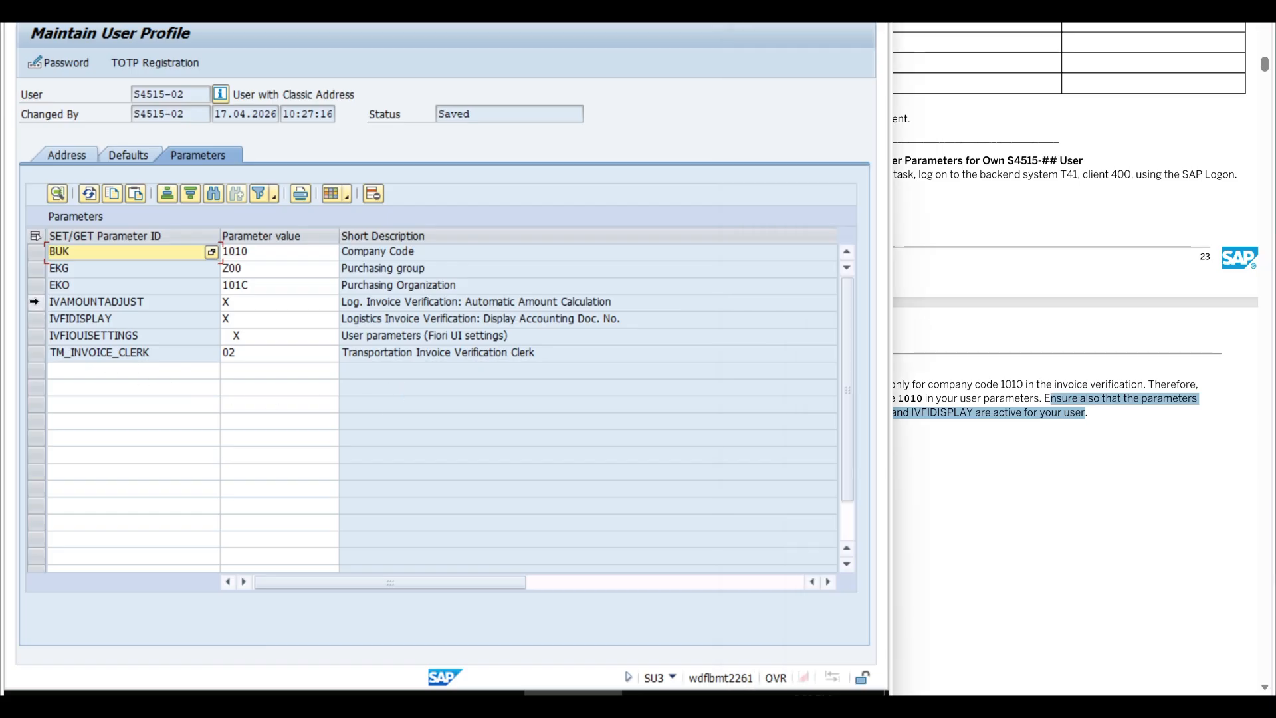
{"action": "left_click", "coordinate": [33, 303]}
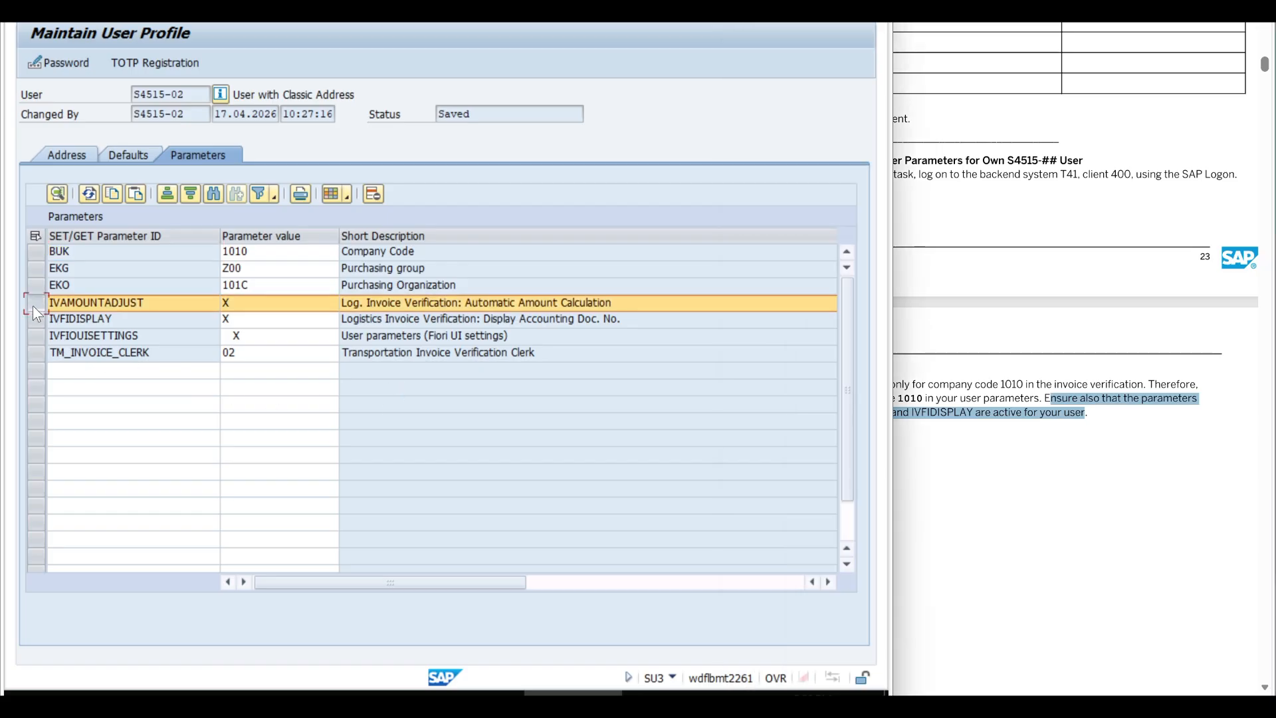
{"action": "left_click", "coordinate": [34, 319]}
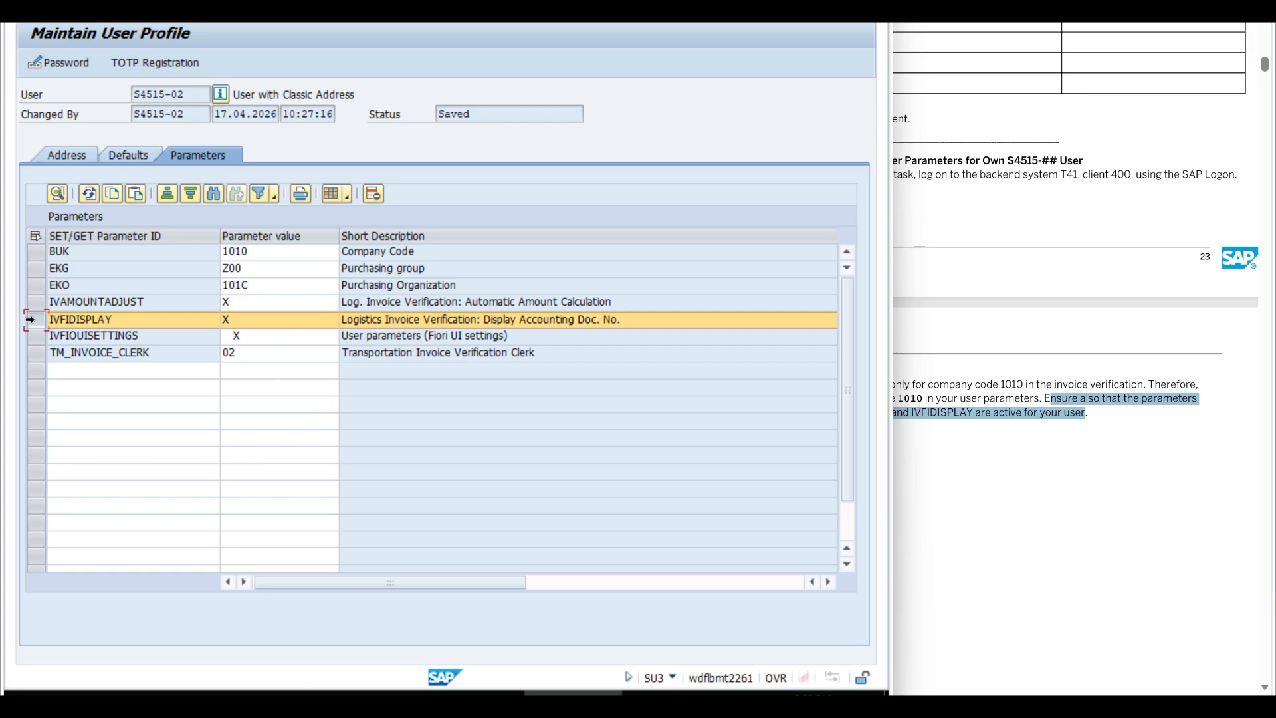
{"action": "left_click", "coordinate": [456, 463]}
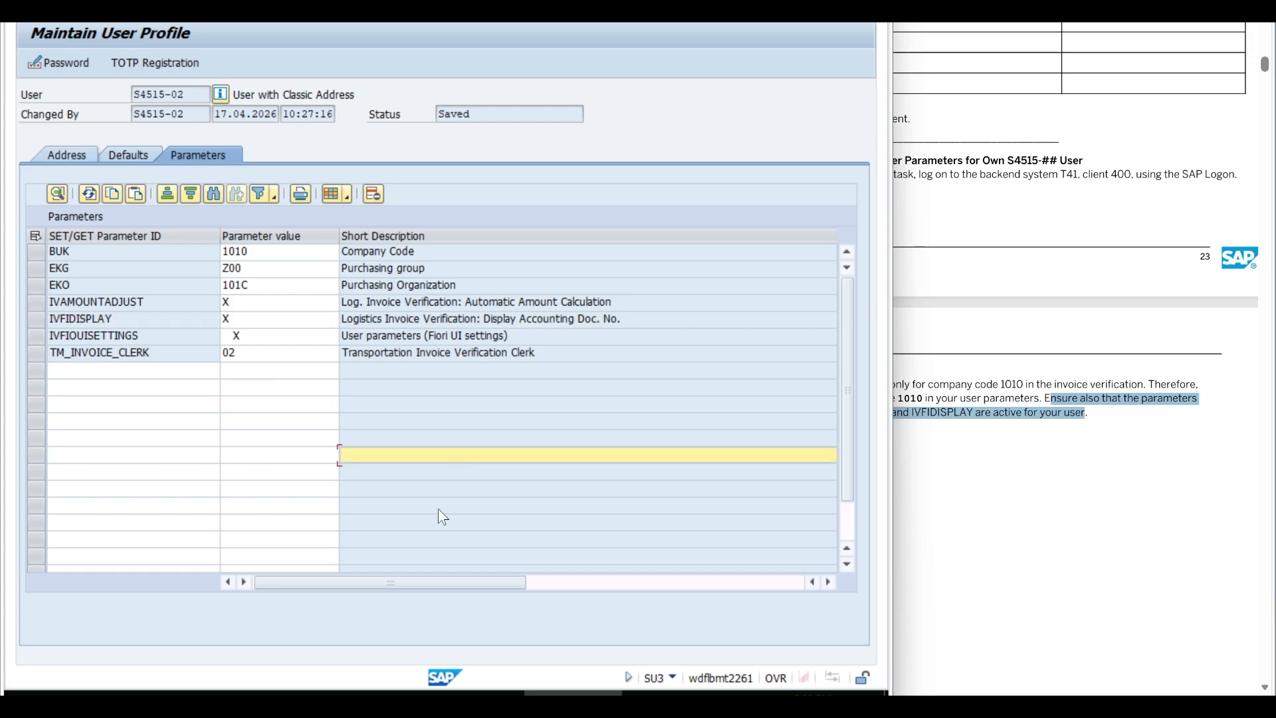
{"action": "left_click", "coordinate": [411, 608]}
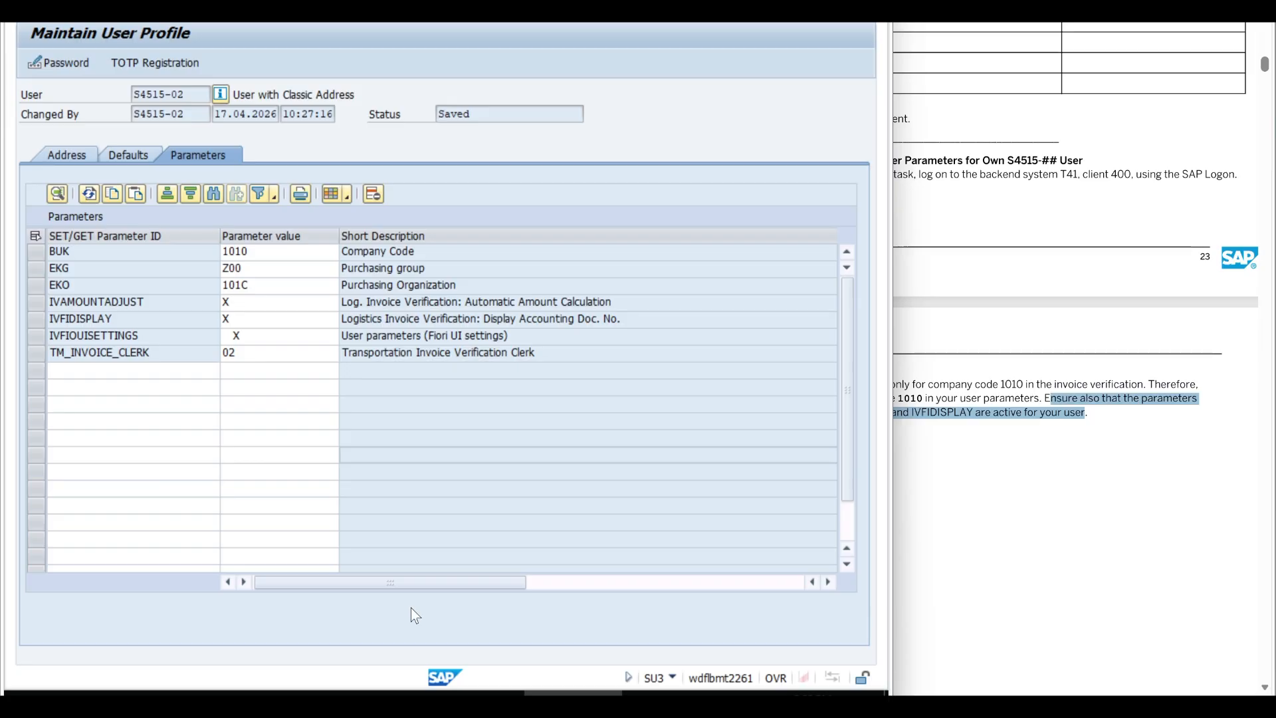